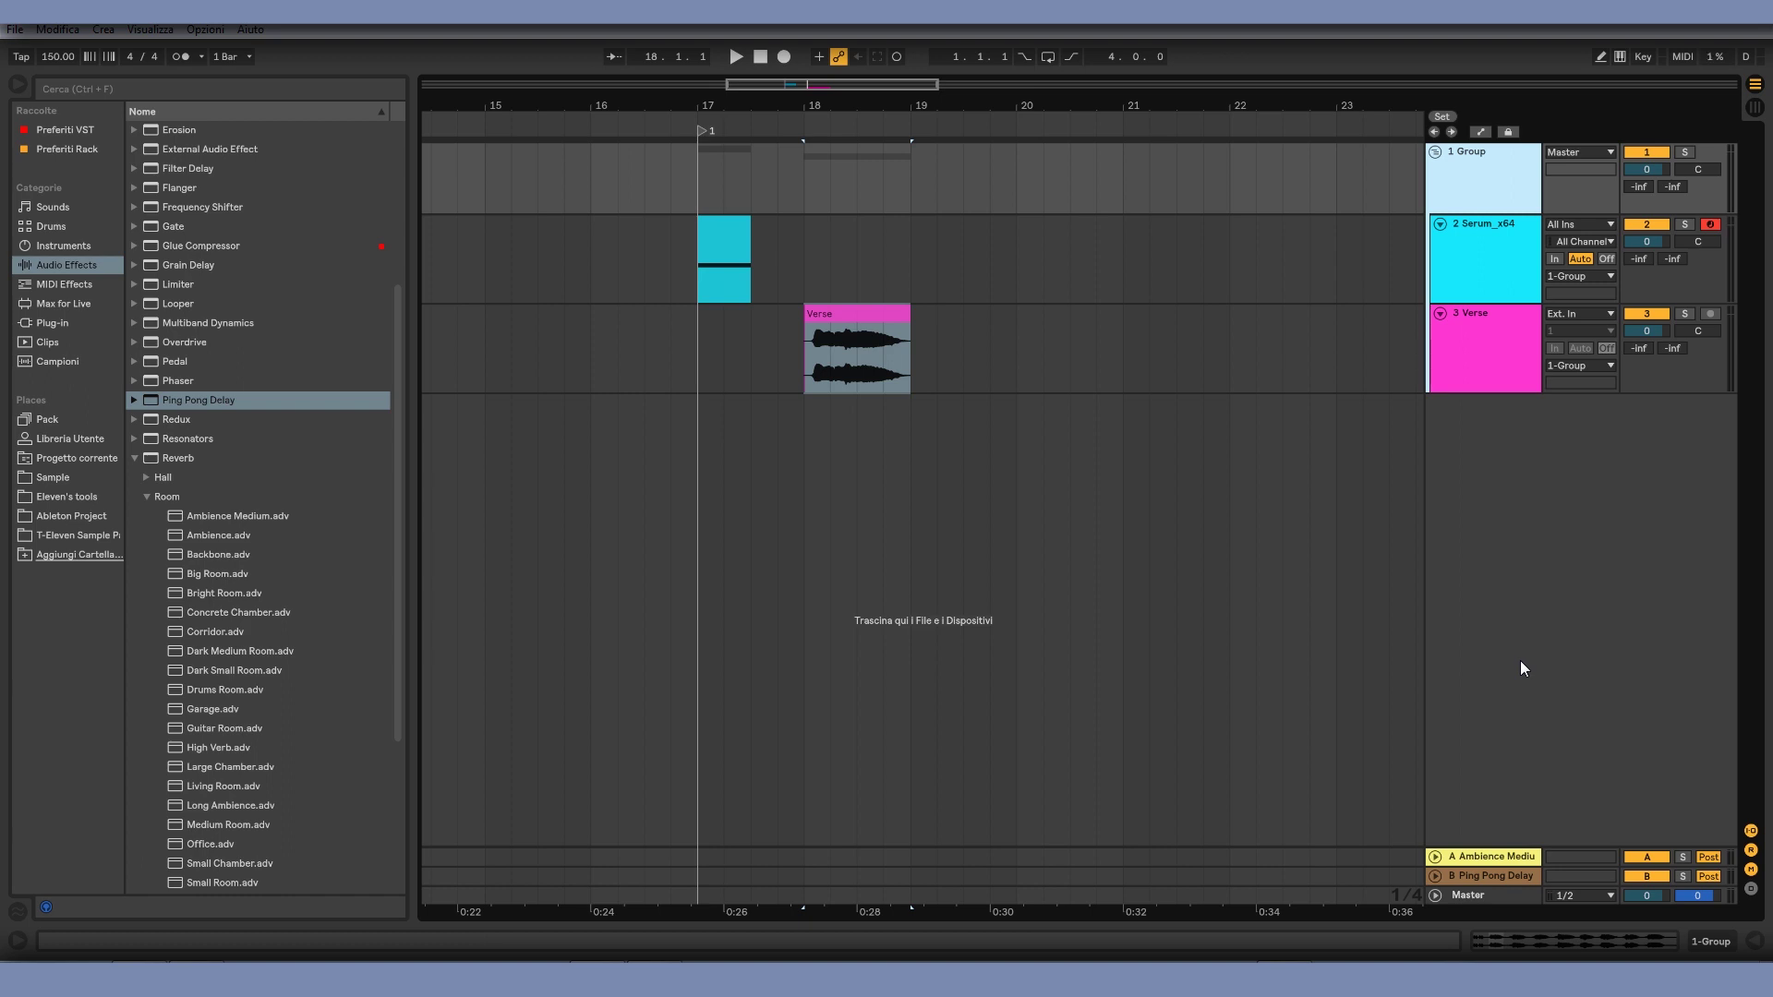
Step: Examine the Ambience Medium and Ping Pong Delay return tracks with their effect settings, along with the Master and Verse tracks
left_click(1487, 855)
left_click(1493, 872)
left_click(1497, 859)
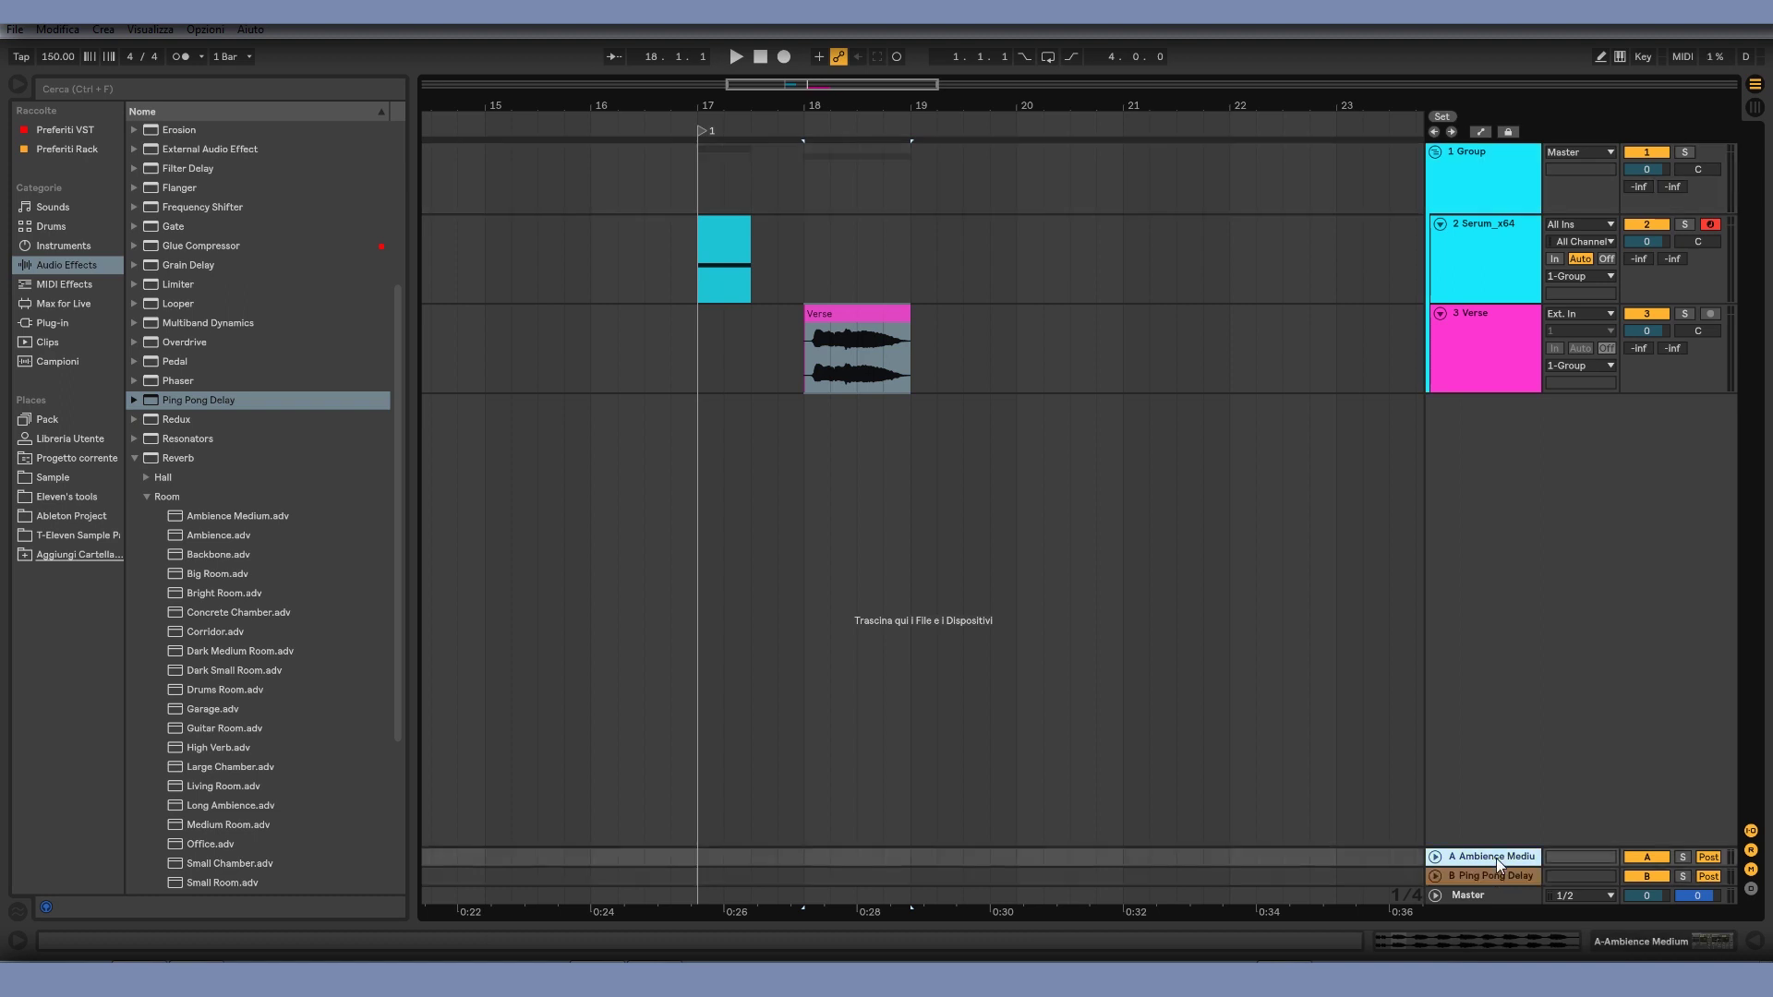
left_click(1481, 892)
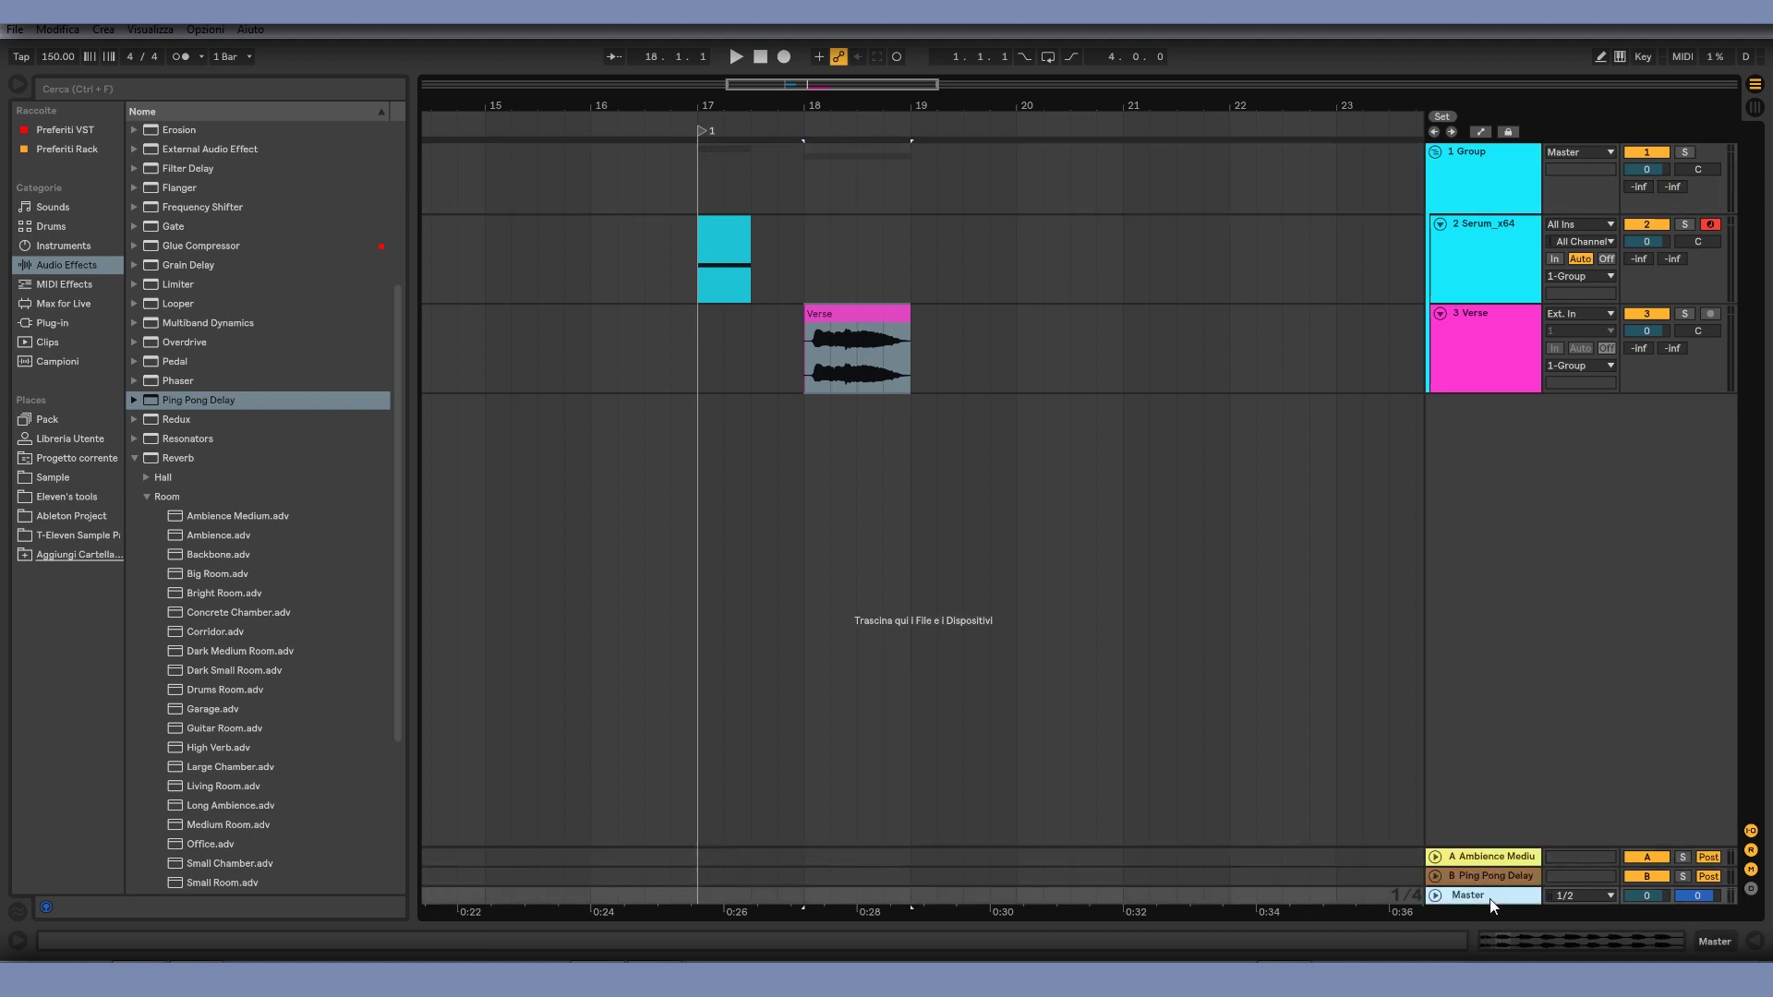
double_click(1490, 858)
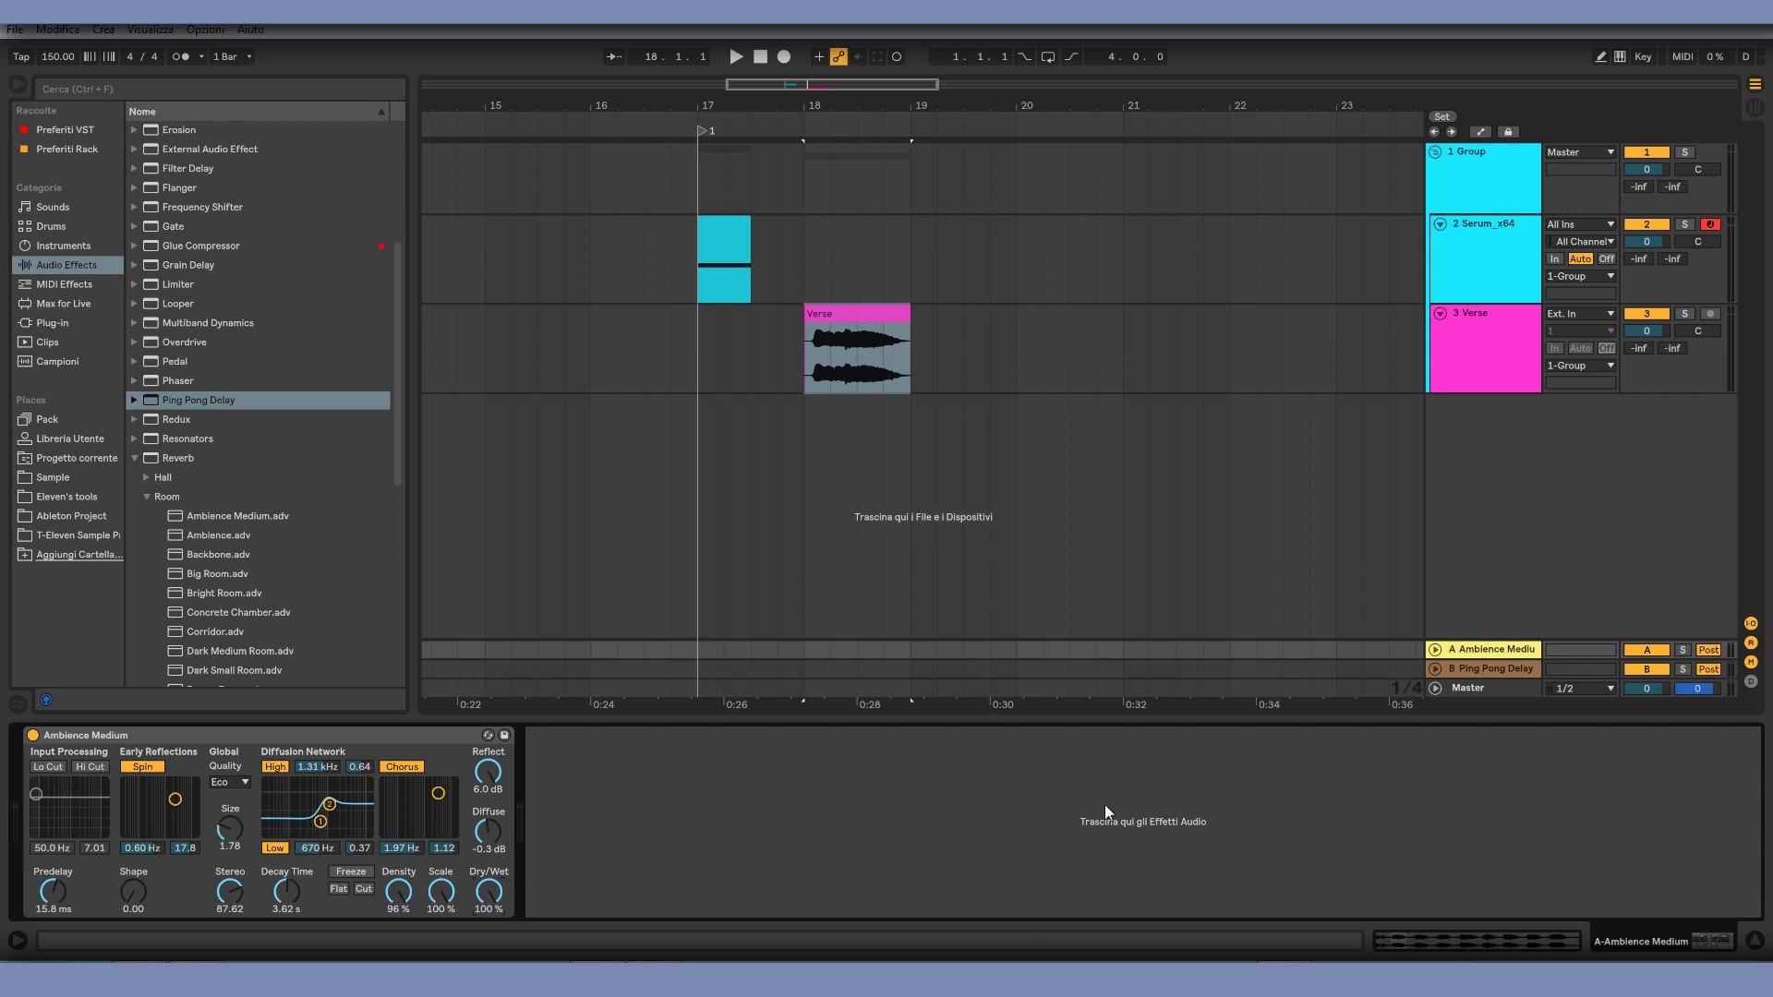
left_click(1498, 672)
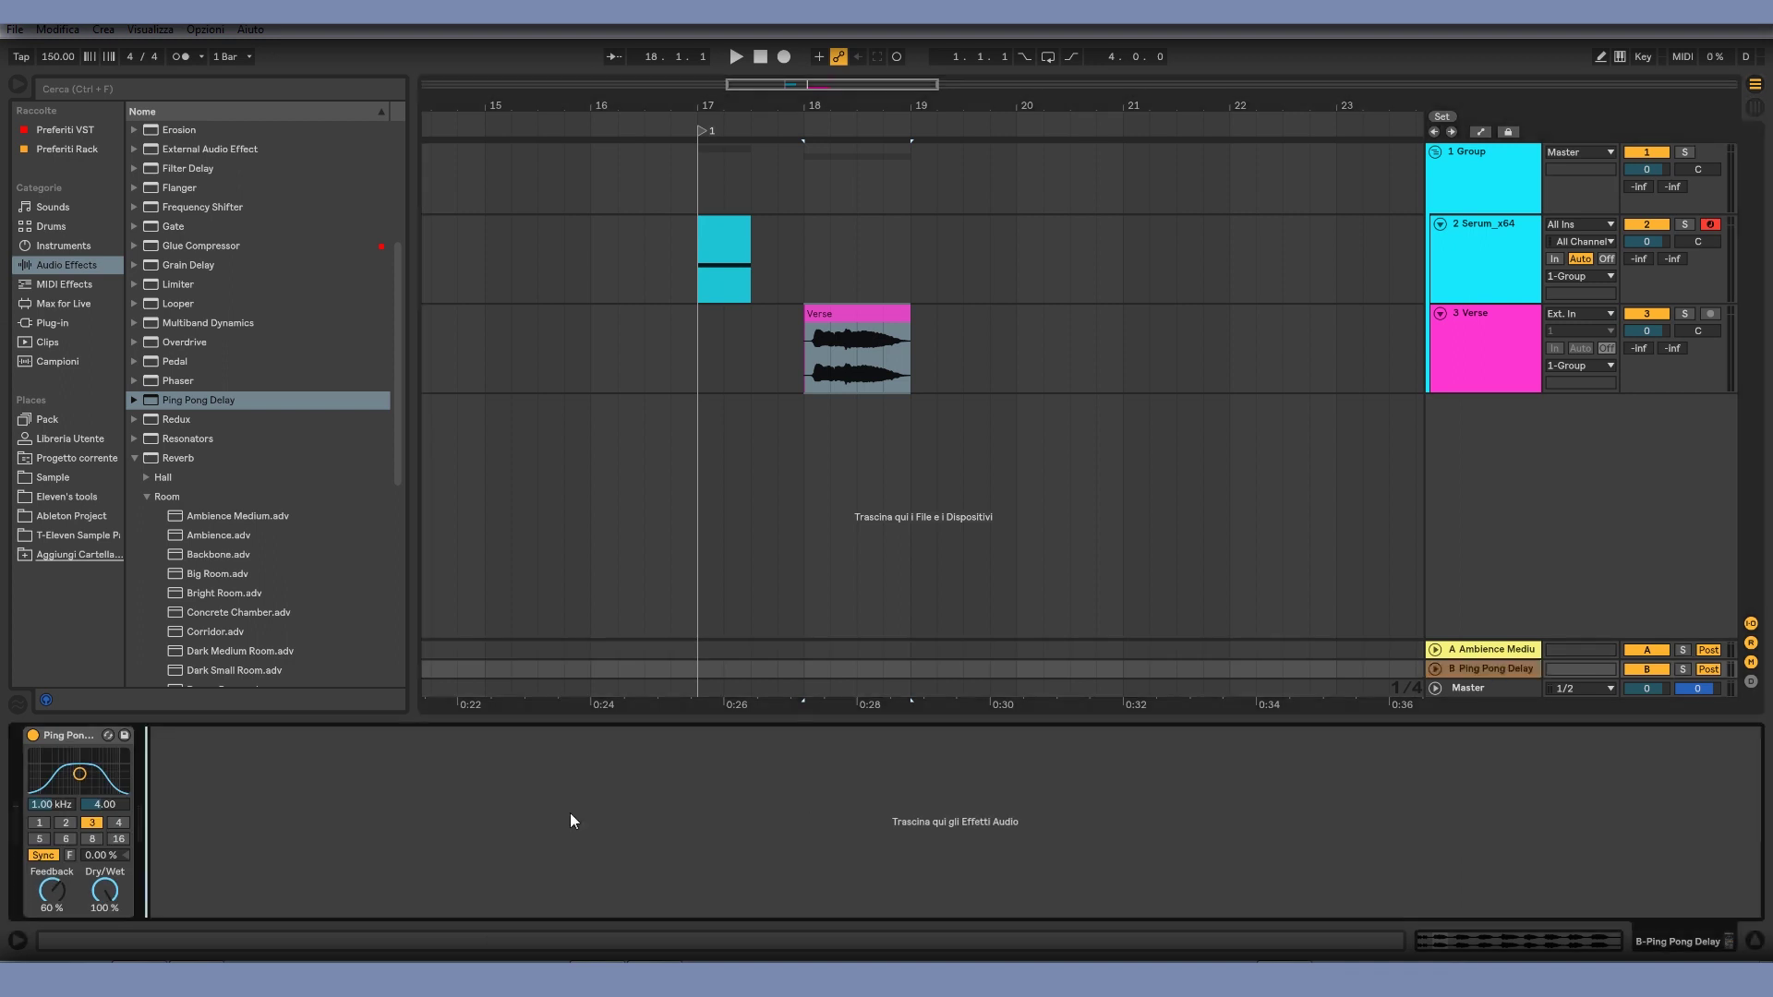
double_click(1477, 364)
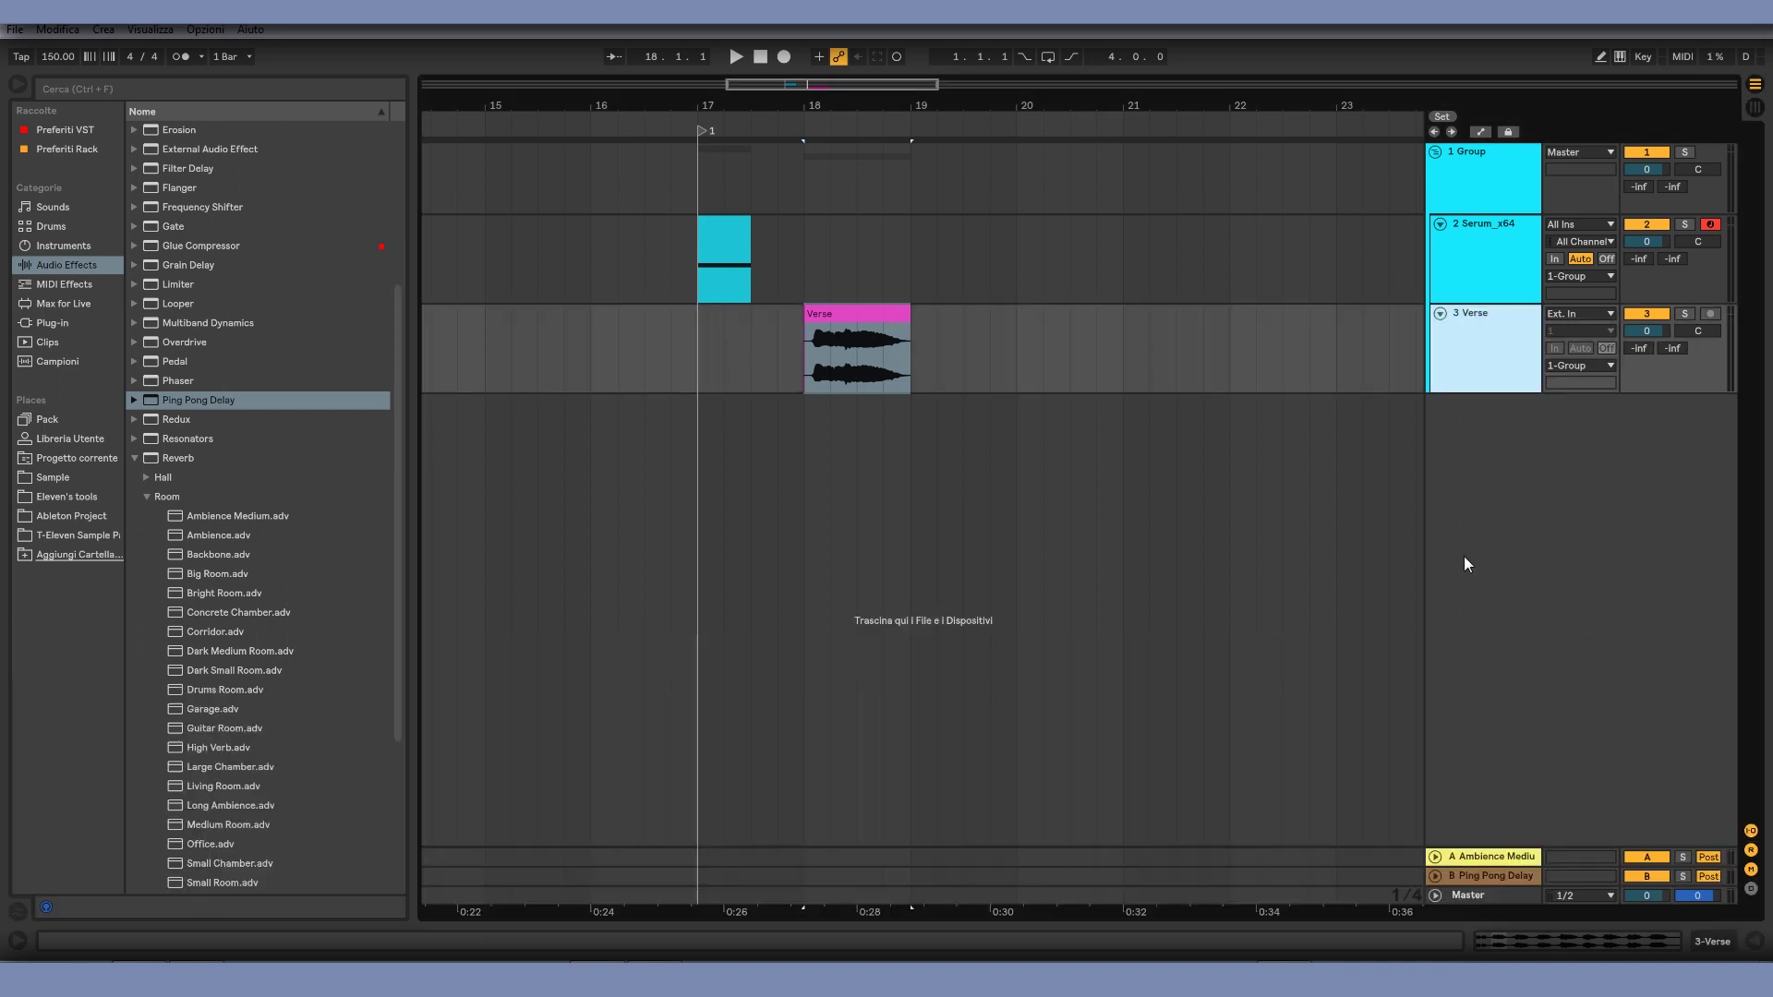
left_click(1472, 861)
left_click(1475, 878)
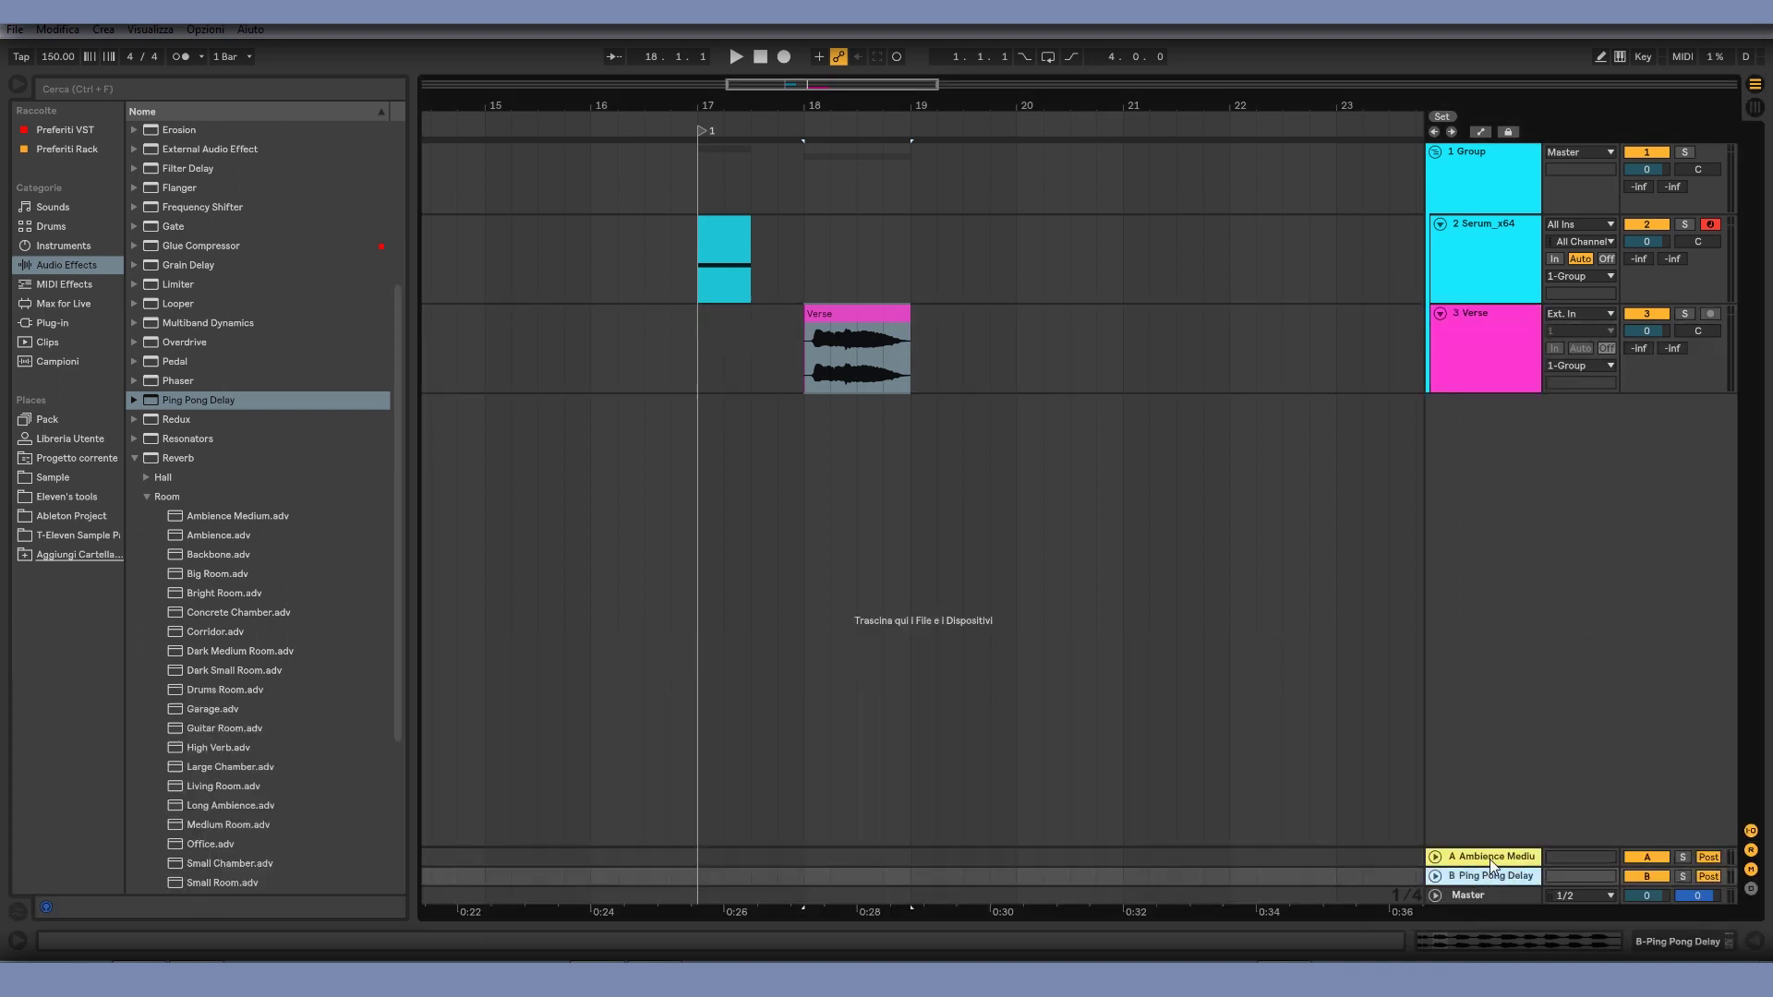
left_click(1489, 859)
Step: Try the Ambience Medium reverb preset as an insert effect on the Verse track, and remove it again
double_click(1473, 374)
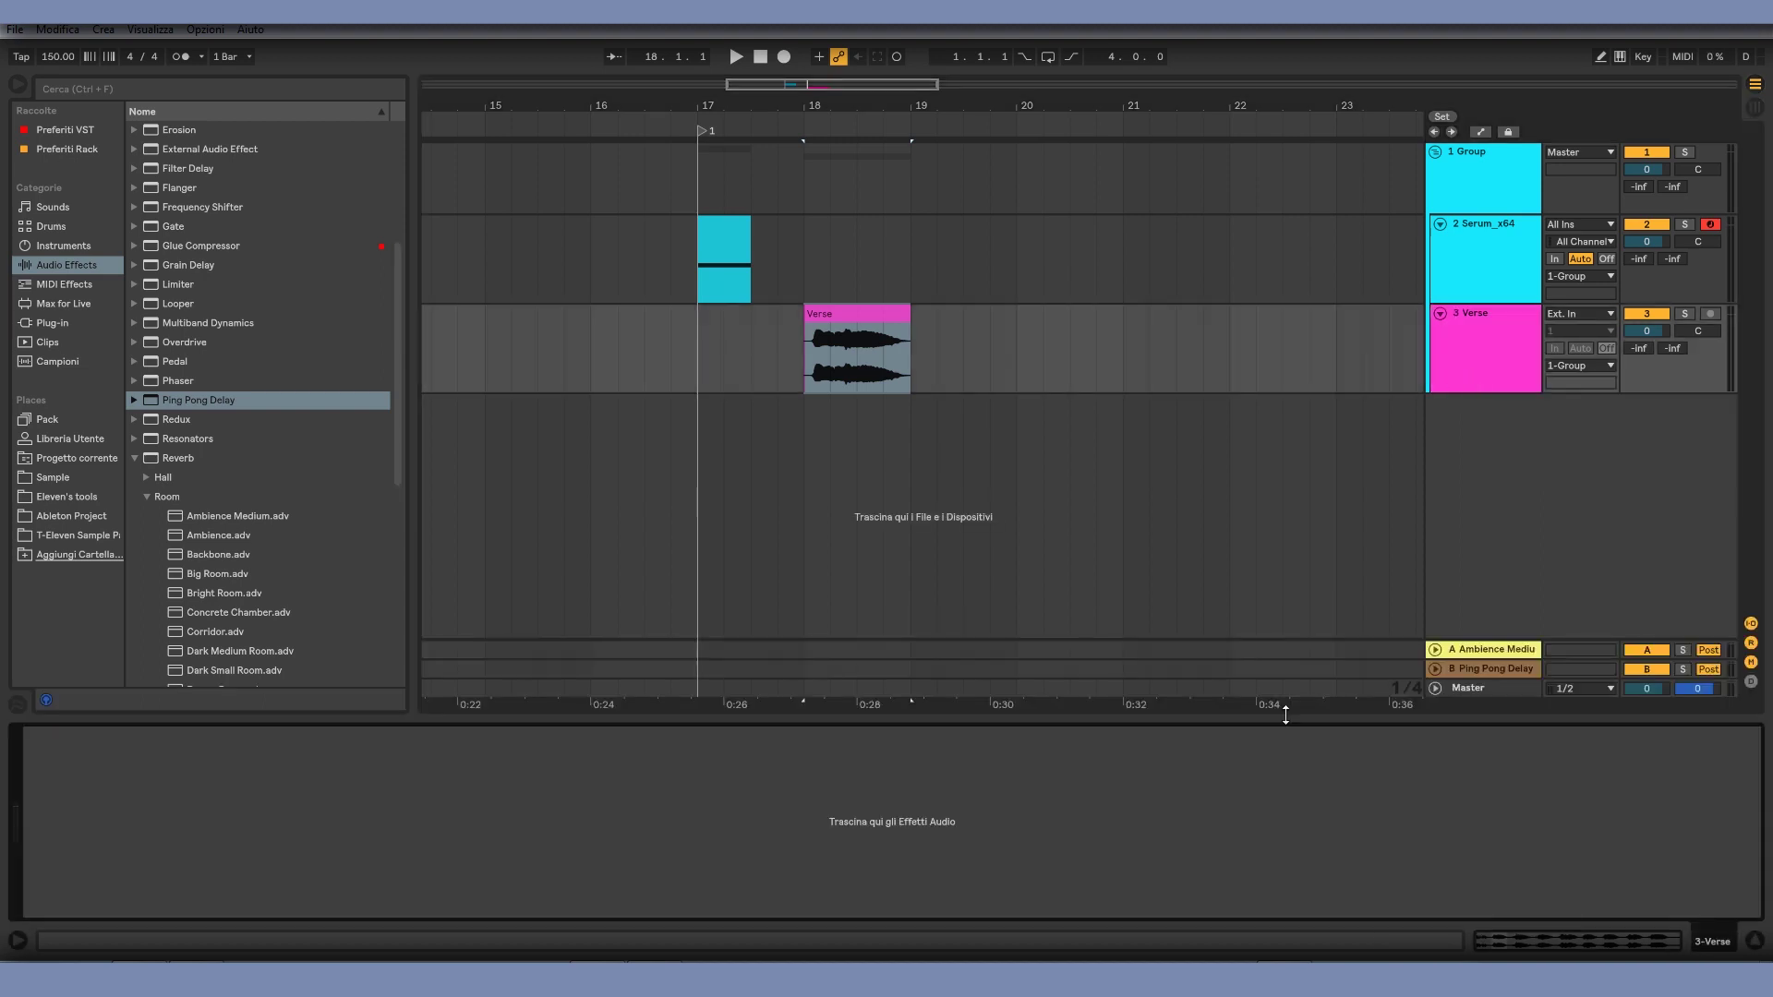
double_click(181, 513)
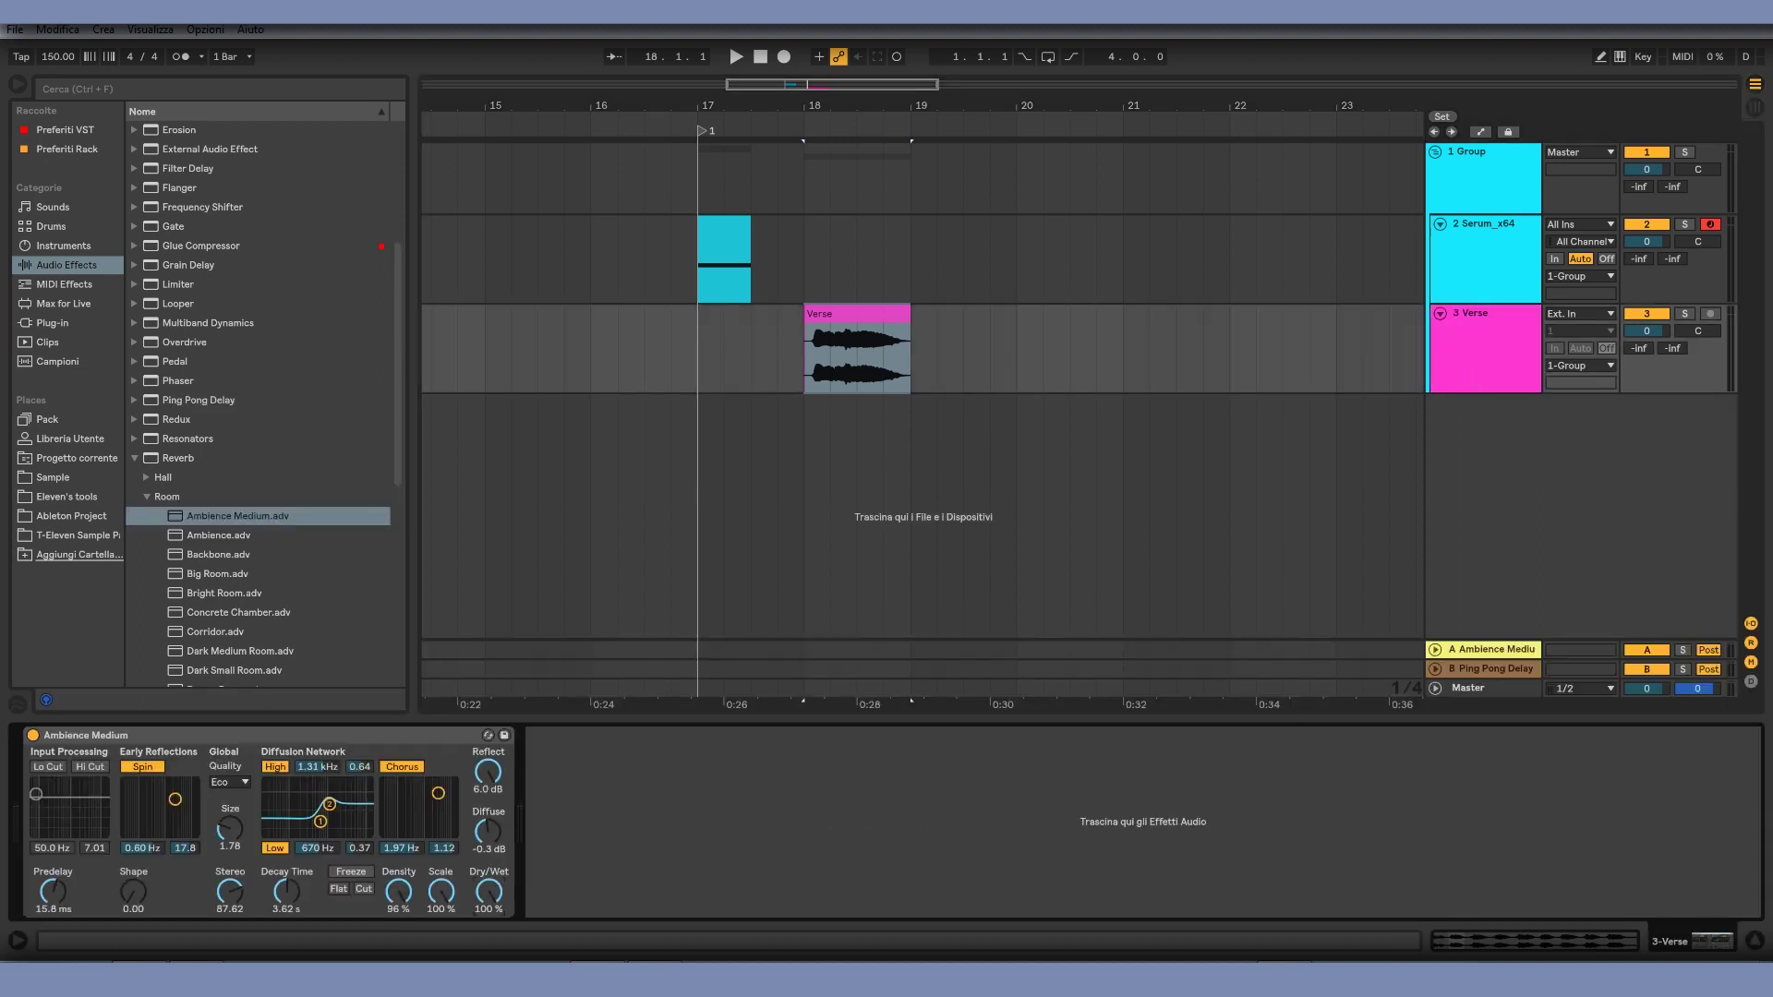
left_click(835, 369)
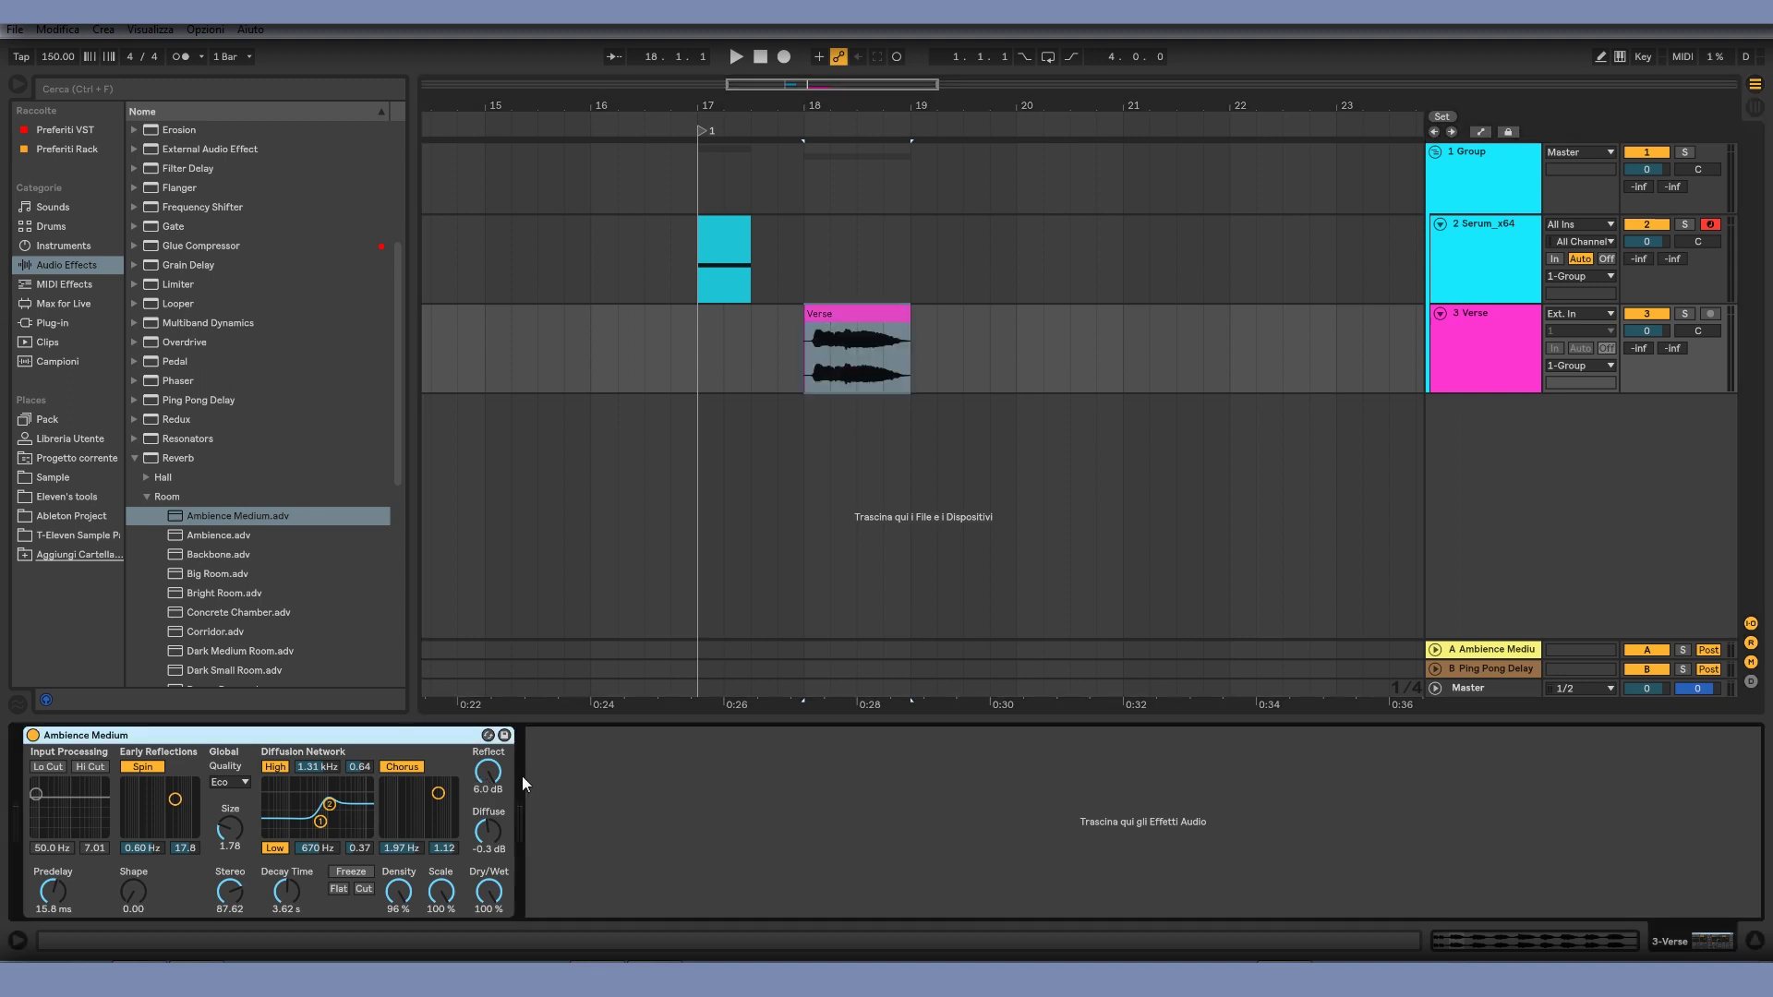
left_click(489, 739)
key("Delete")
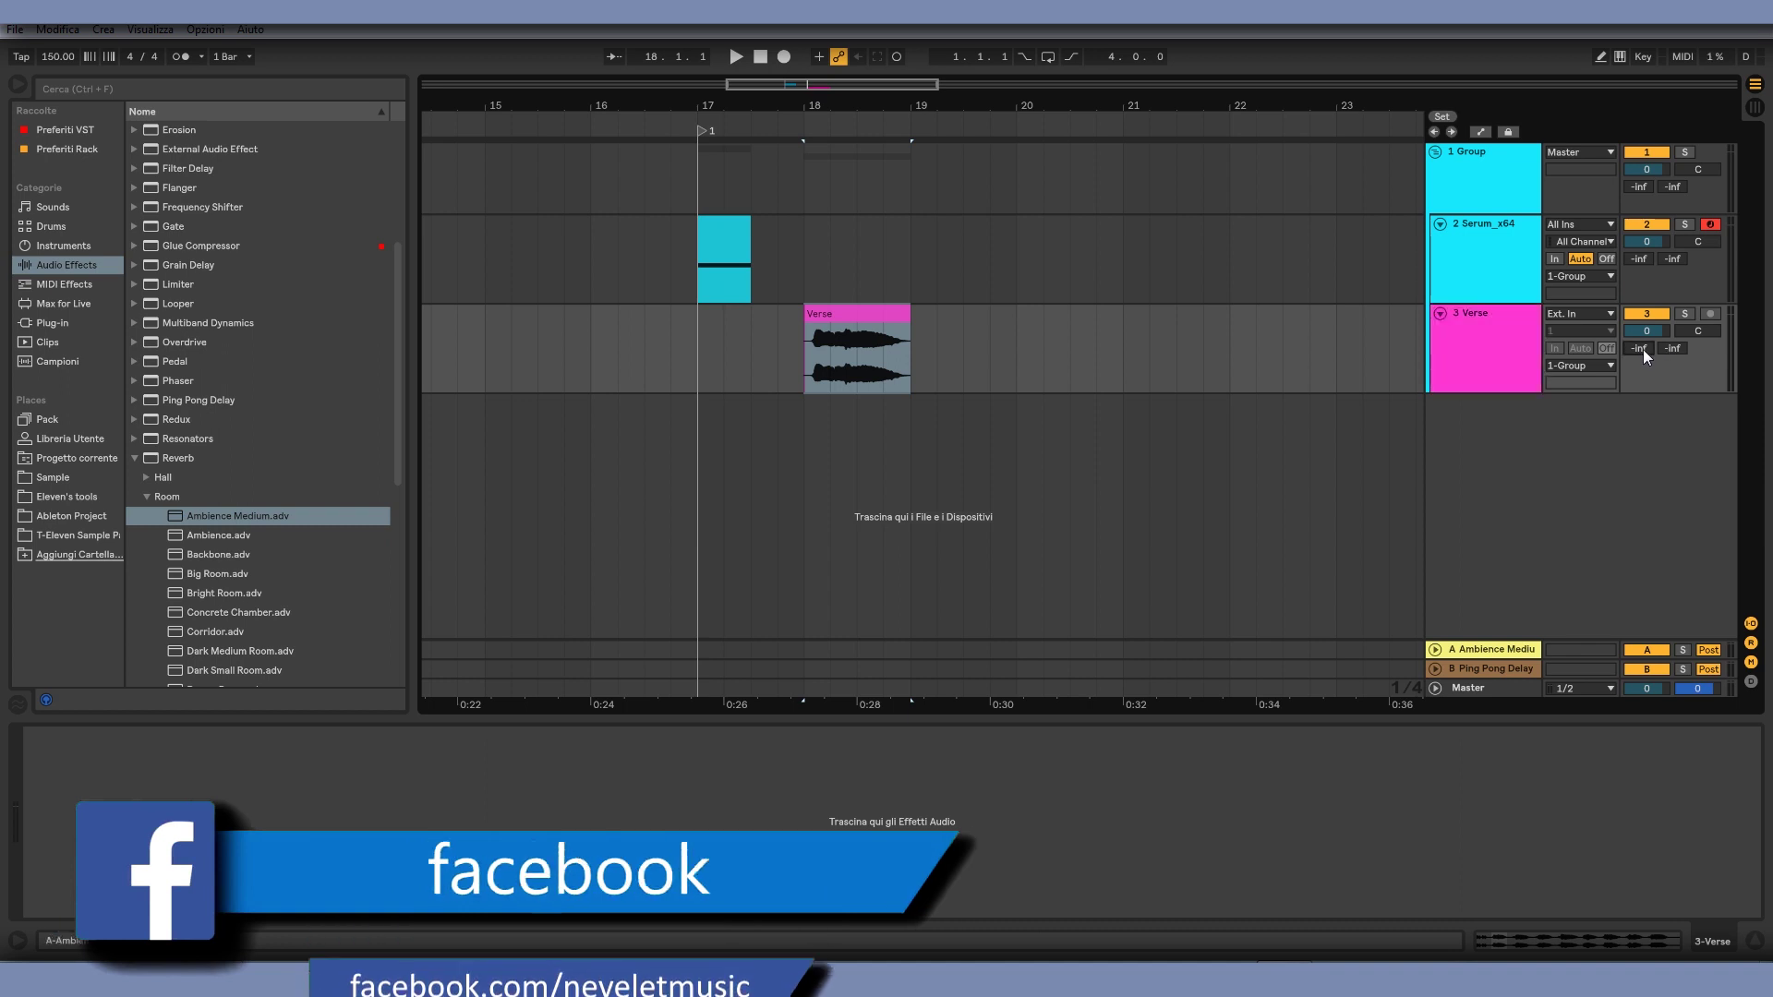
Step: Set the Verse track's send to the Ambience Medium return to -20 dB and play the clip
left_click(1487, 649)
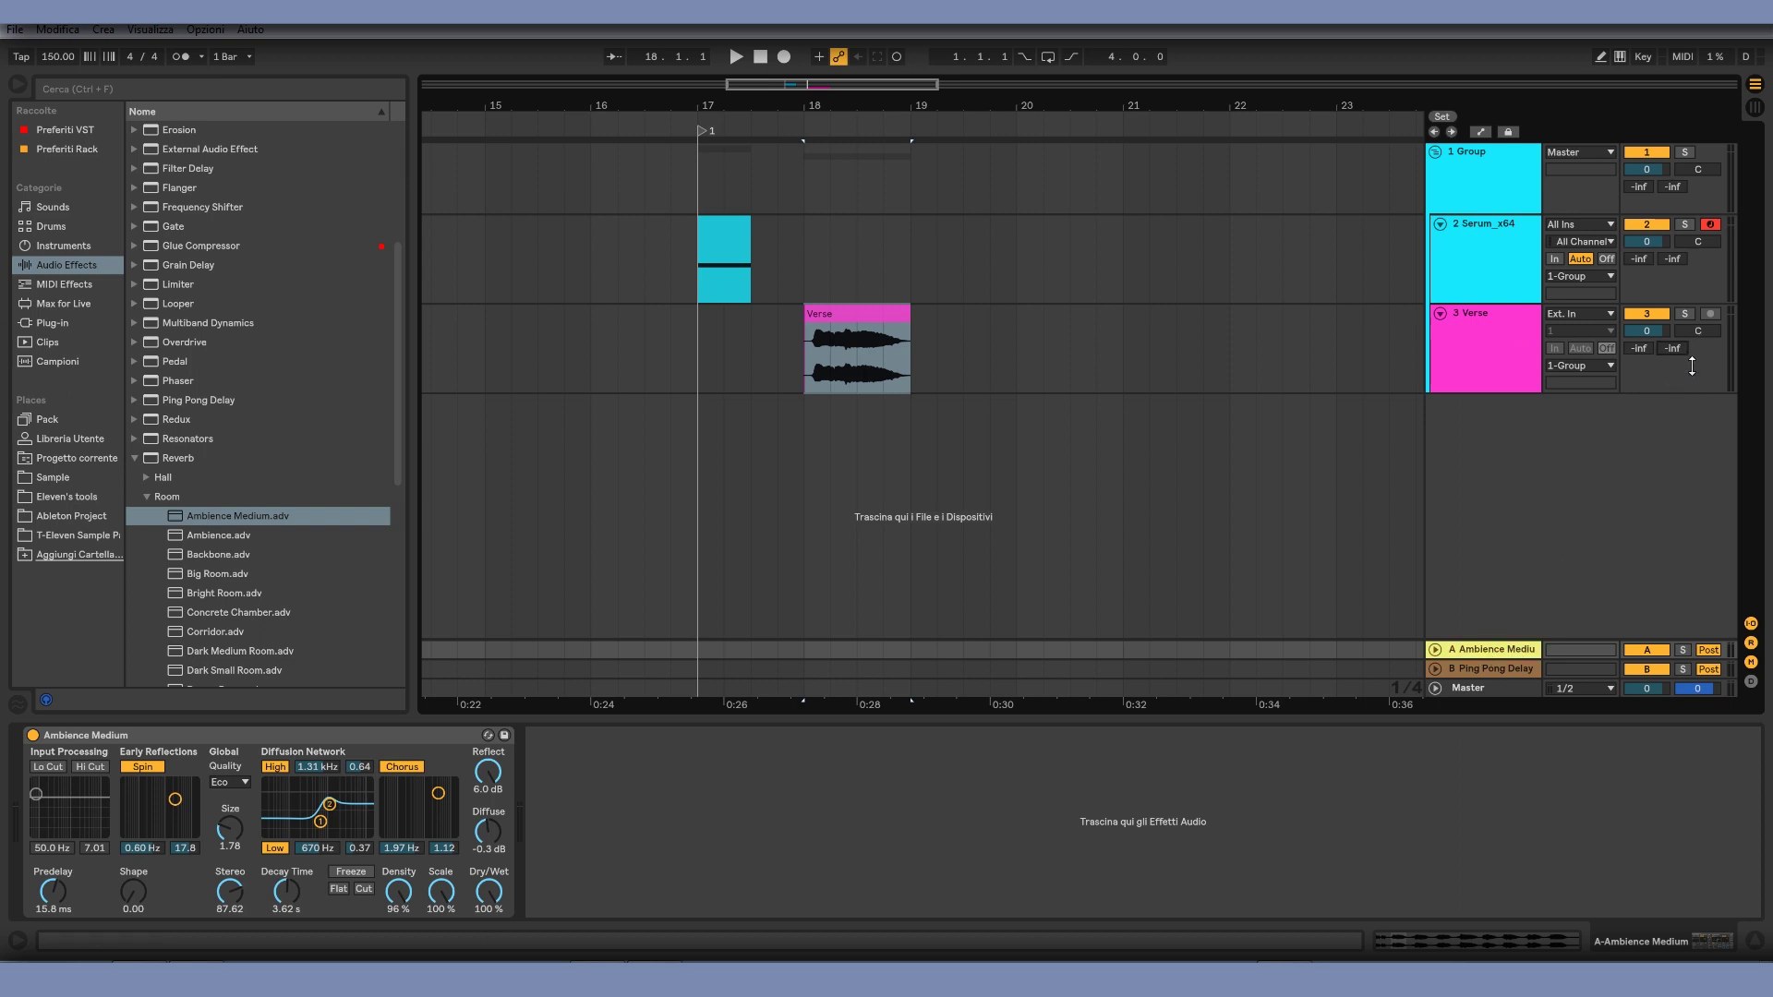
left_click(1512, 387)
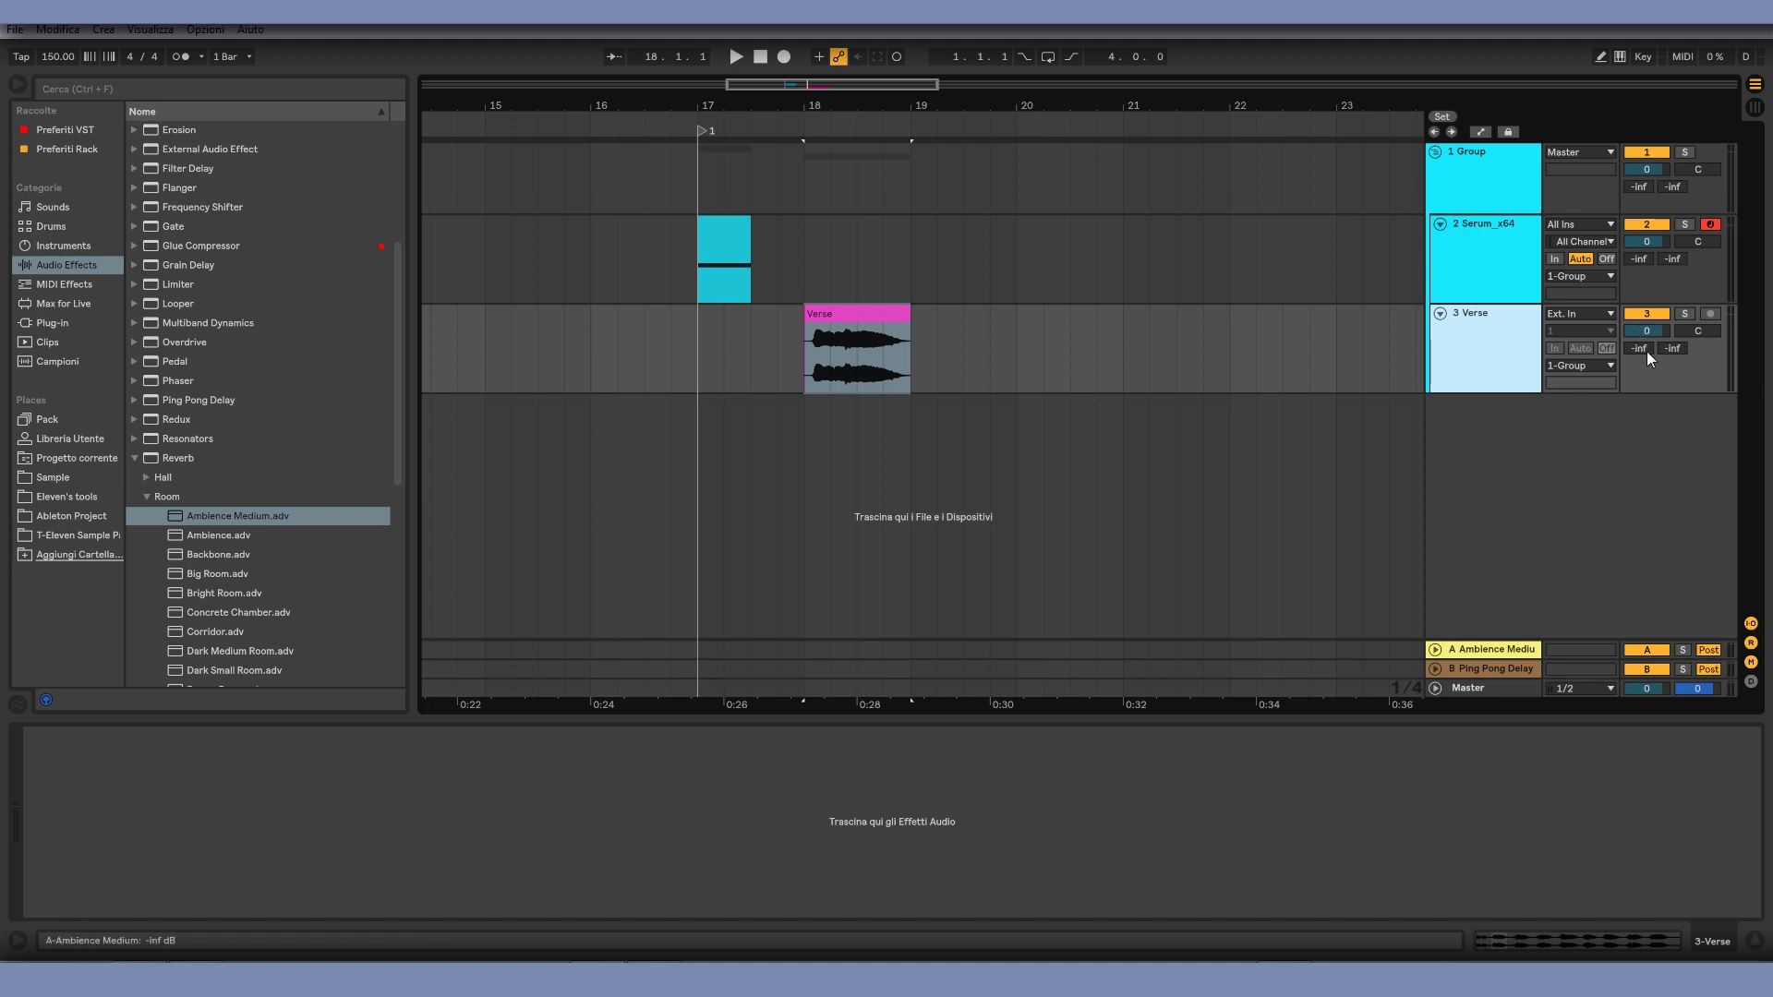
left_click_drag(1647, 350, 1644, 351)
key("space")
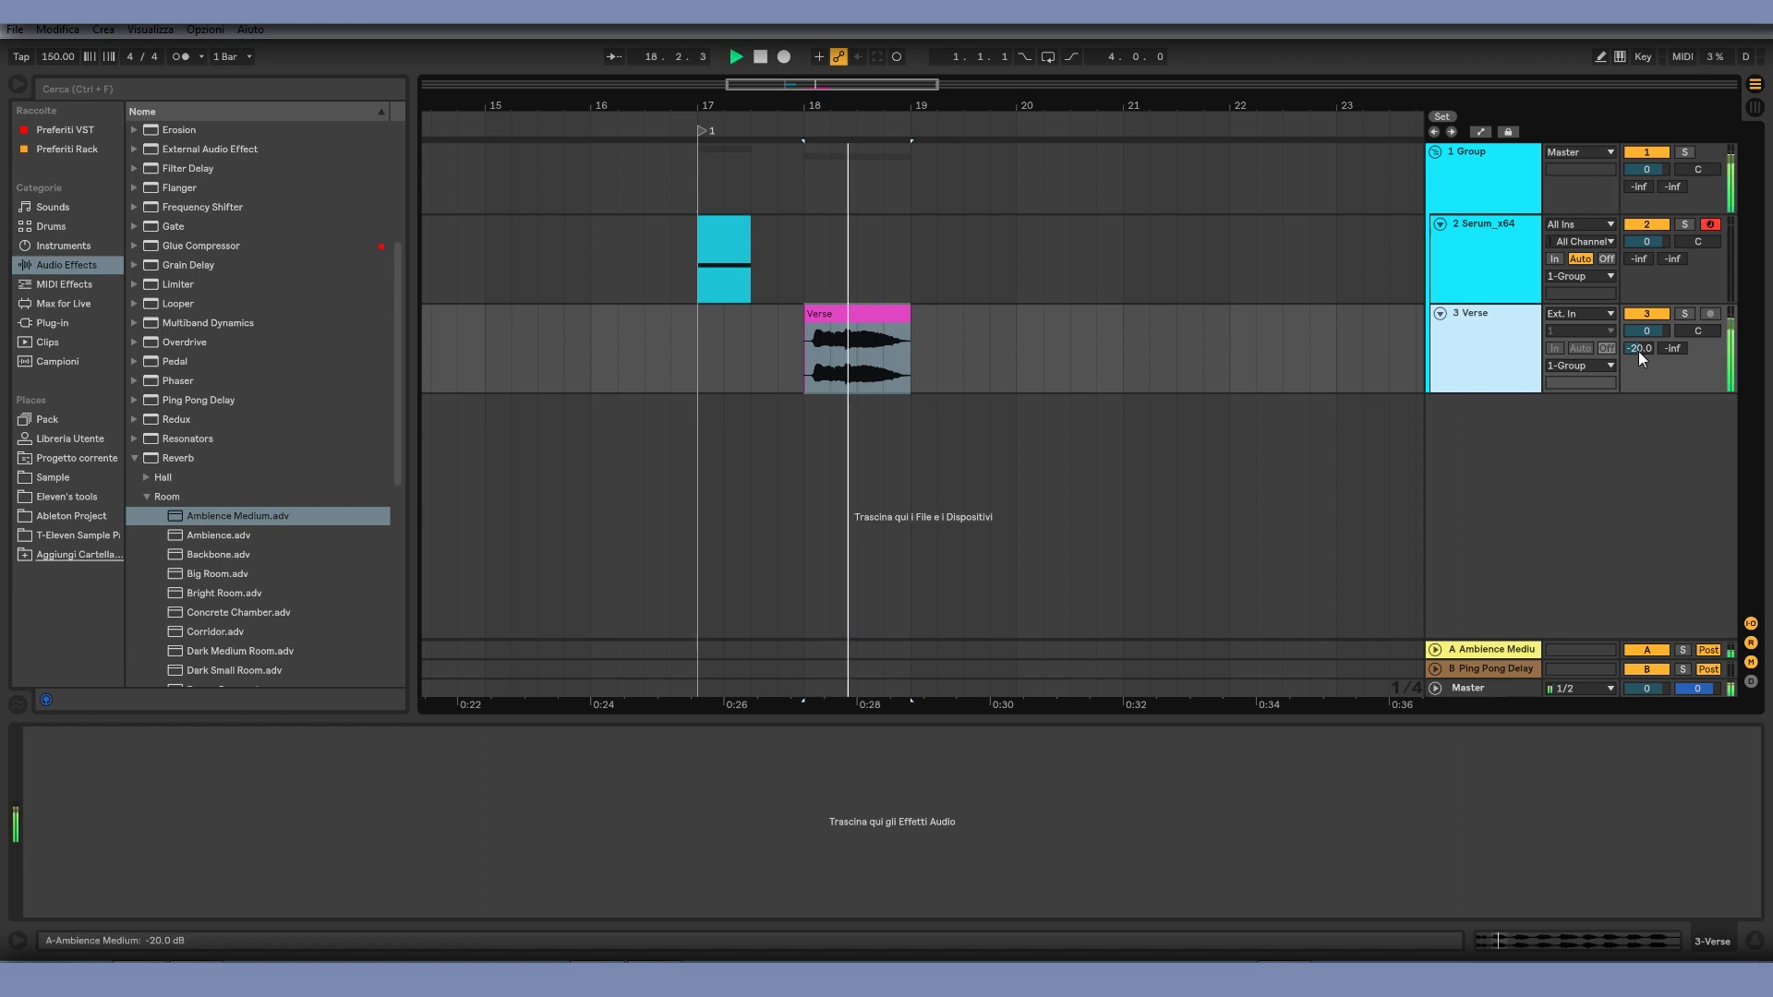
key("space")
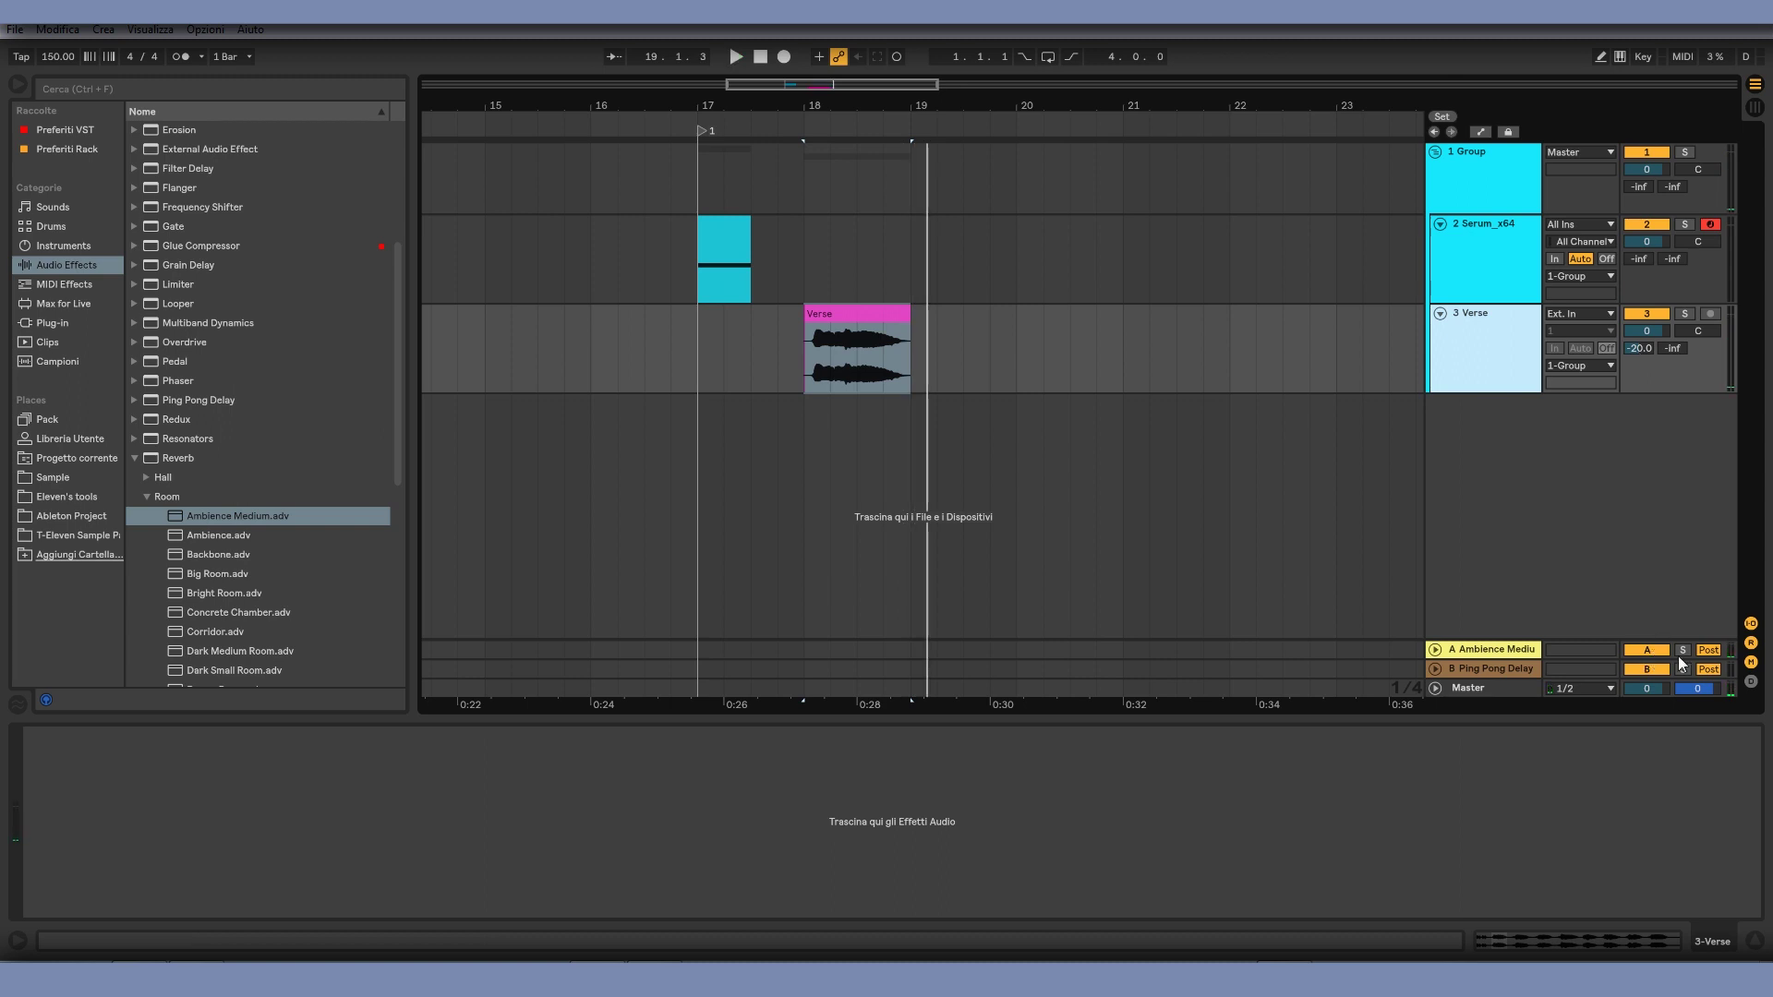
Step: Audition the Ambience Medium return soloed and add an EQ Eight after its reverb with a low cut at 129 Hz, Q 0.56
left_click(1682, 652)
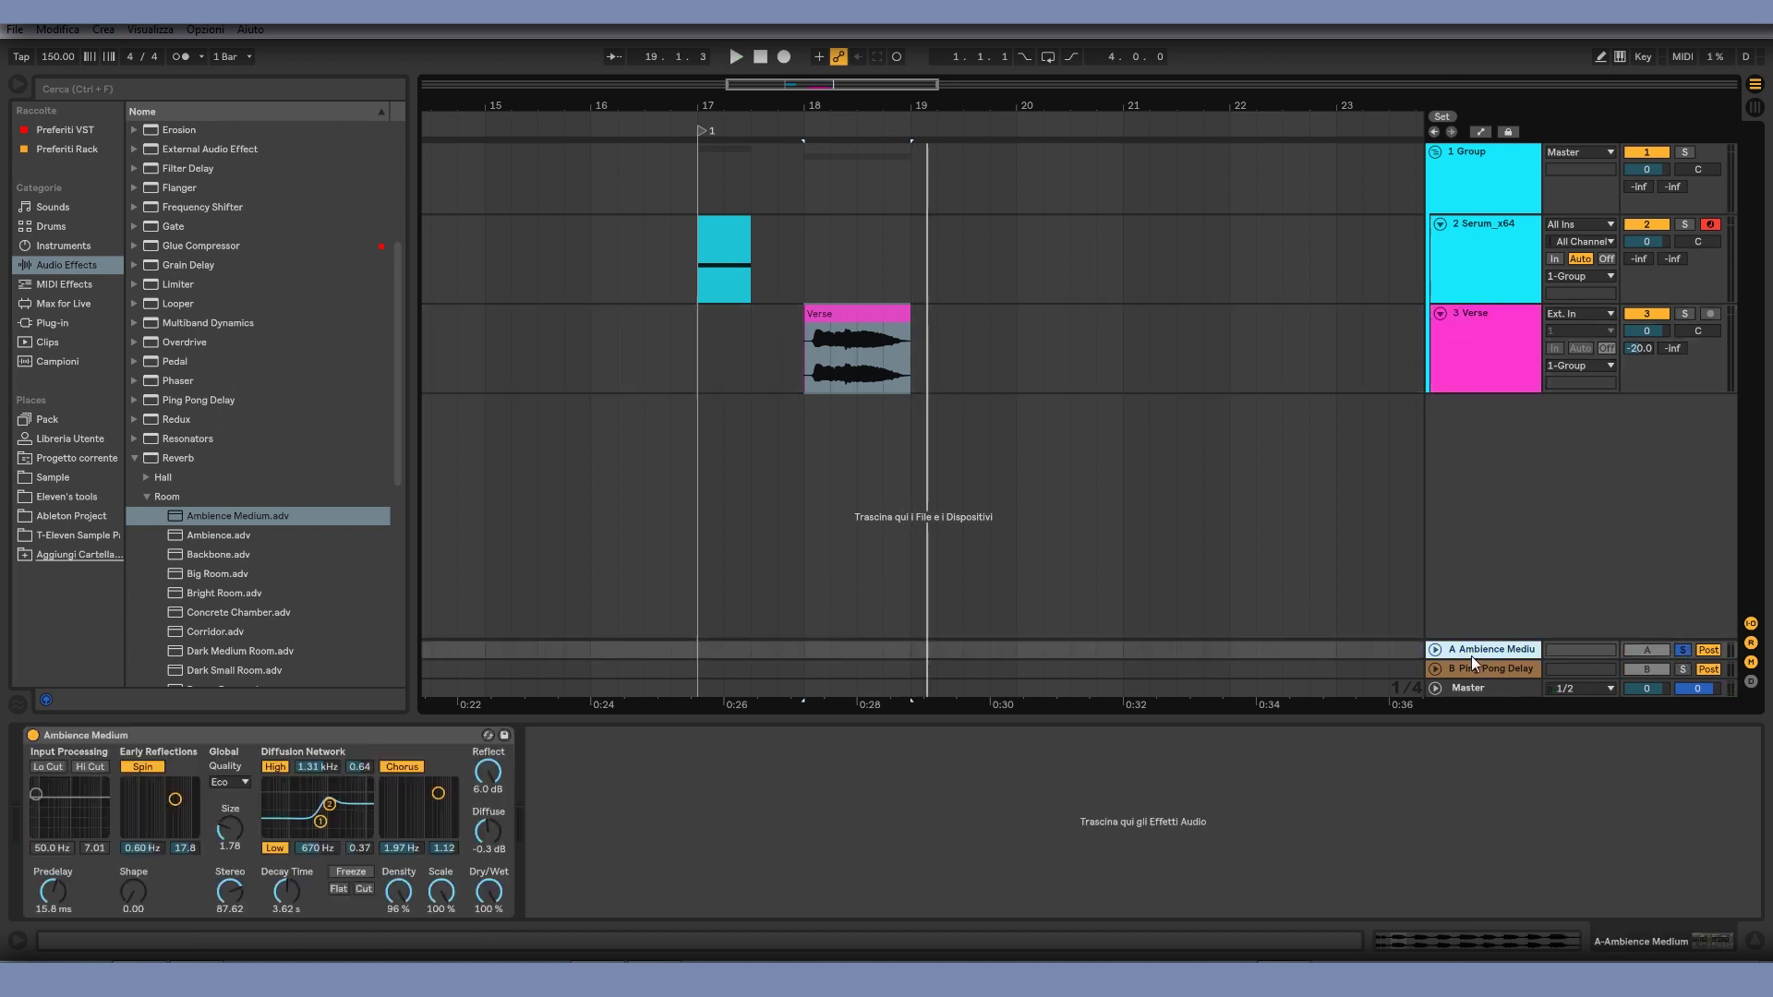
key("space")
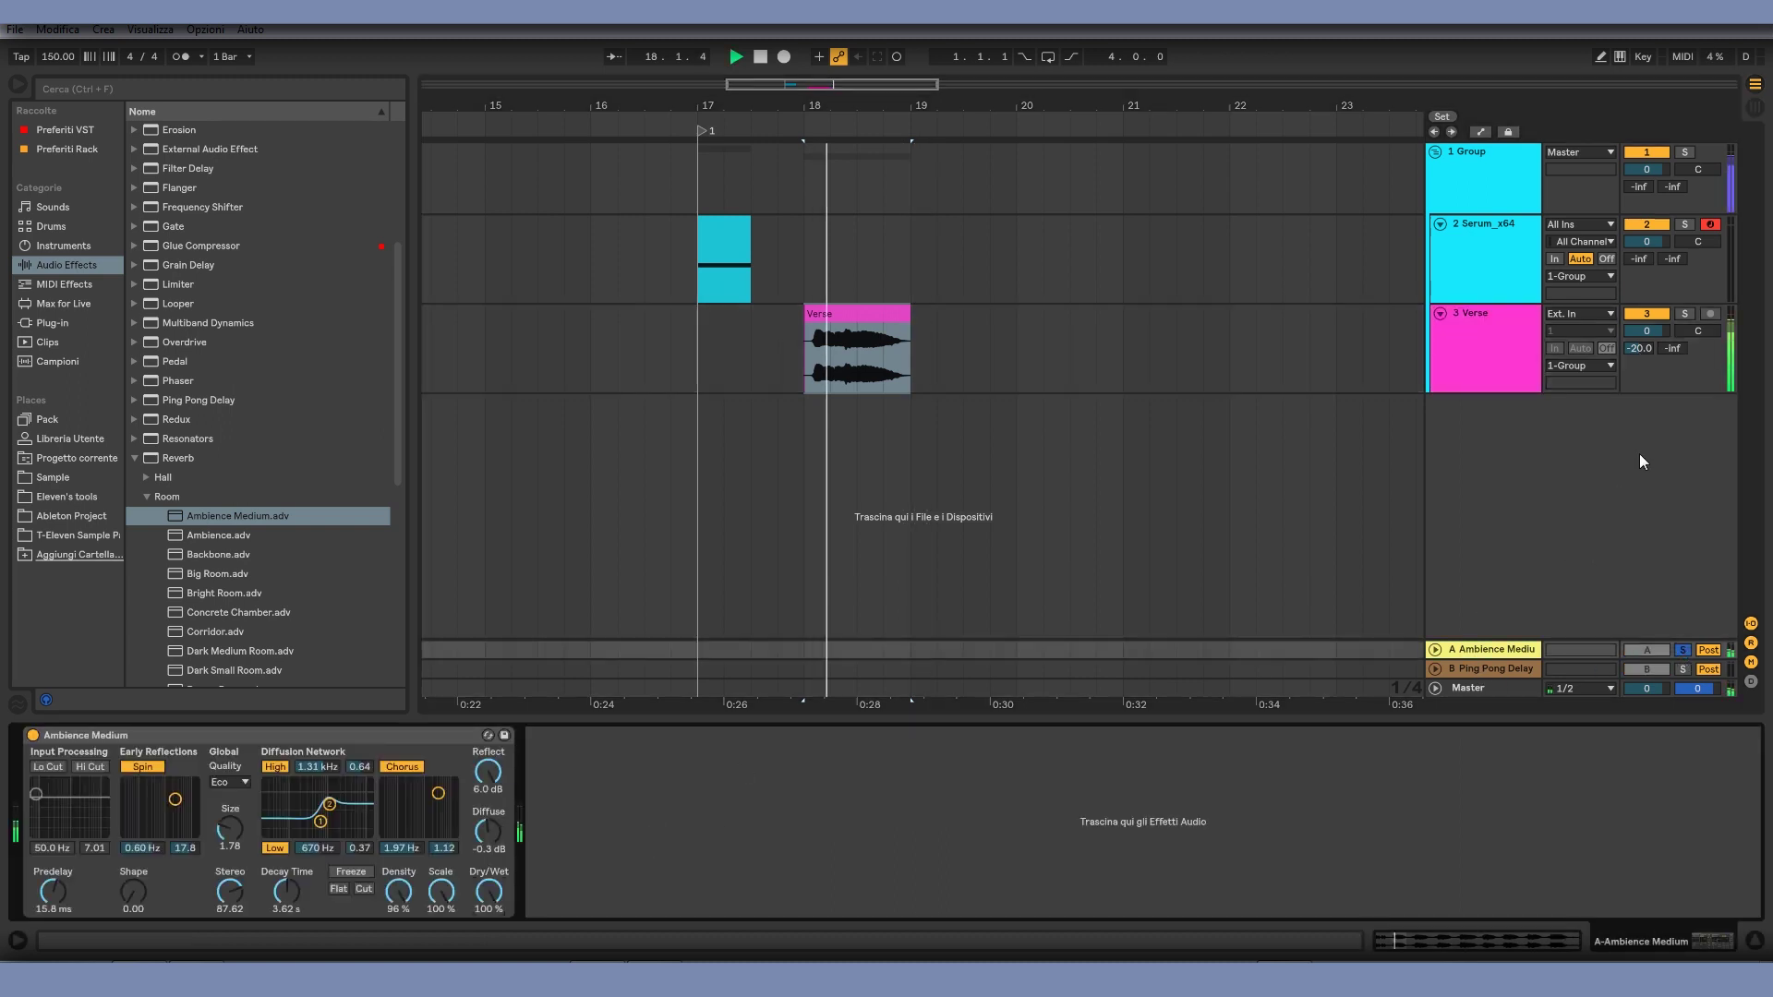
left_click(694, 878)
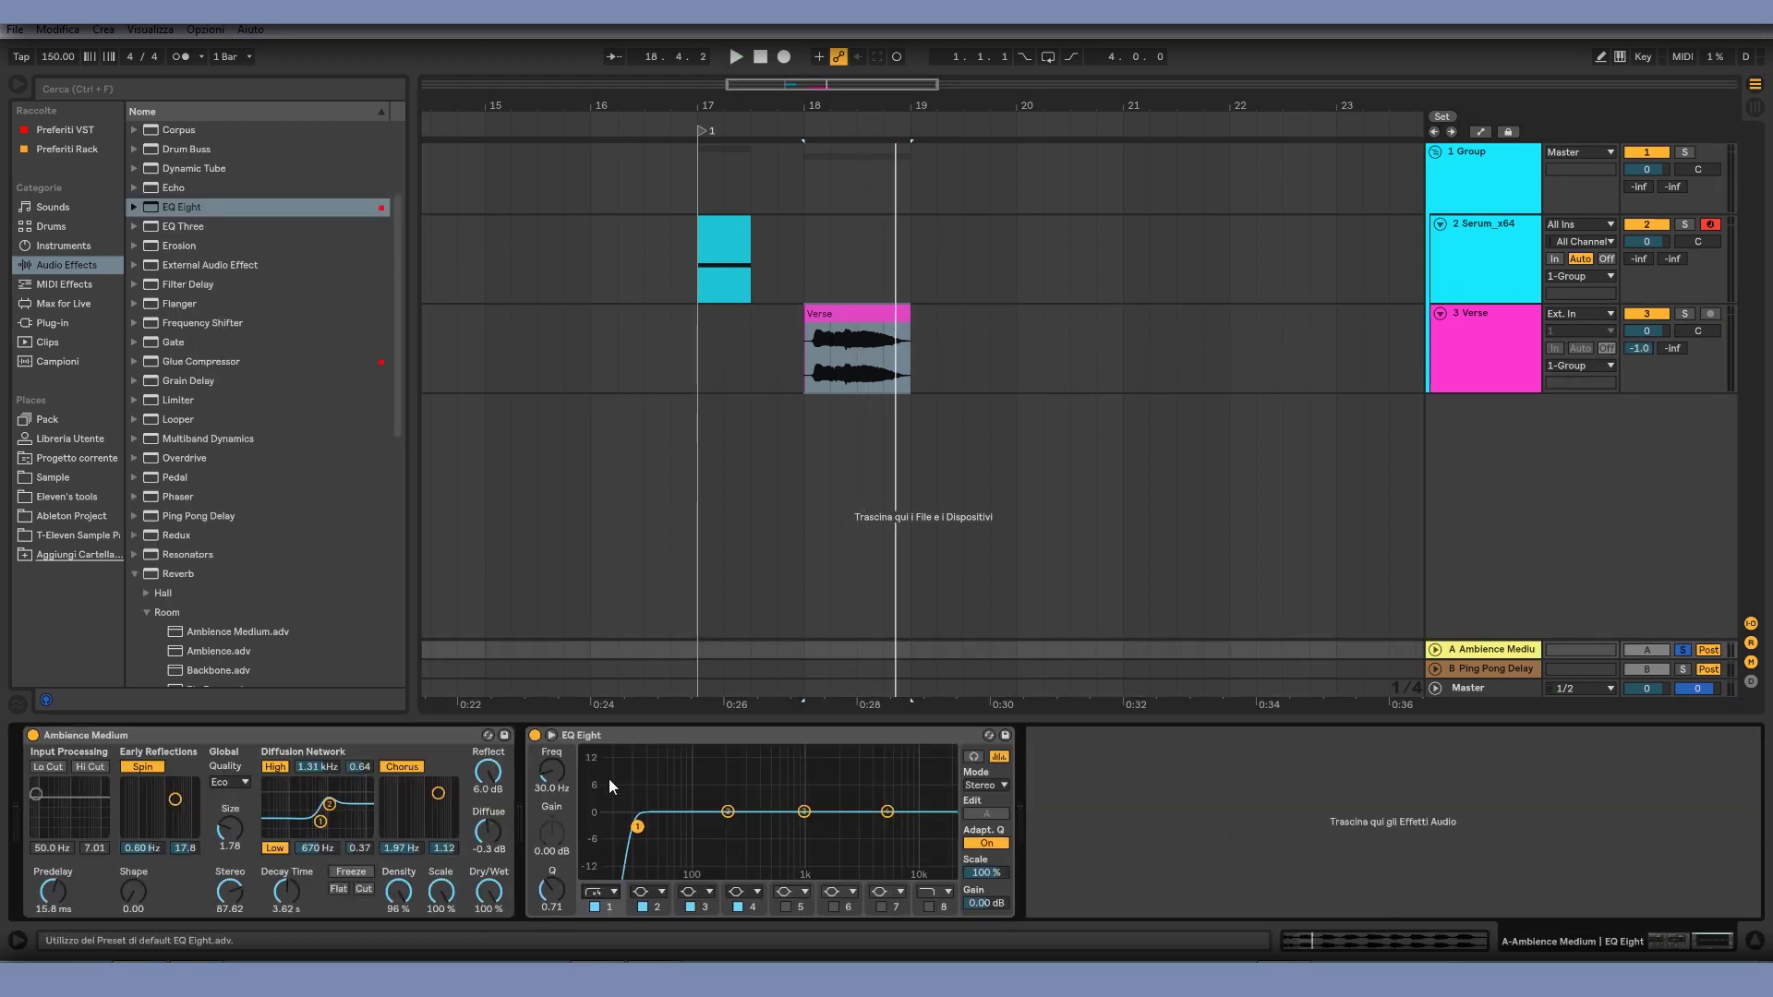
left_click_drag(609, 811, 750, 826)
key("space")
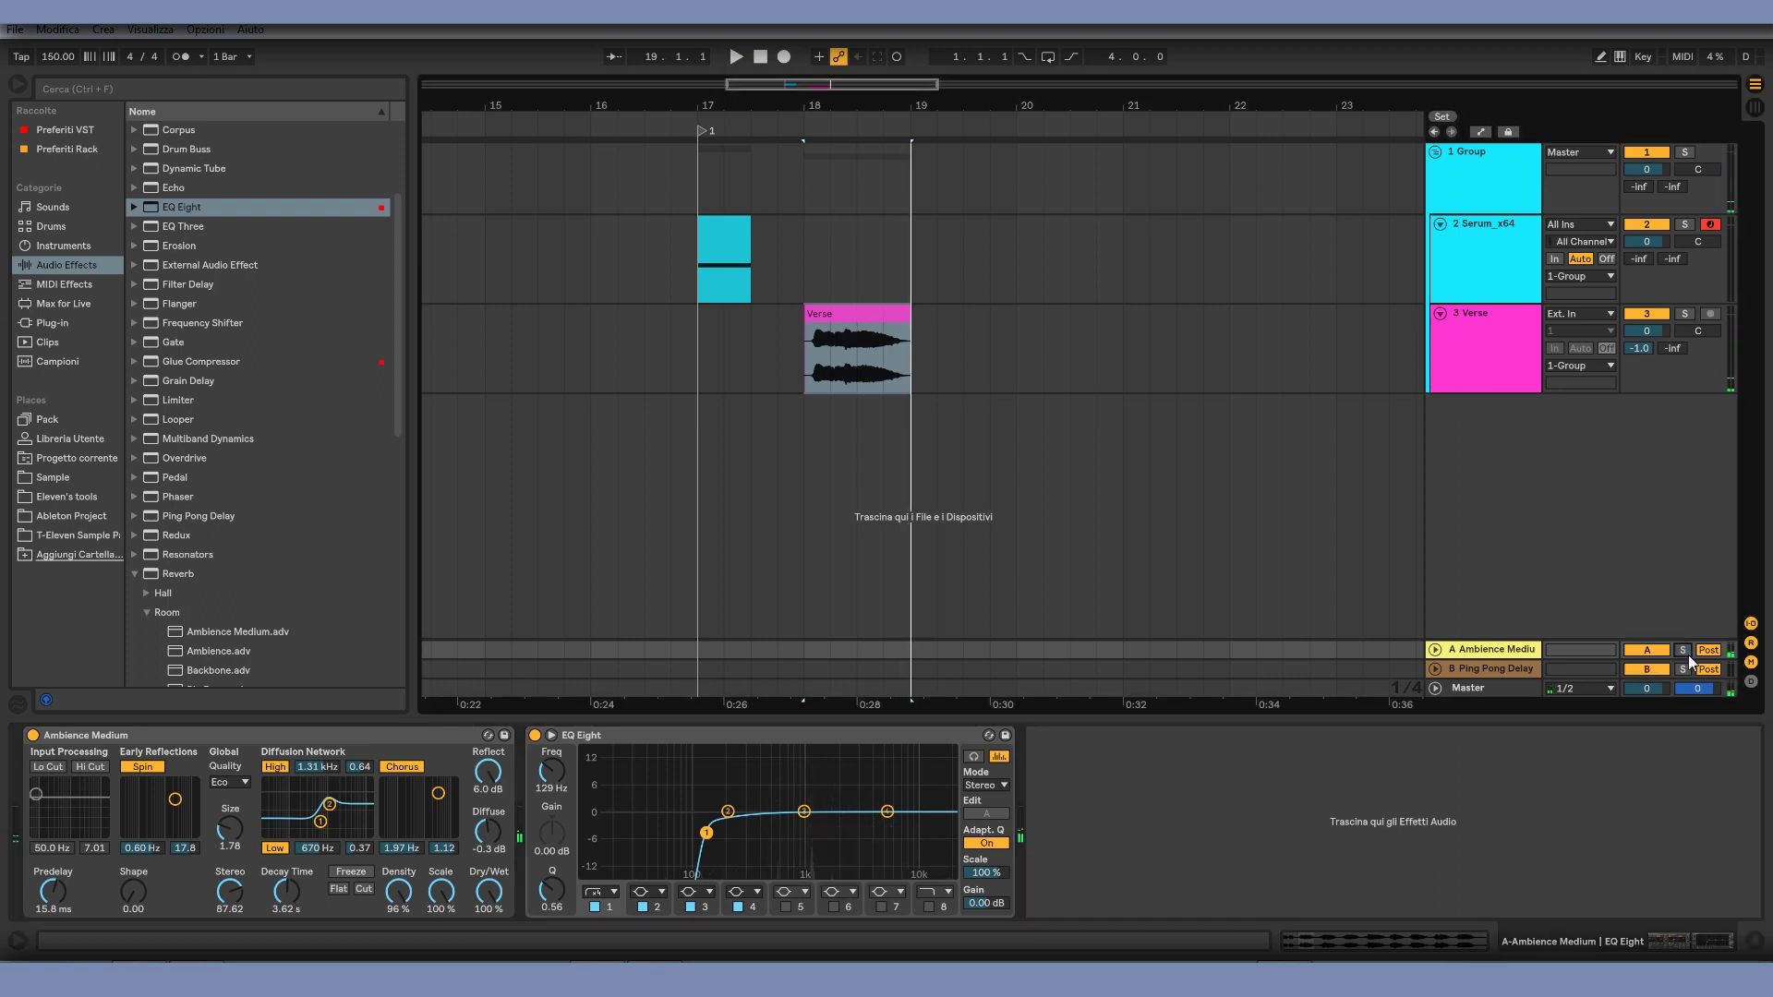
Step: Unfold the Ambience Medium return track in the arrangement
left_click(1519, 378)
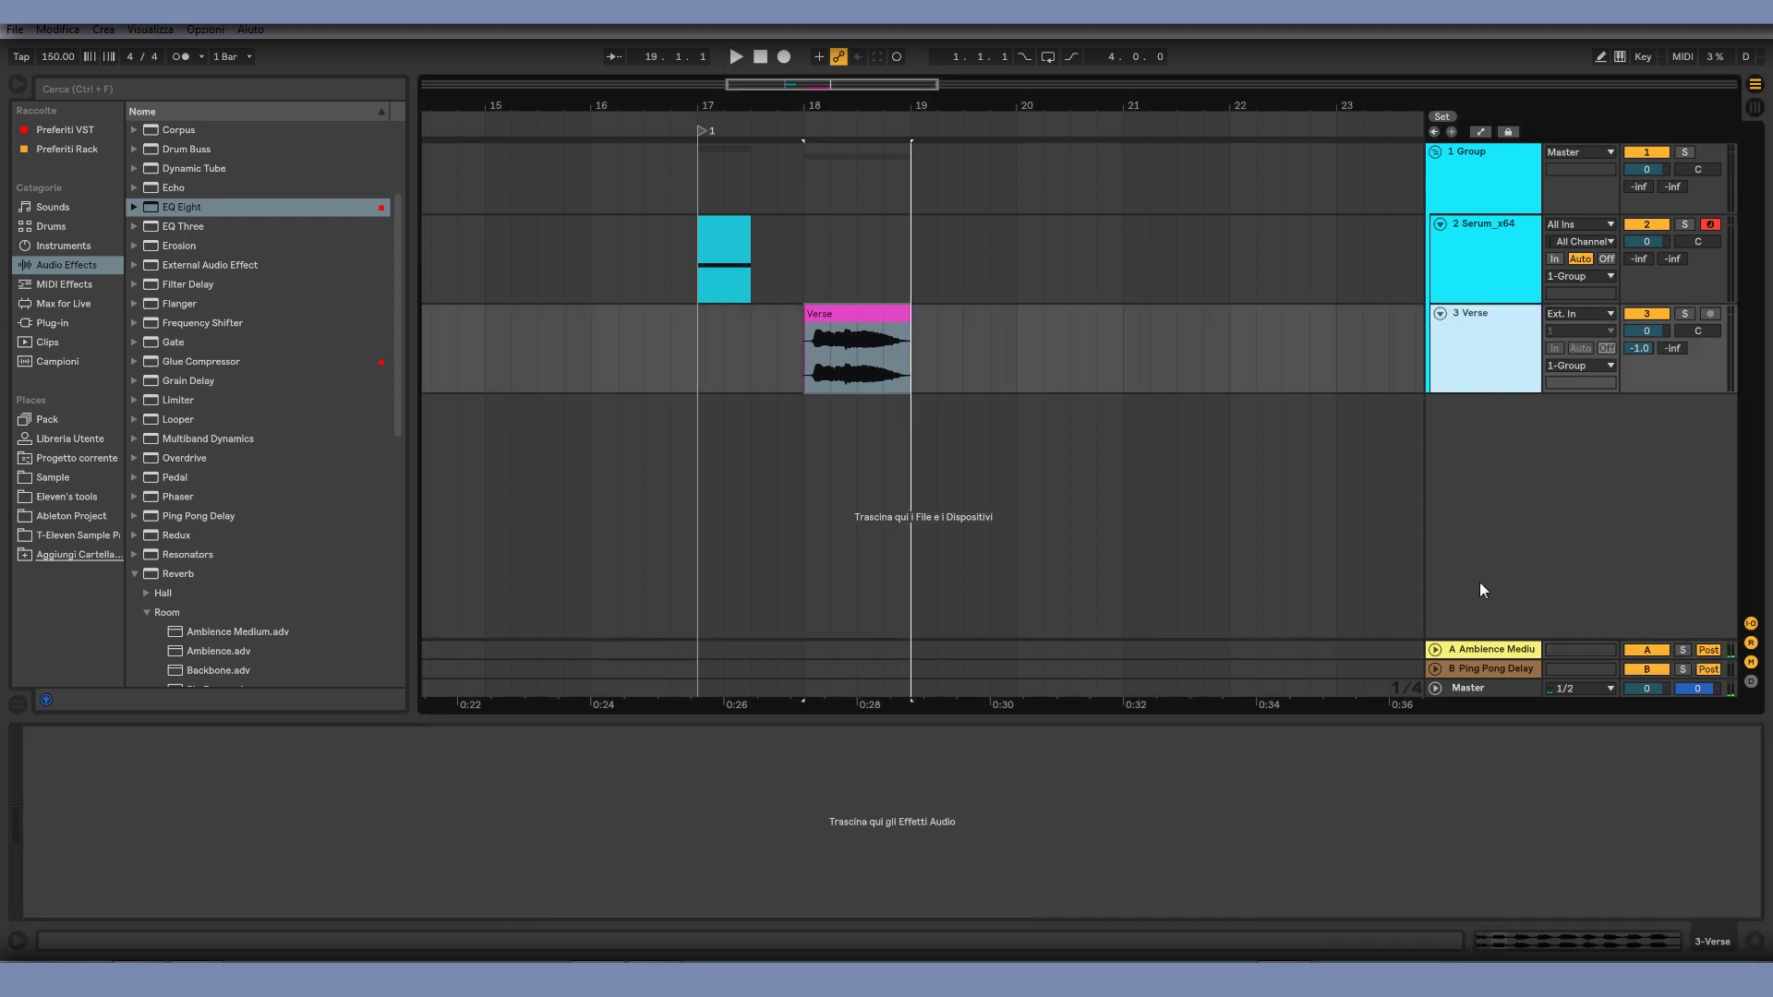
left_click(1659, 653)
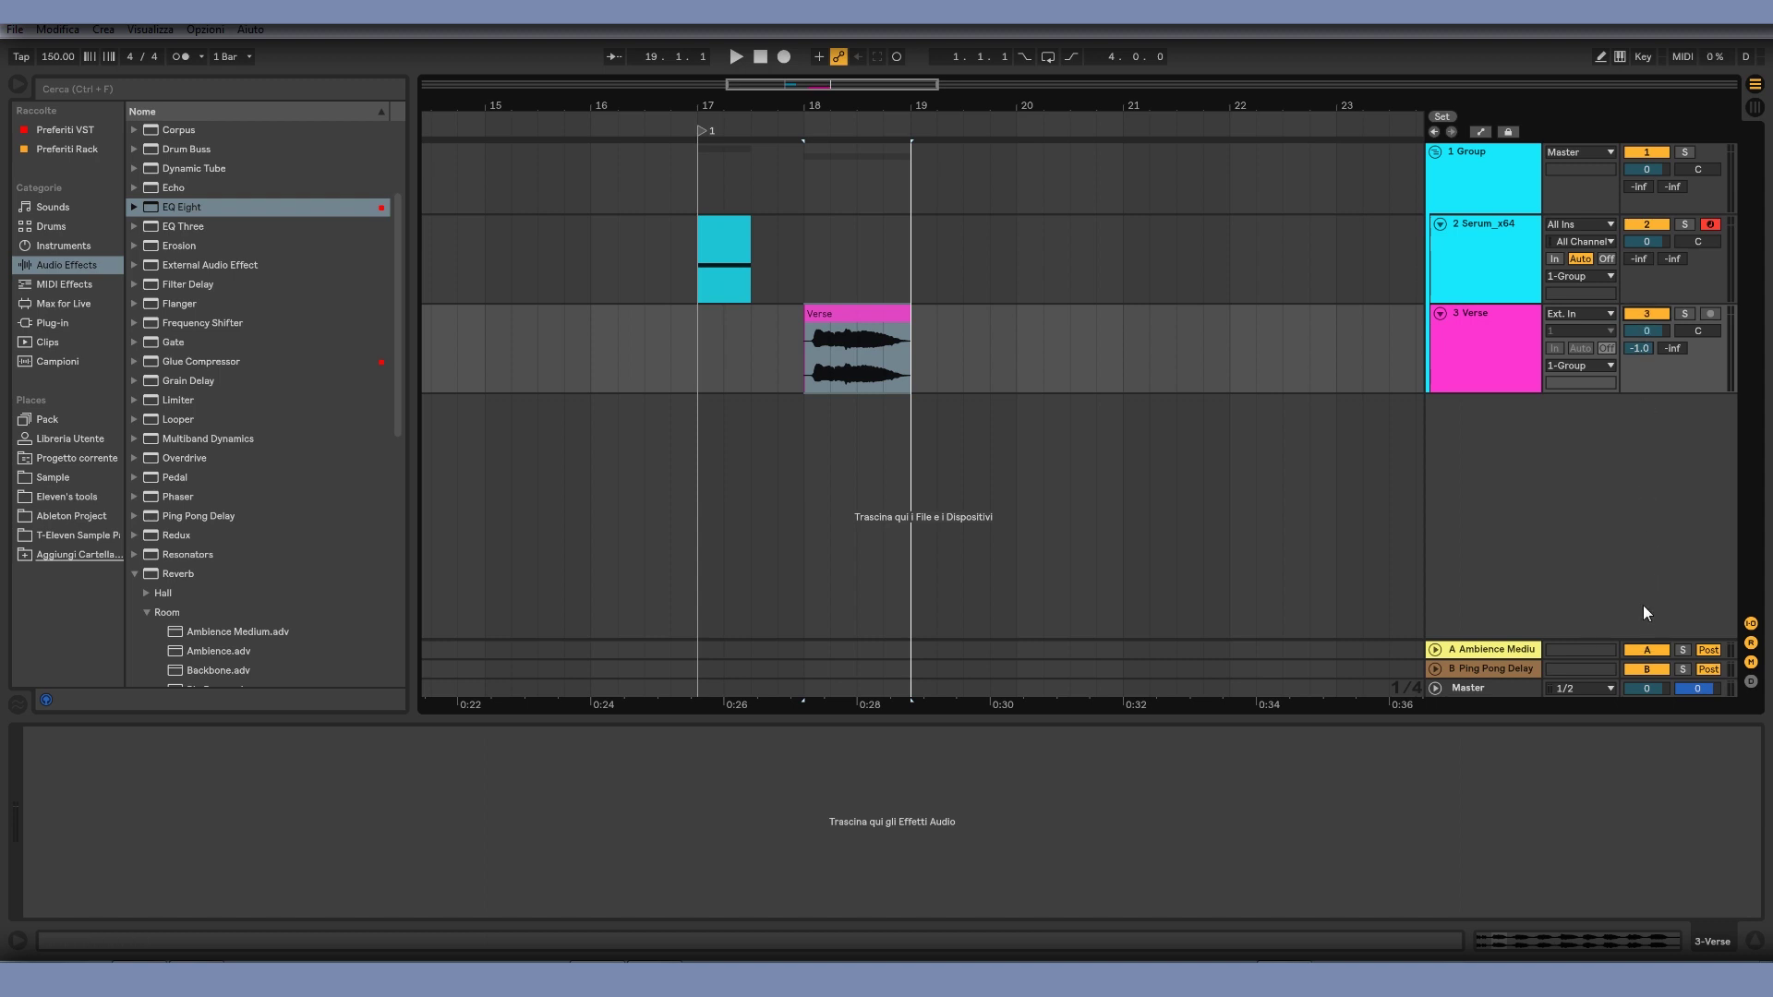
left_click(1435, 650)
left_click(1434, 650)
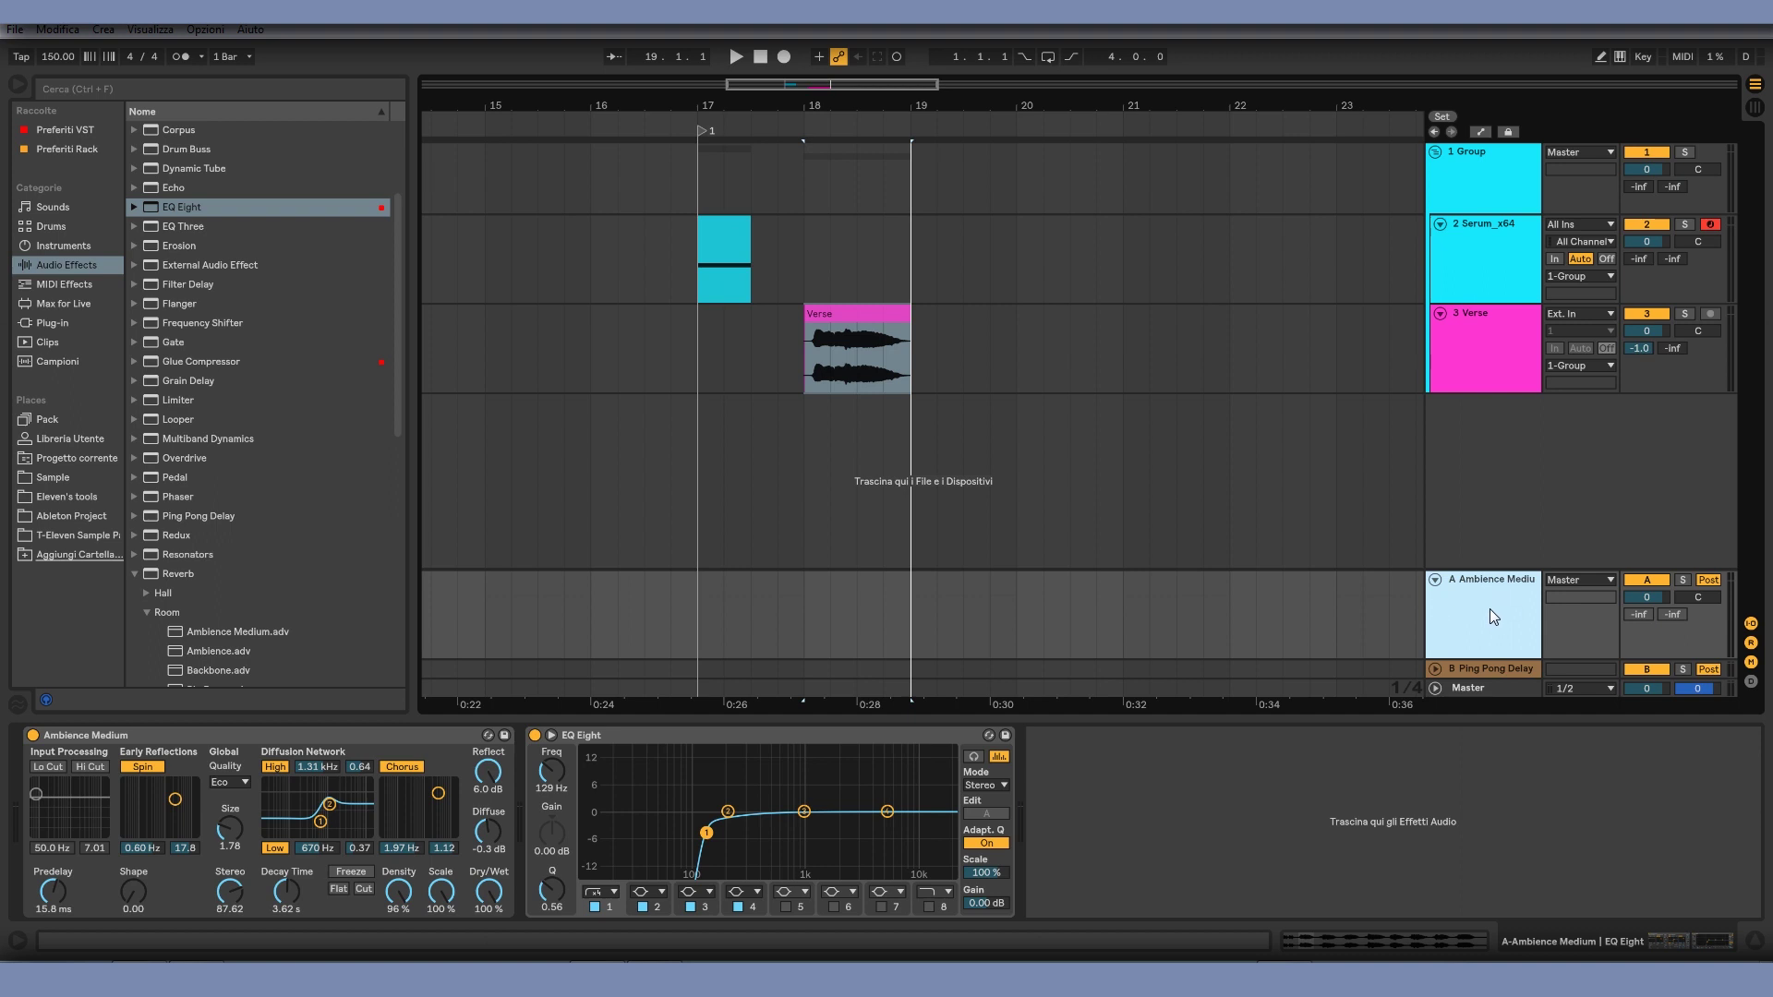
Step: Play the Verse clip while switching the Ambience Medium return off and on to compare the dry and reverberated sound
left_click(1683, 581)
left_click(1683, 582)
left_click(1470, 338)
key("space")
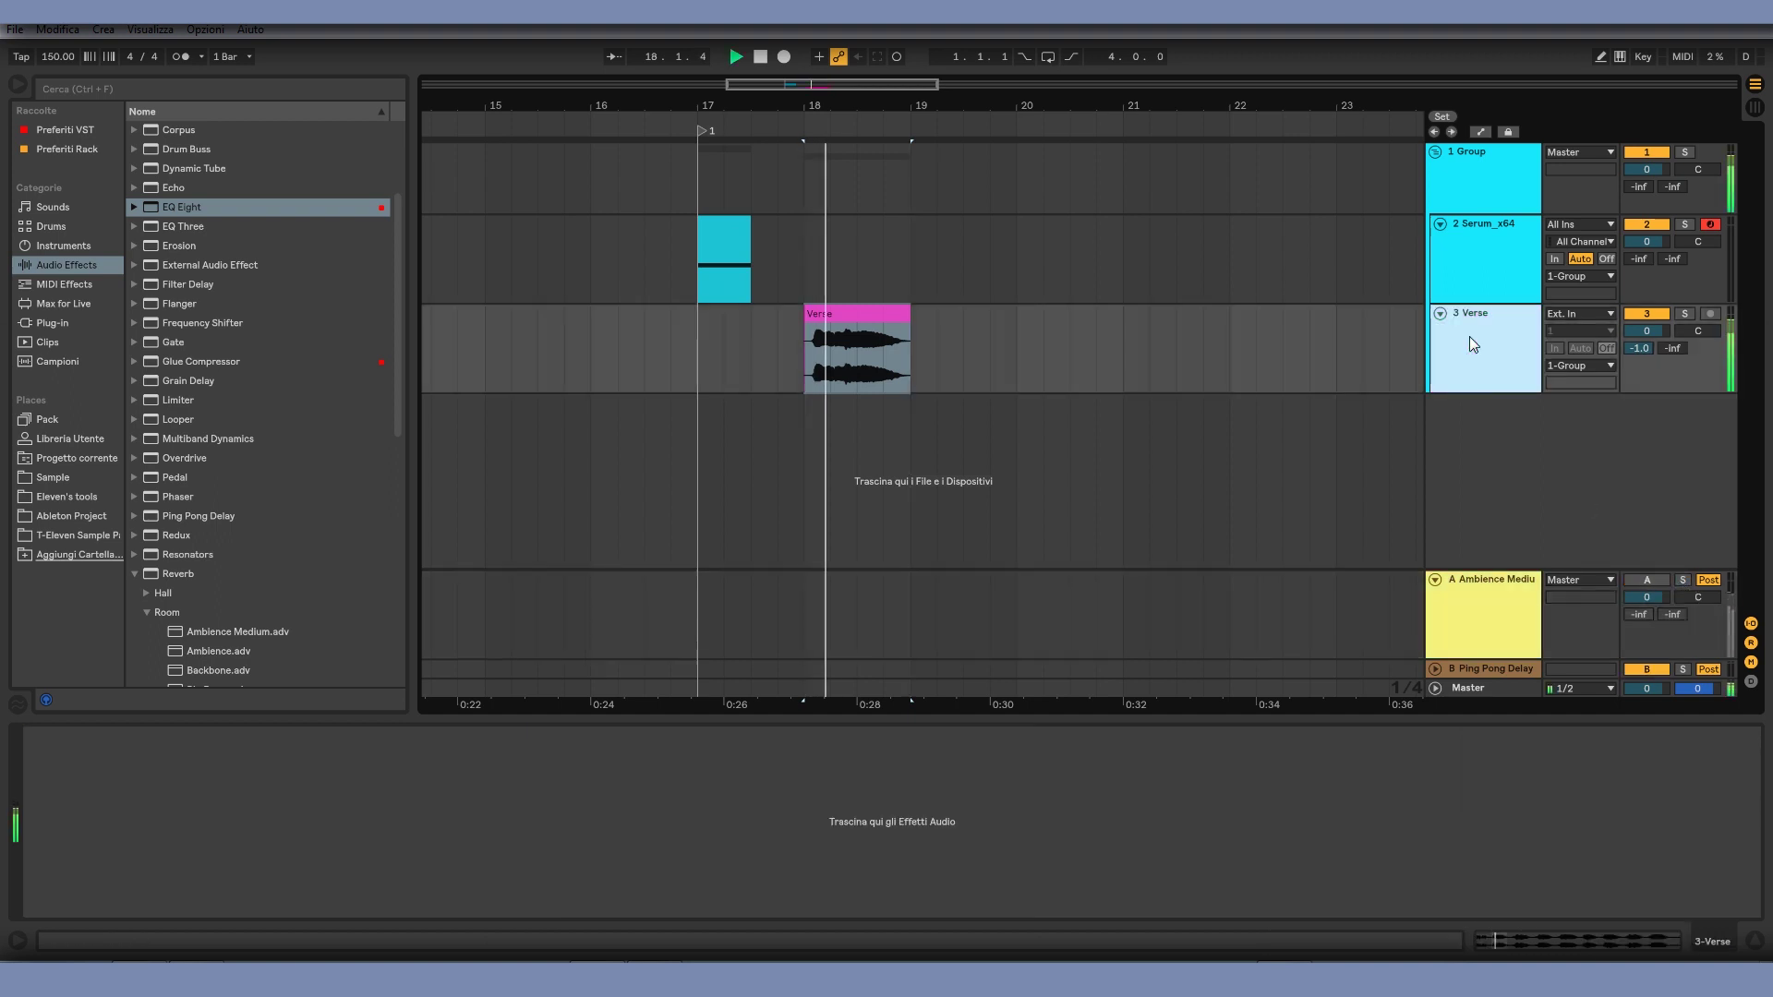
left_click(1632, 578)
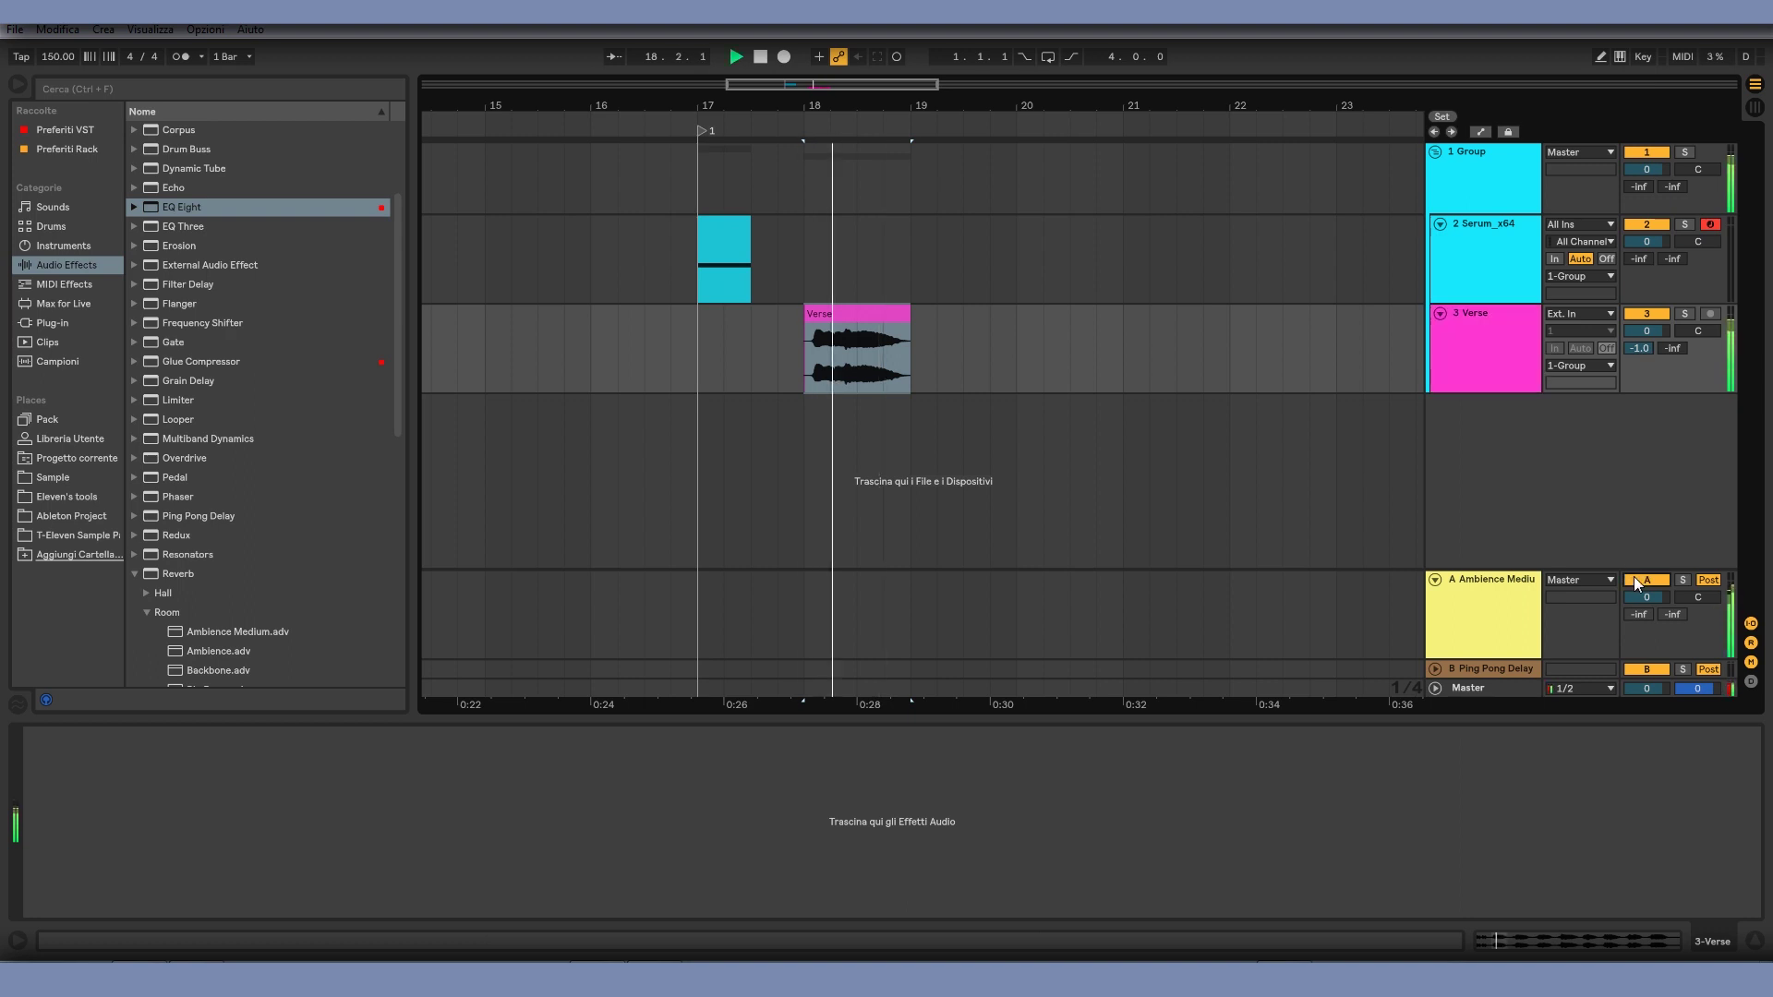
left_click(1632, 579)
left_click(1384, 591)
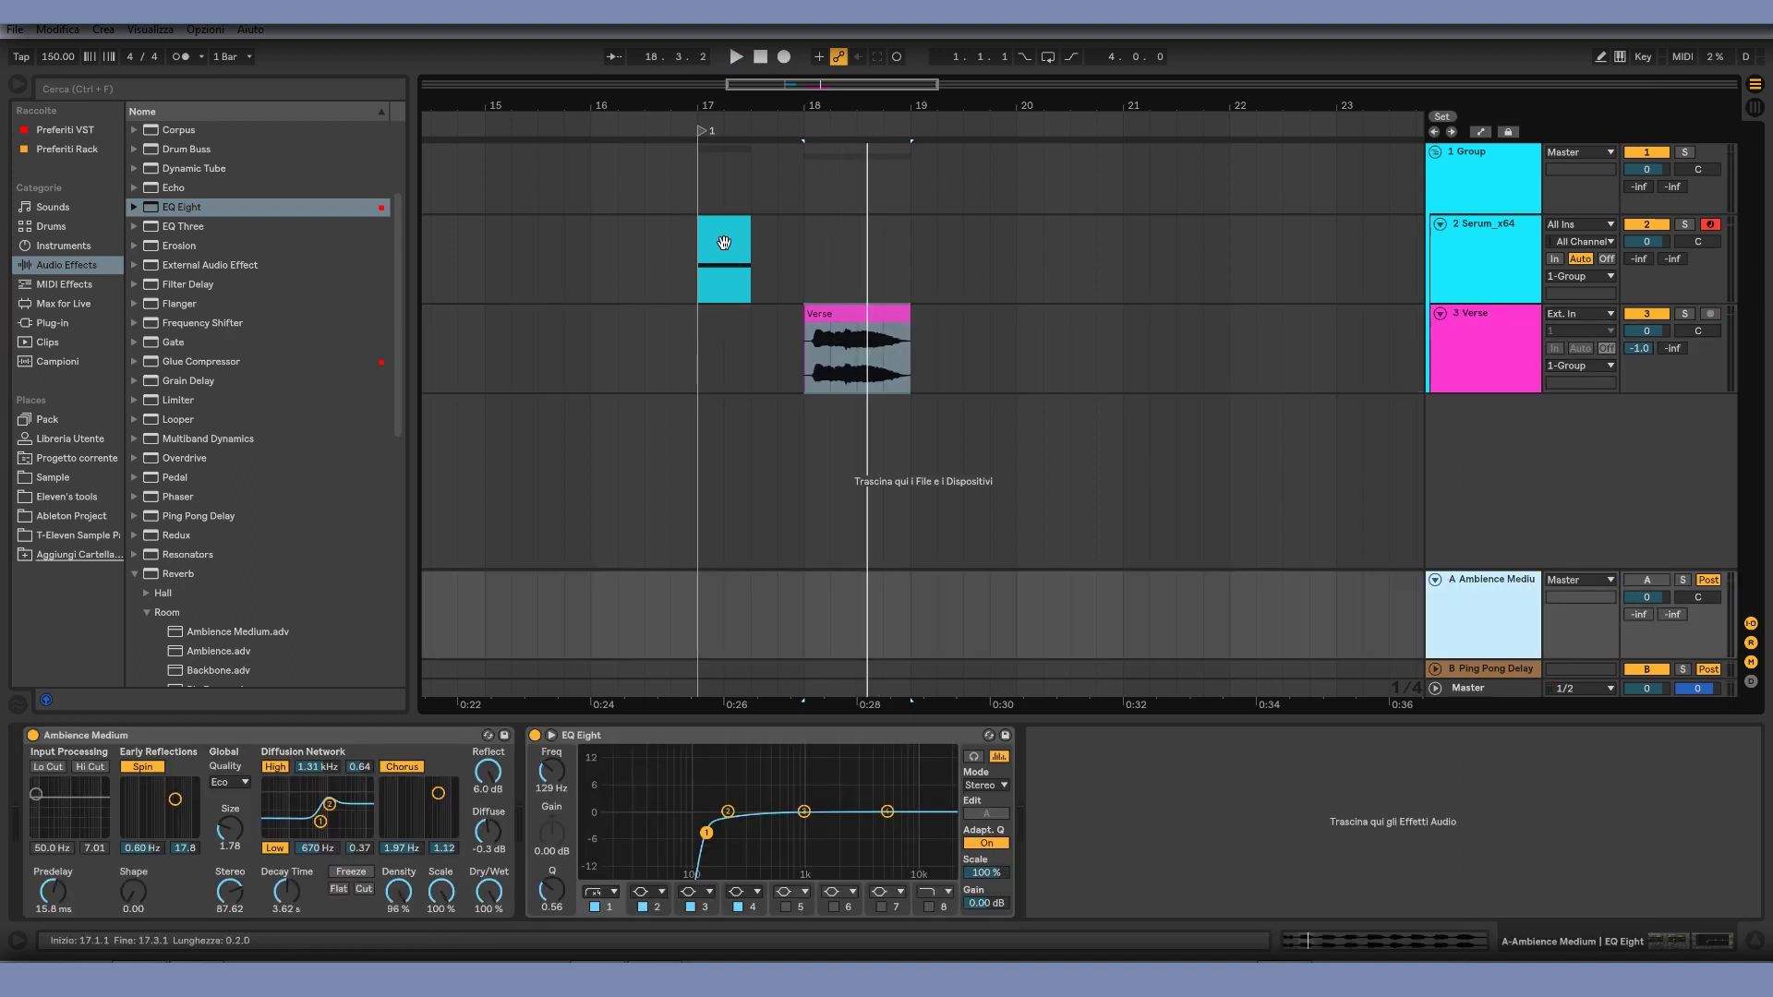
Step: Move the Serum clip to bar 18 and reduce its track's height
left_click_drag(724, 243, 830, 240)
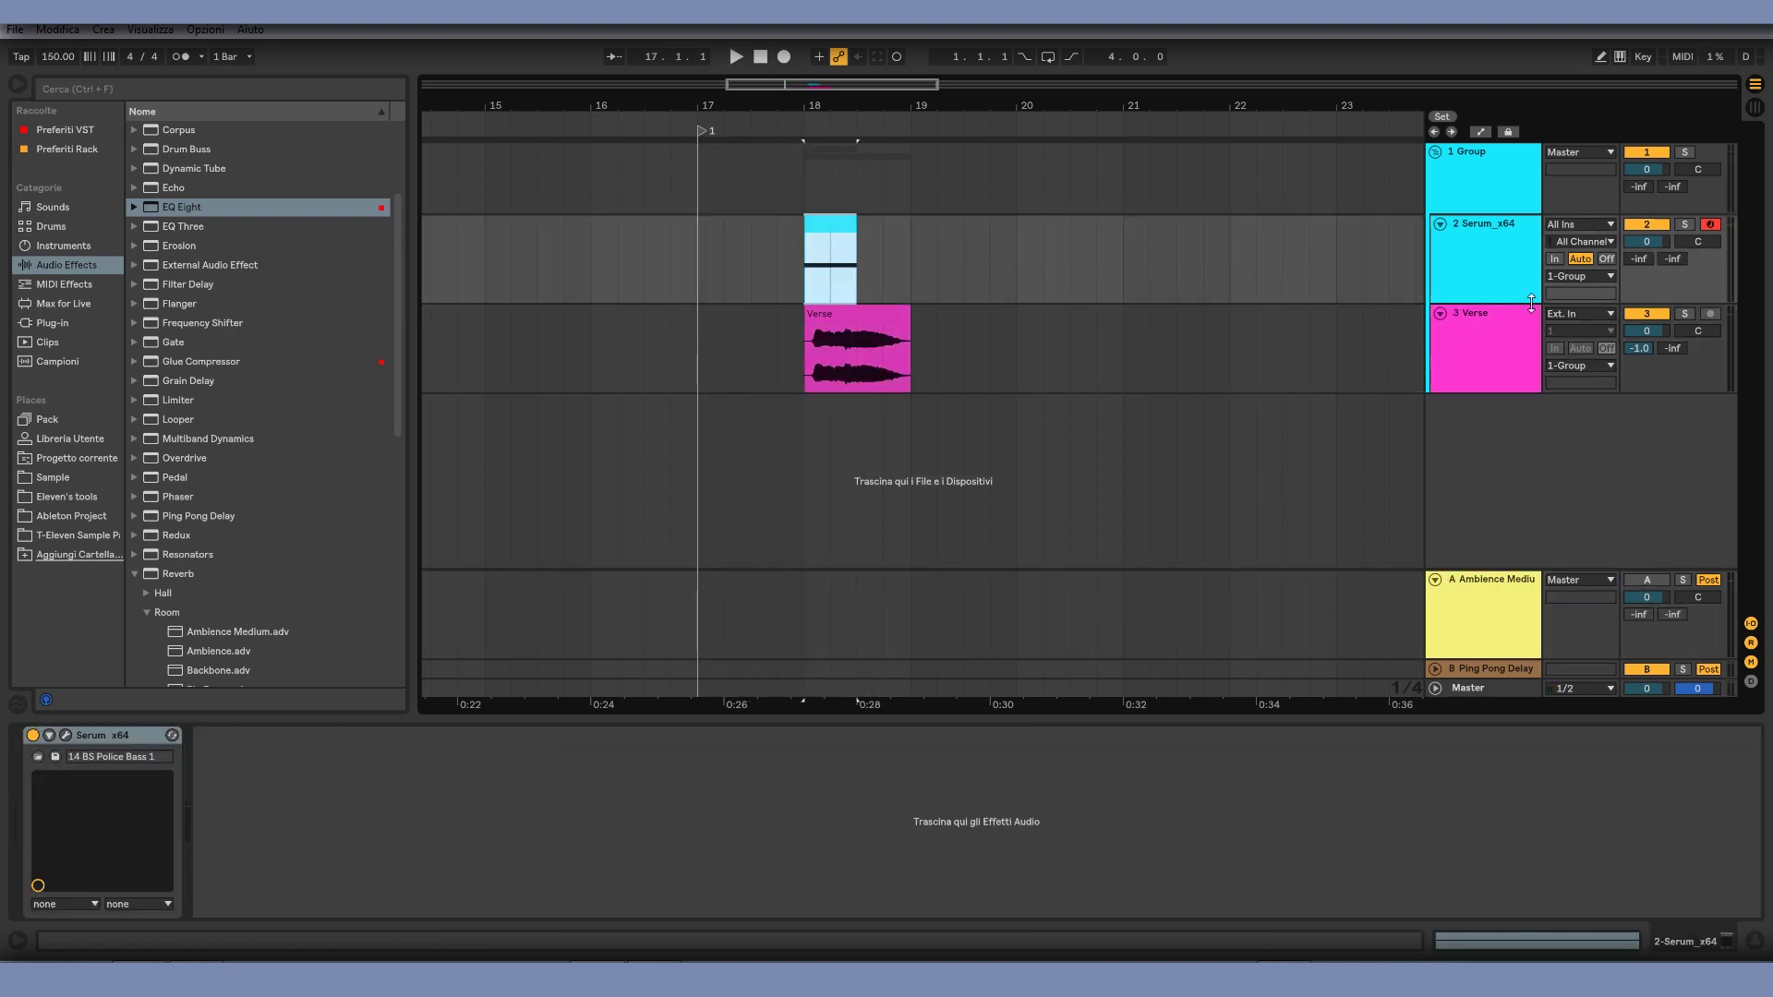
left_click_drag(1532, 302, 1531, 285)
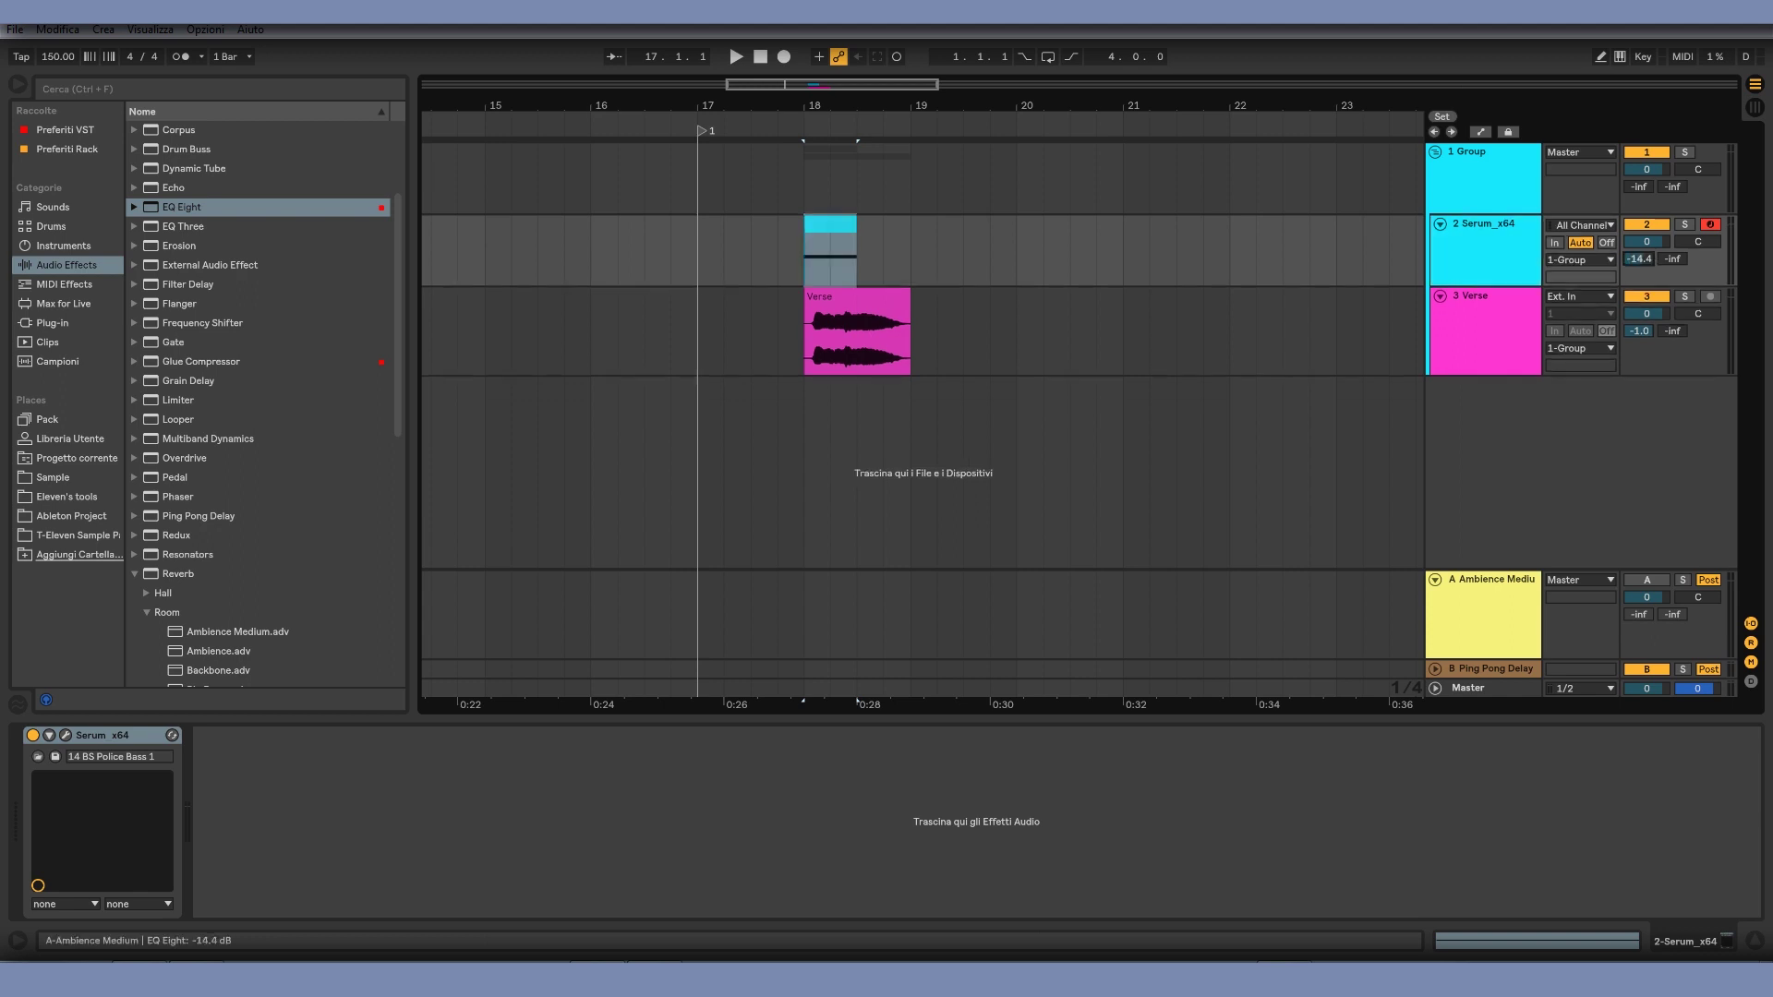
Step: Audition the Serum and Verse tracks with the Ambience Medium return and set its EQ Eight low cut to 147 Hz
left_click(1499, 318)
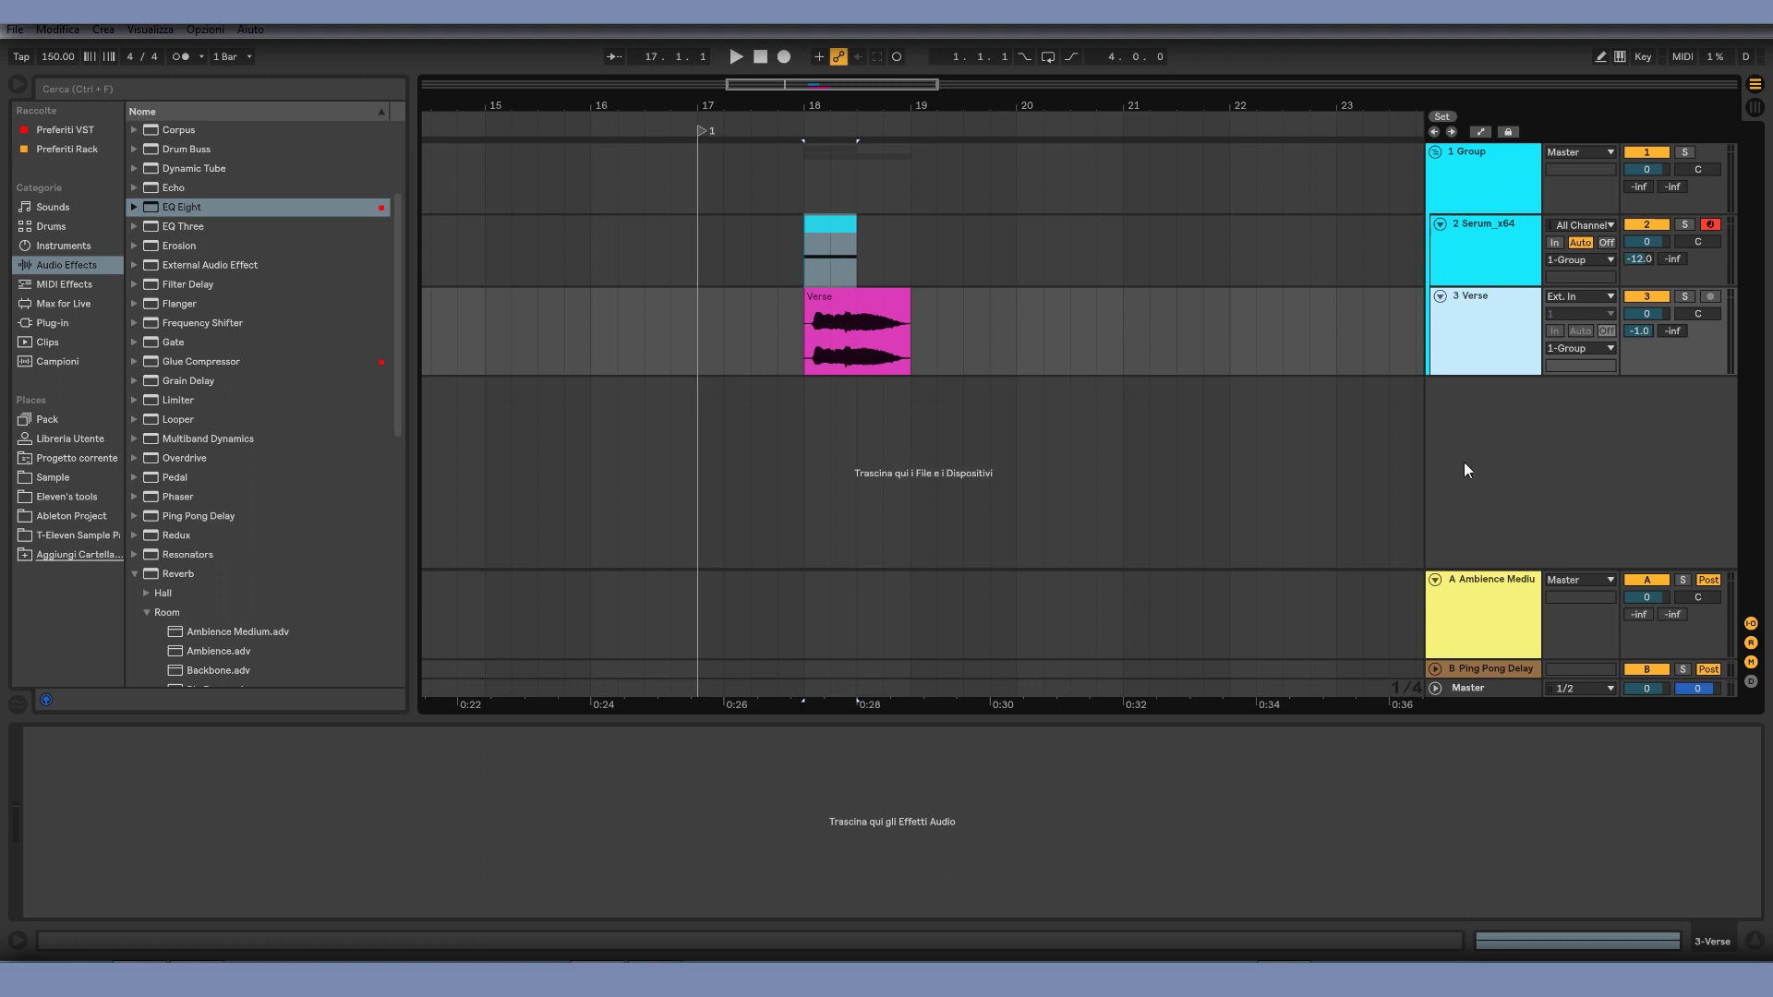
left_click(1481, 258)
left_click(1643, 575)
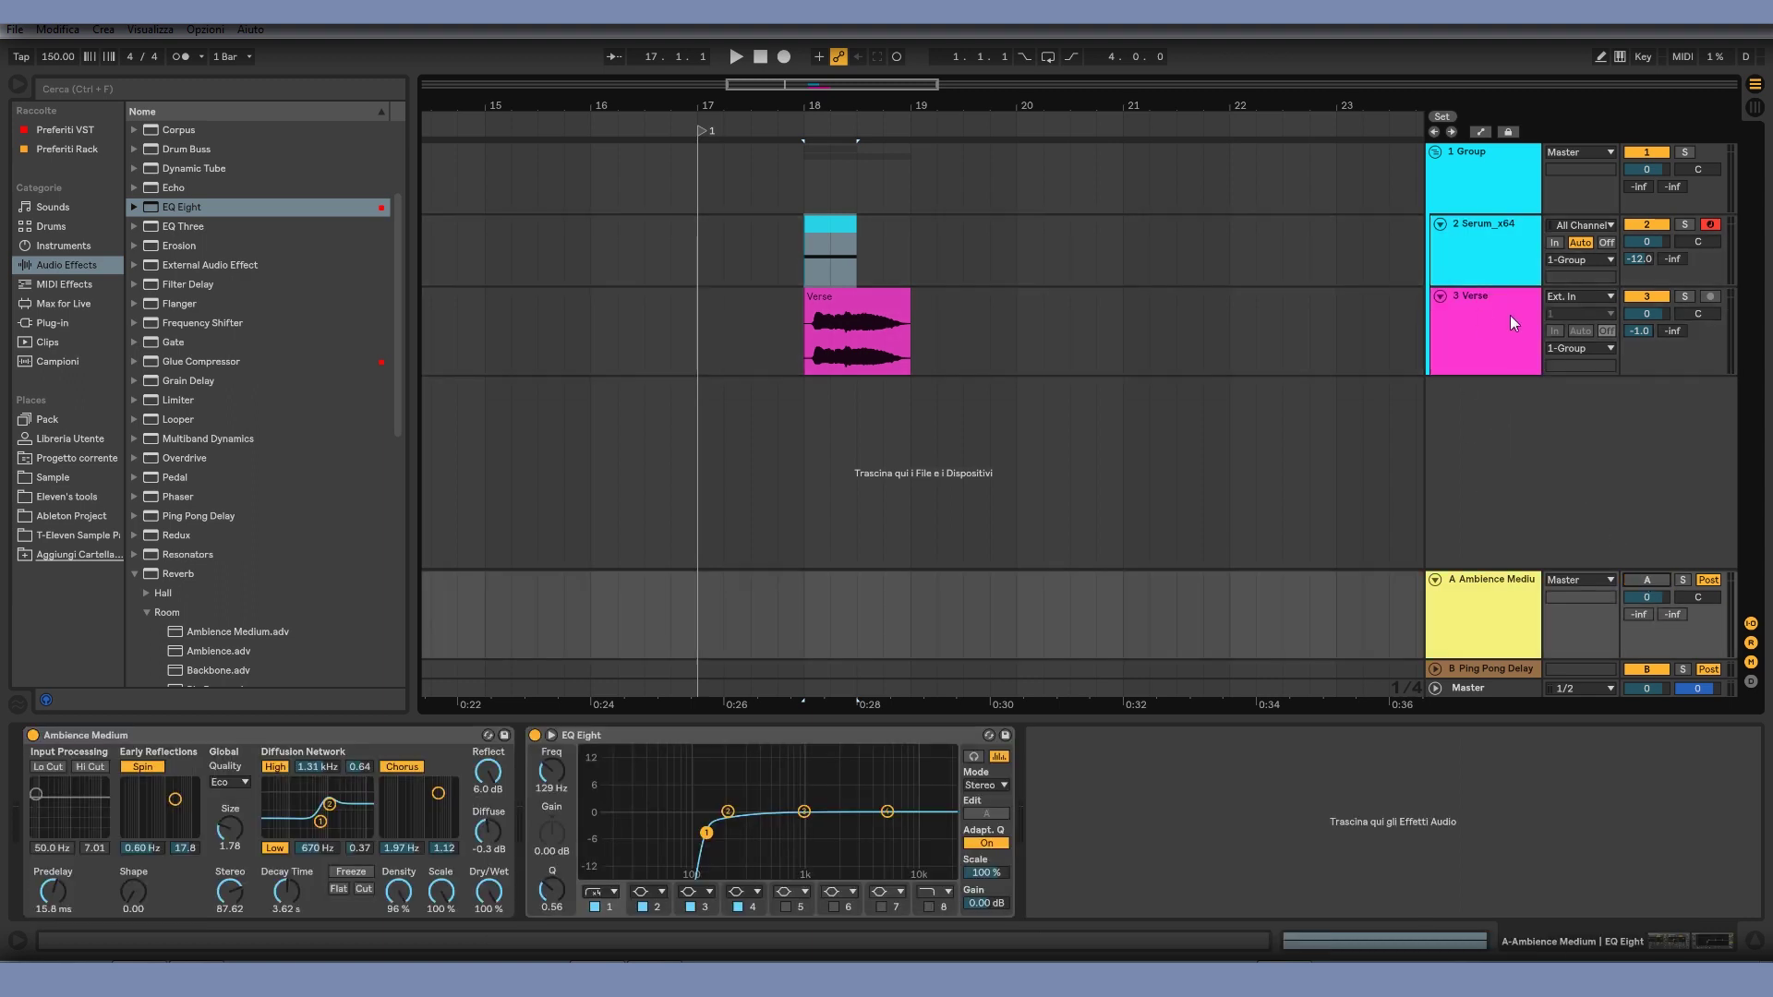
key("space")
left_click(1467, 617)
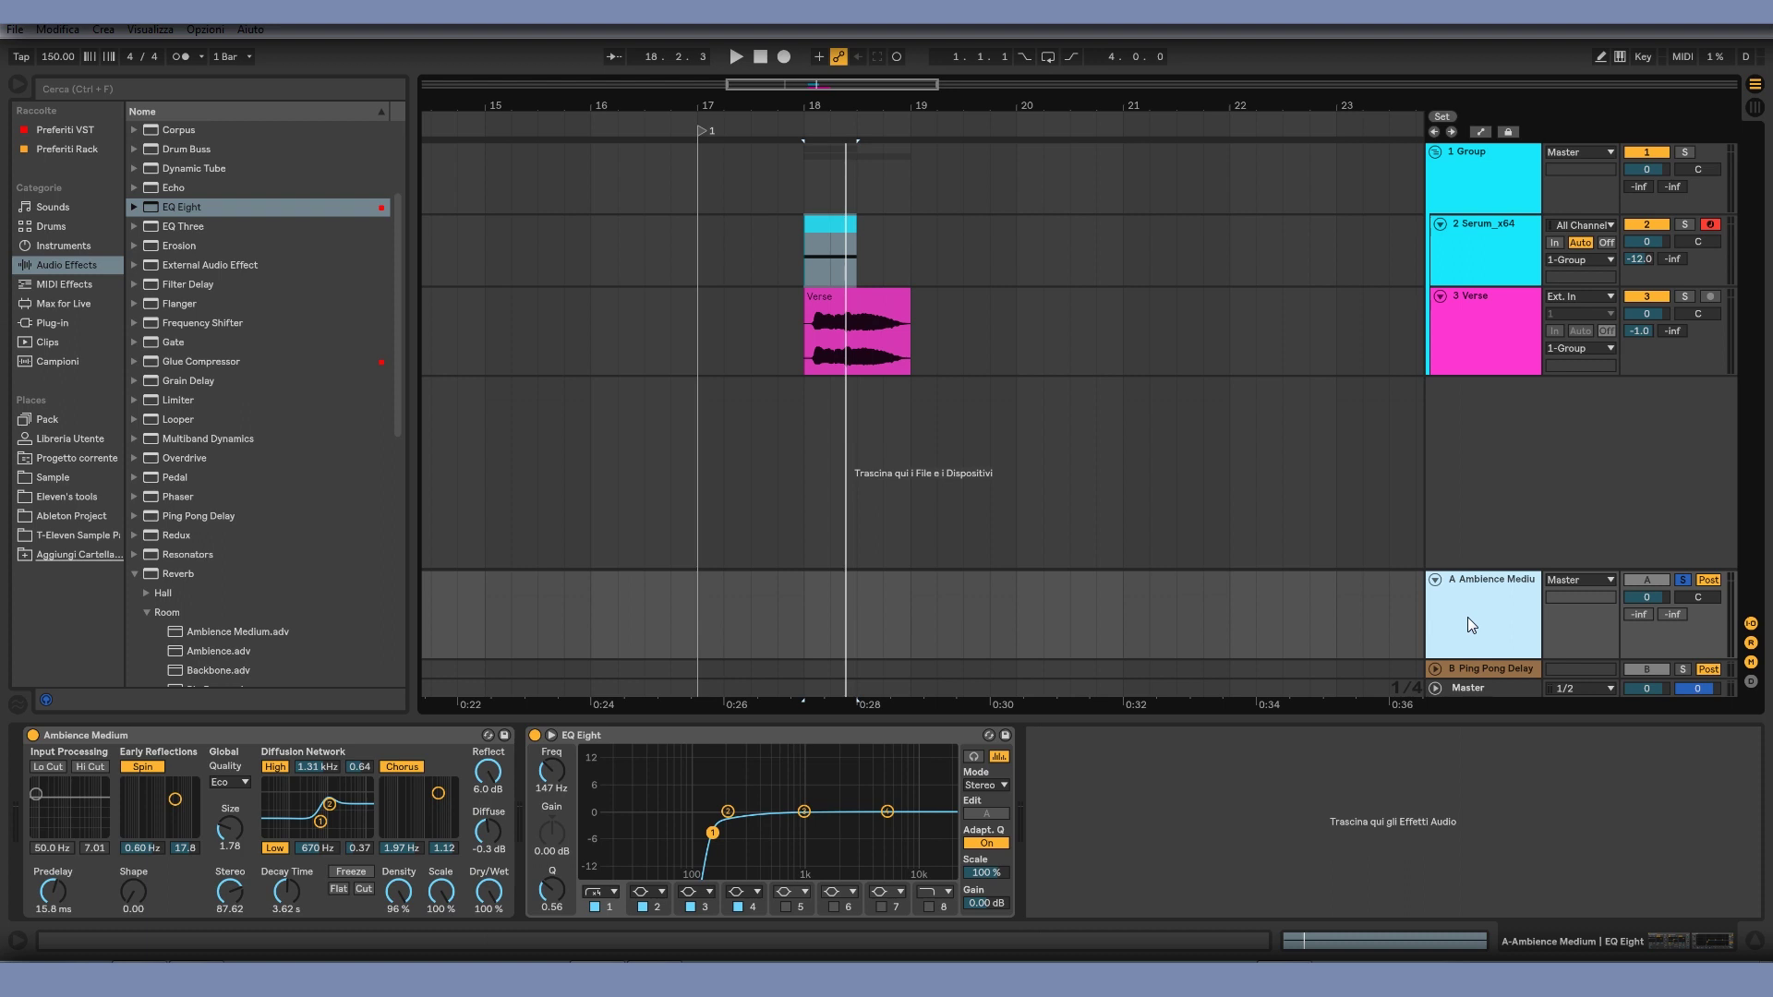
Step: Set the Verse track's sends to -8 dB for Ambience Medium and -18.7 dB for Ping Pong Delay
left_click(1451, 352)
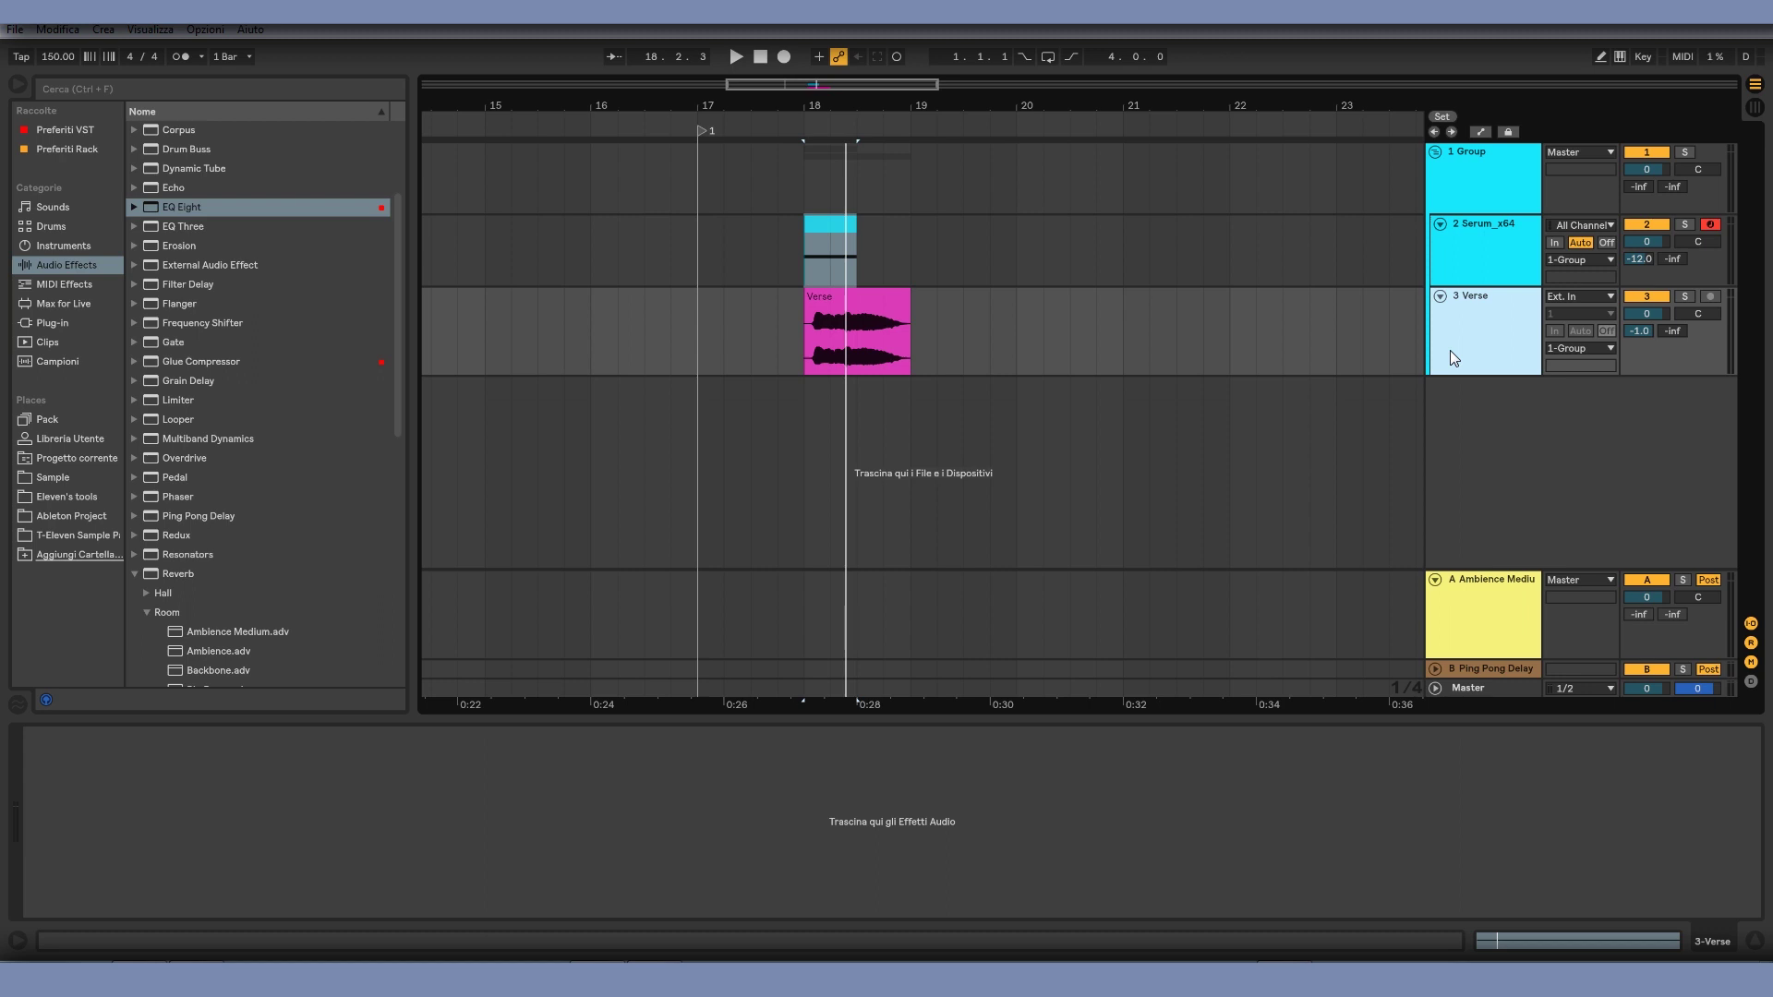
key("ctrl+z")
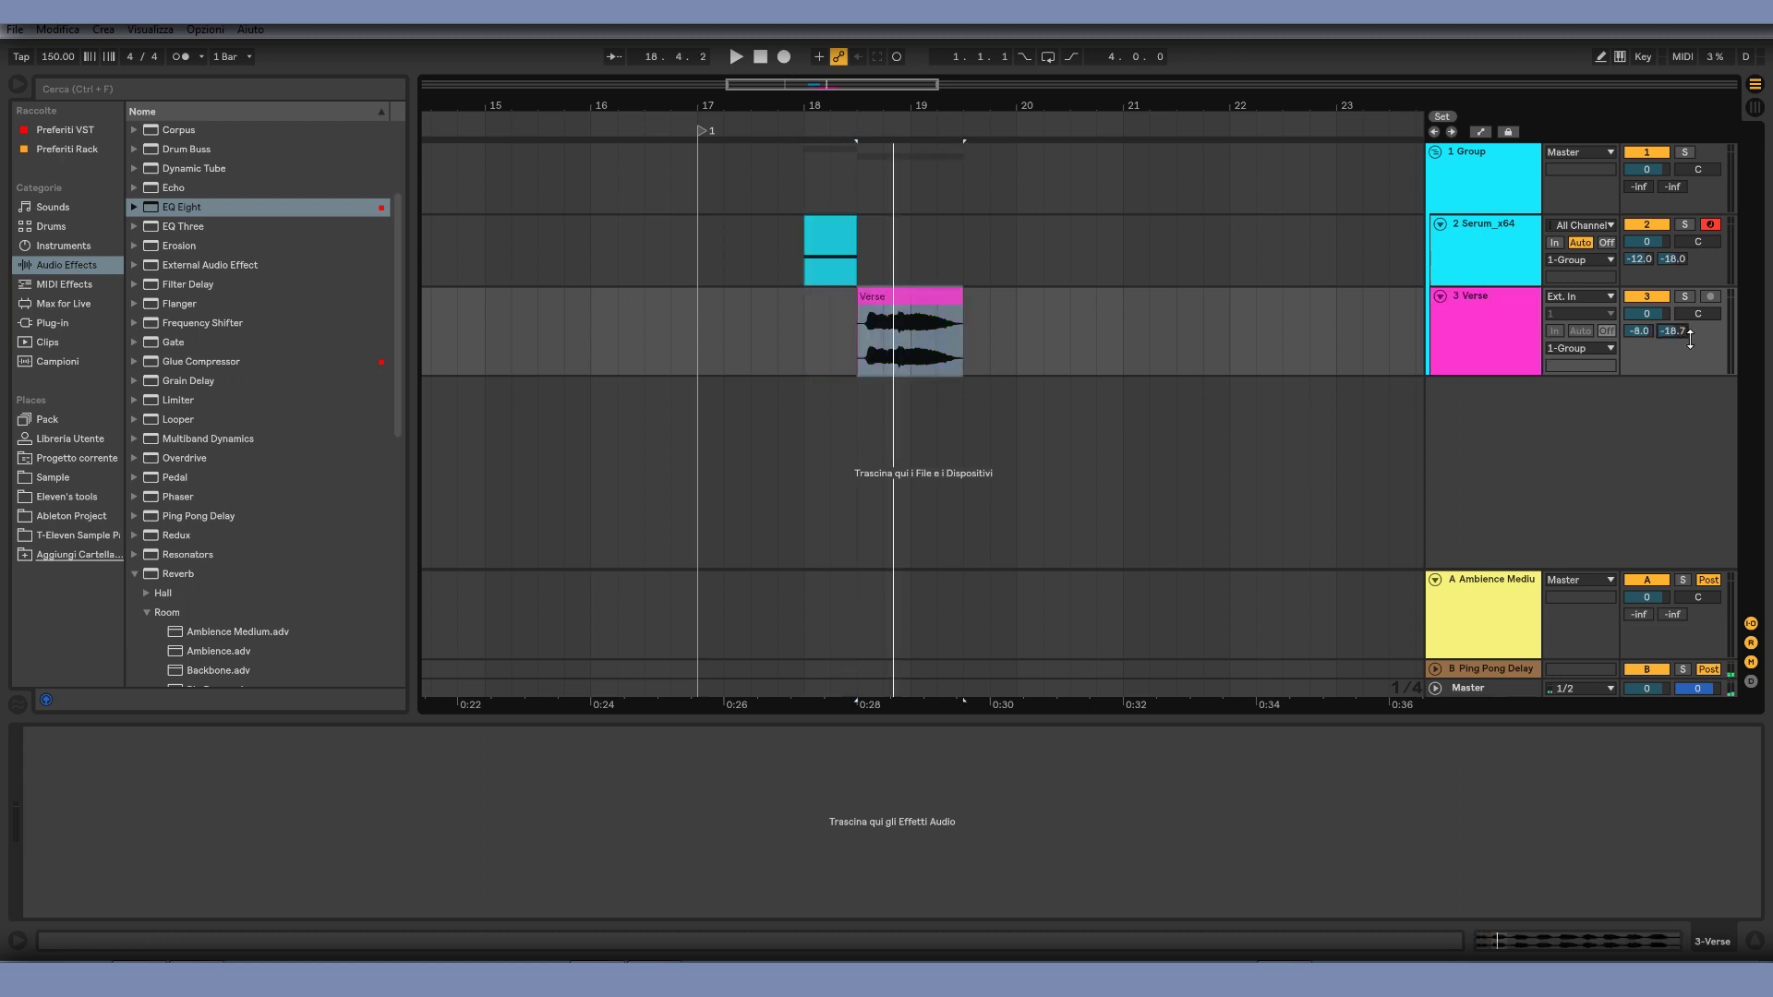
Step: Show the automation of the Verse track's Ping Pong Delay send in a new lane and try shaping its envelope
right_click(1682, 337)
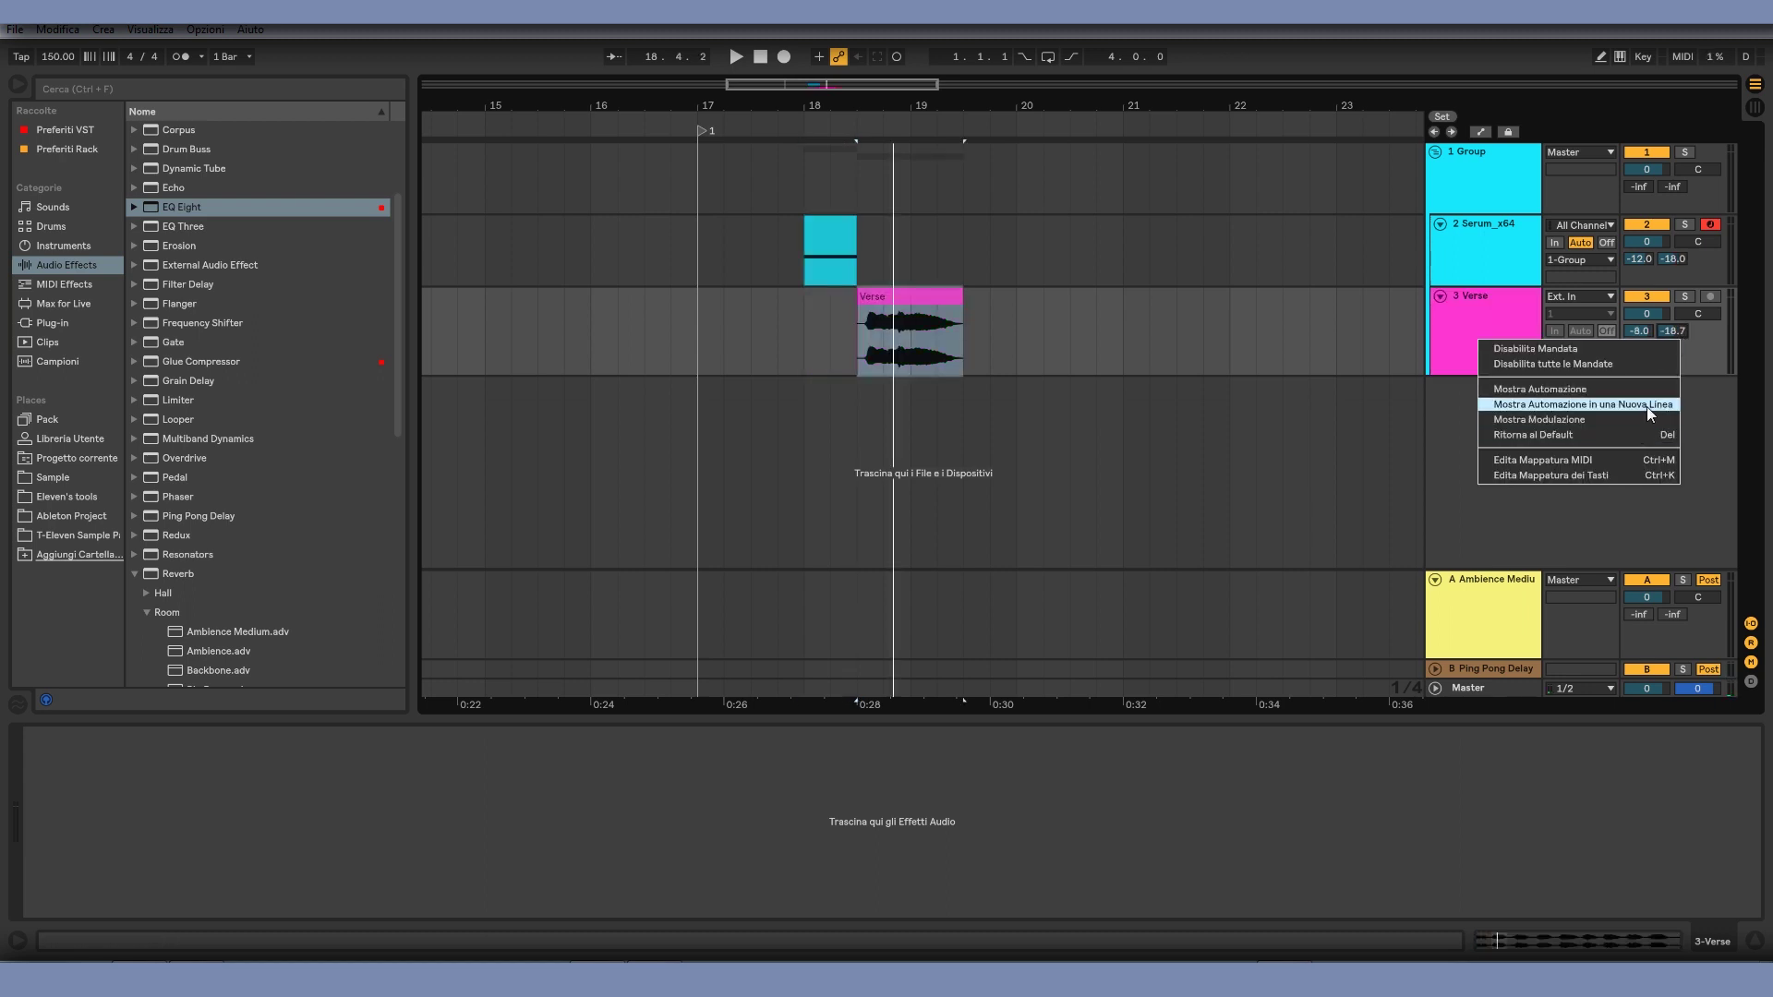
left_click(1586, 406)
mouse_move(944, 404)
left_mouse_down()
mouse_move(990, 379)
mouse_move(963, 382)
left_mouse_up()
left_click(910, 384)
key("space")
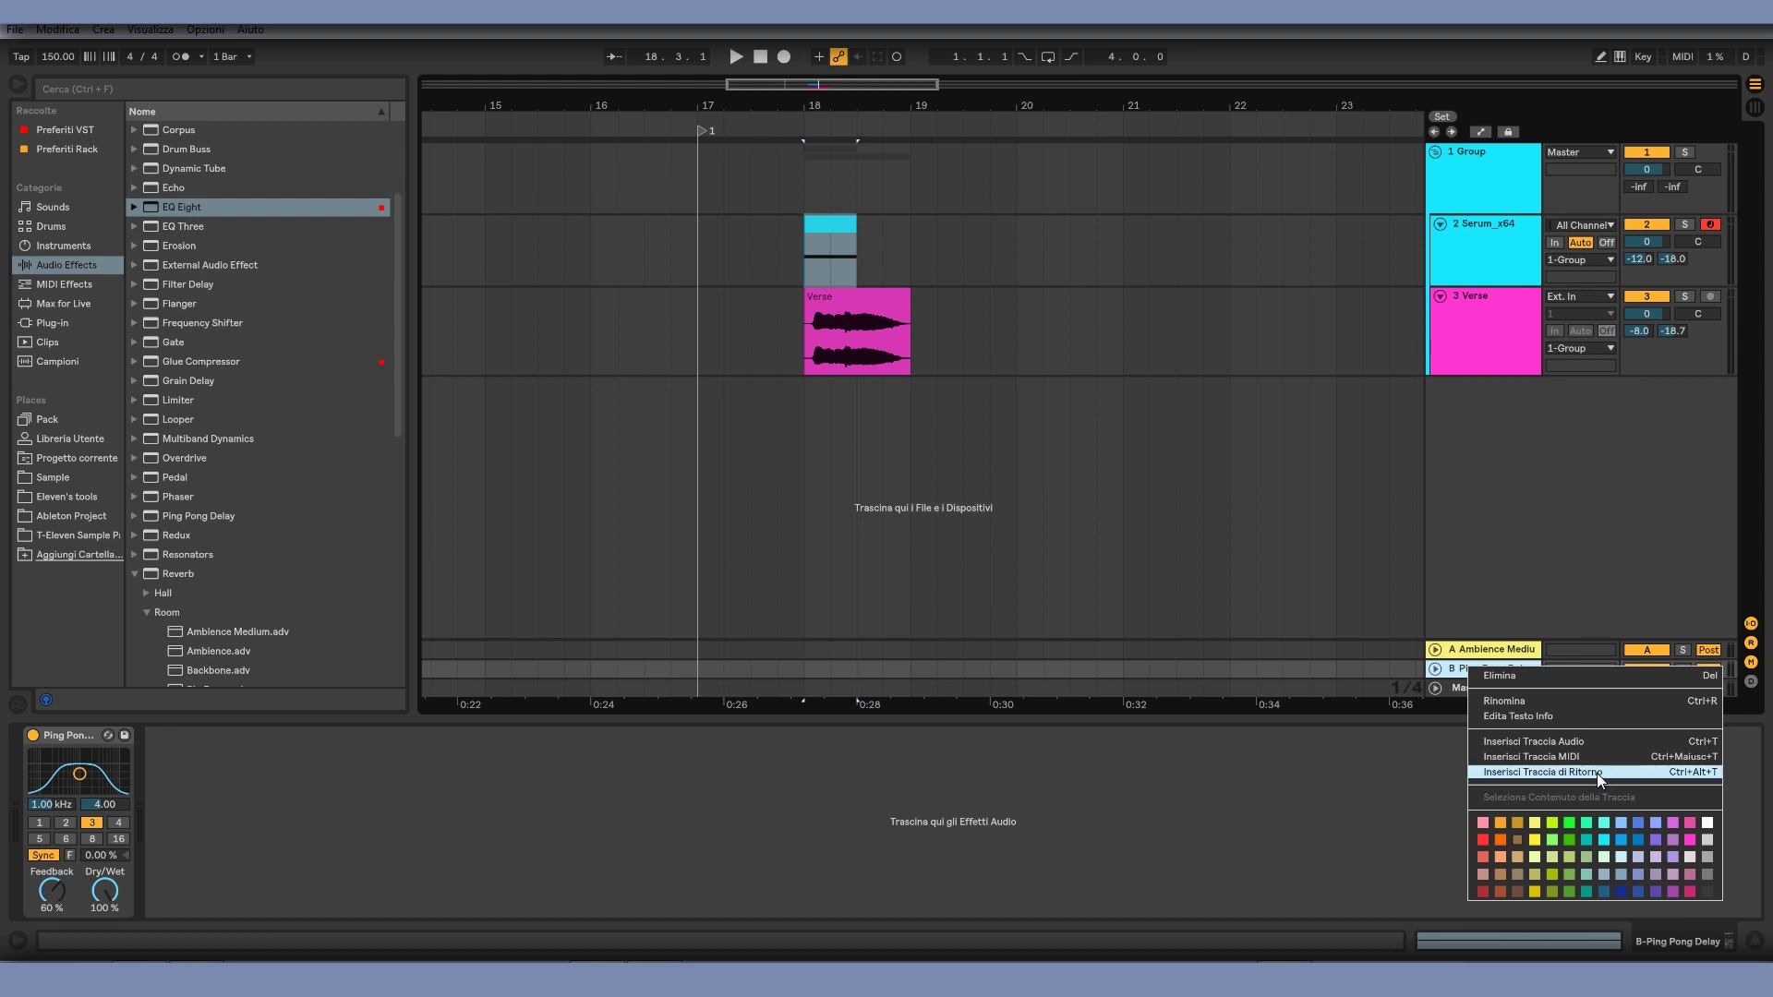
Step: Insert a new return track and load a Glue Compressor onto it
left_click(1598, 772)
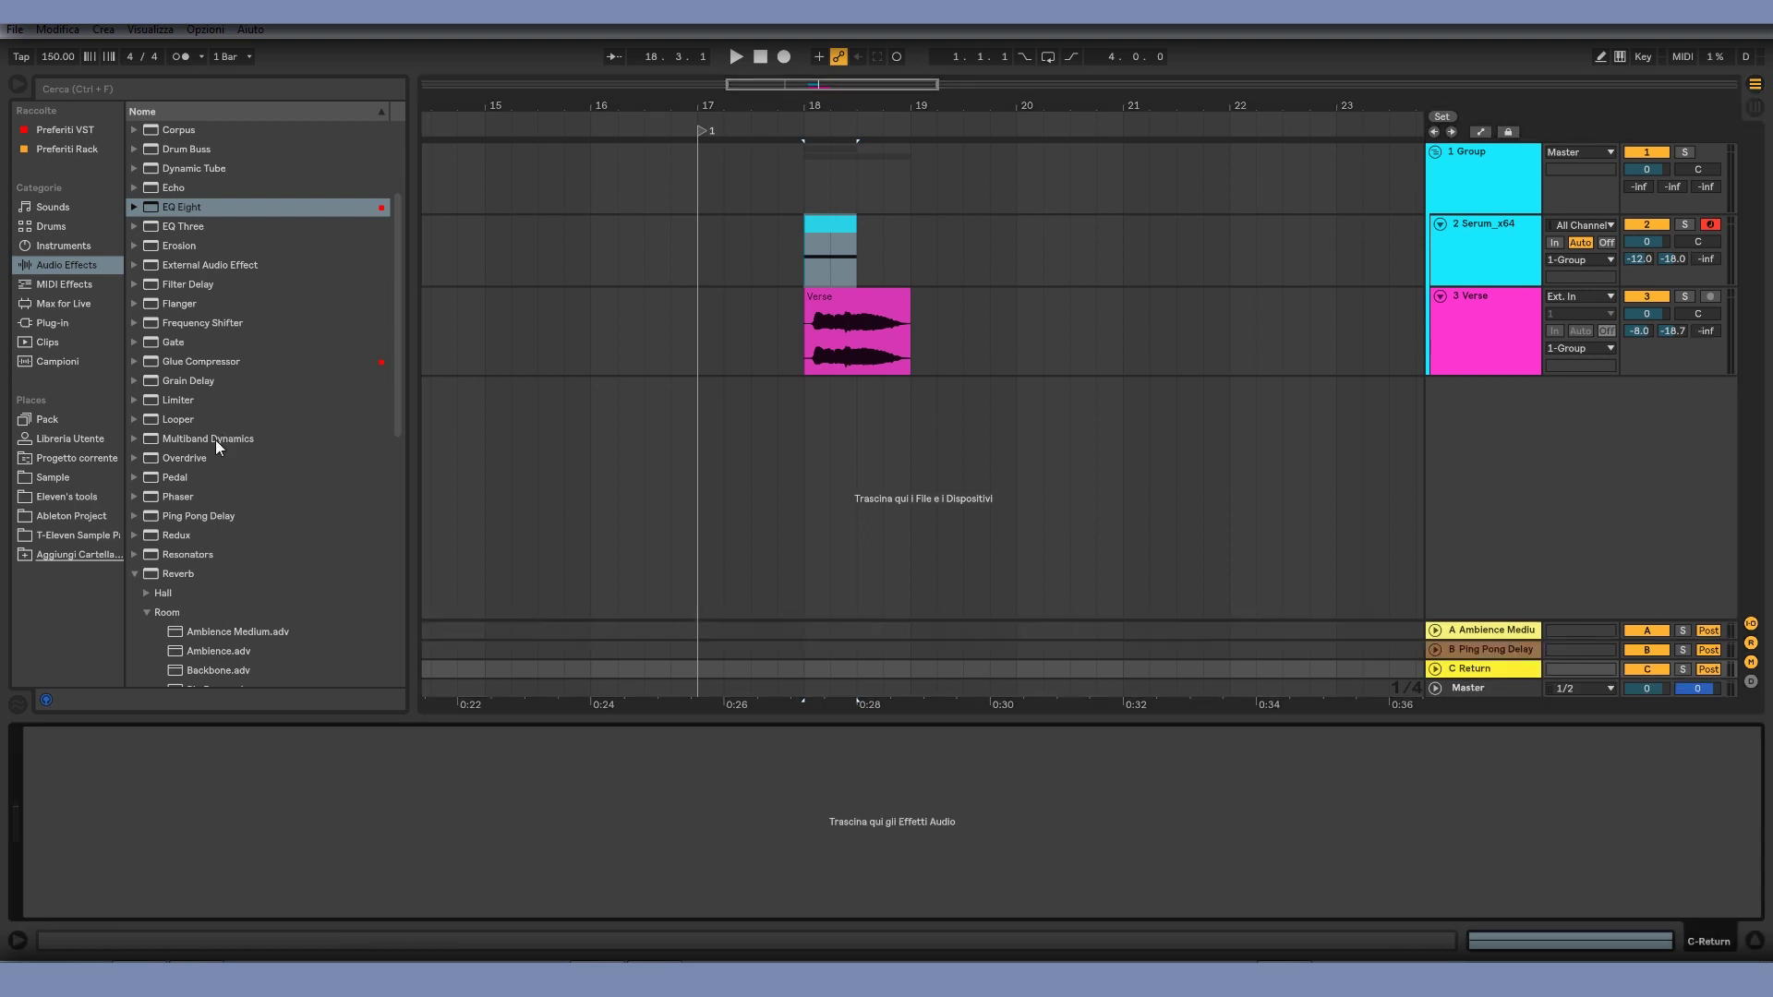
scroll(241, 347, "up", 3)
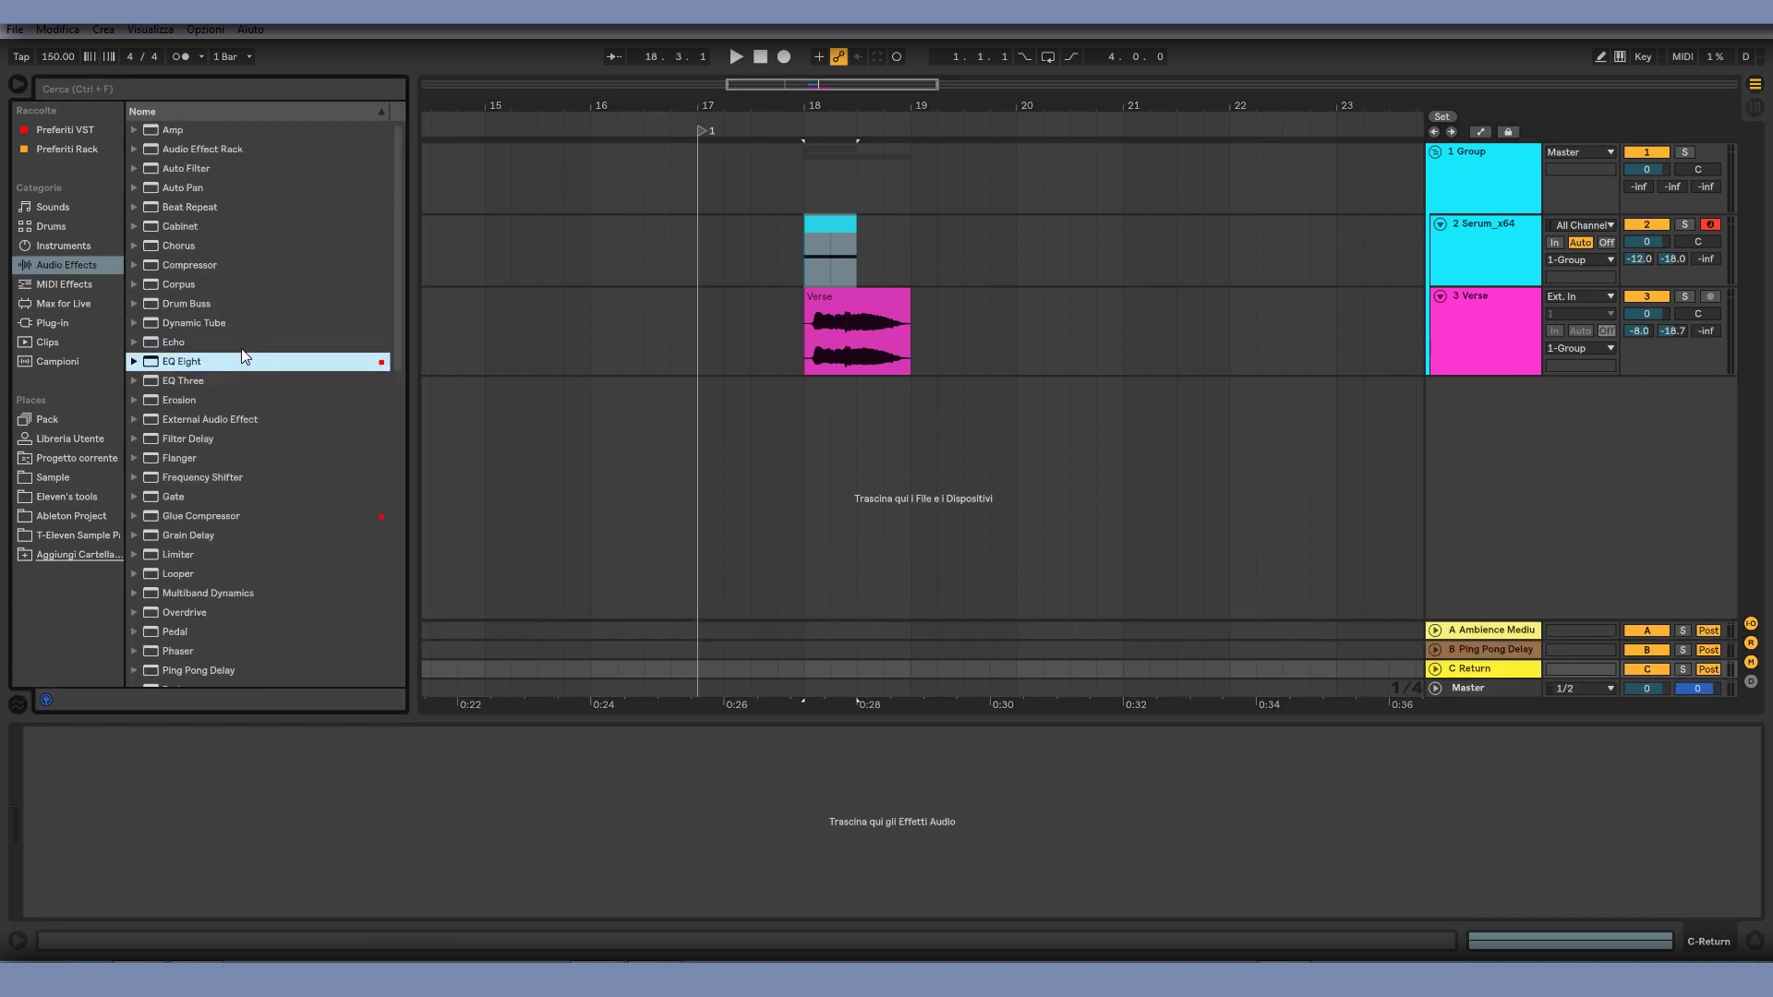
scroll(241, 348, "down", 3)
double_click(241, 361)
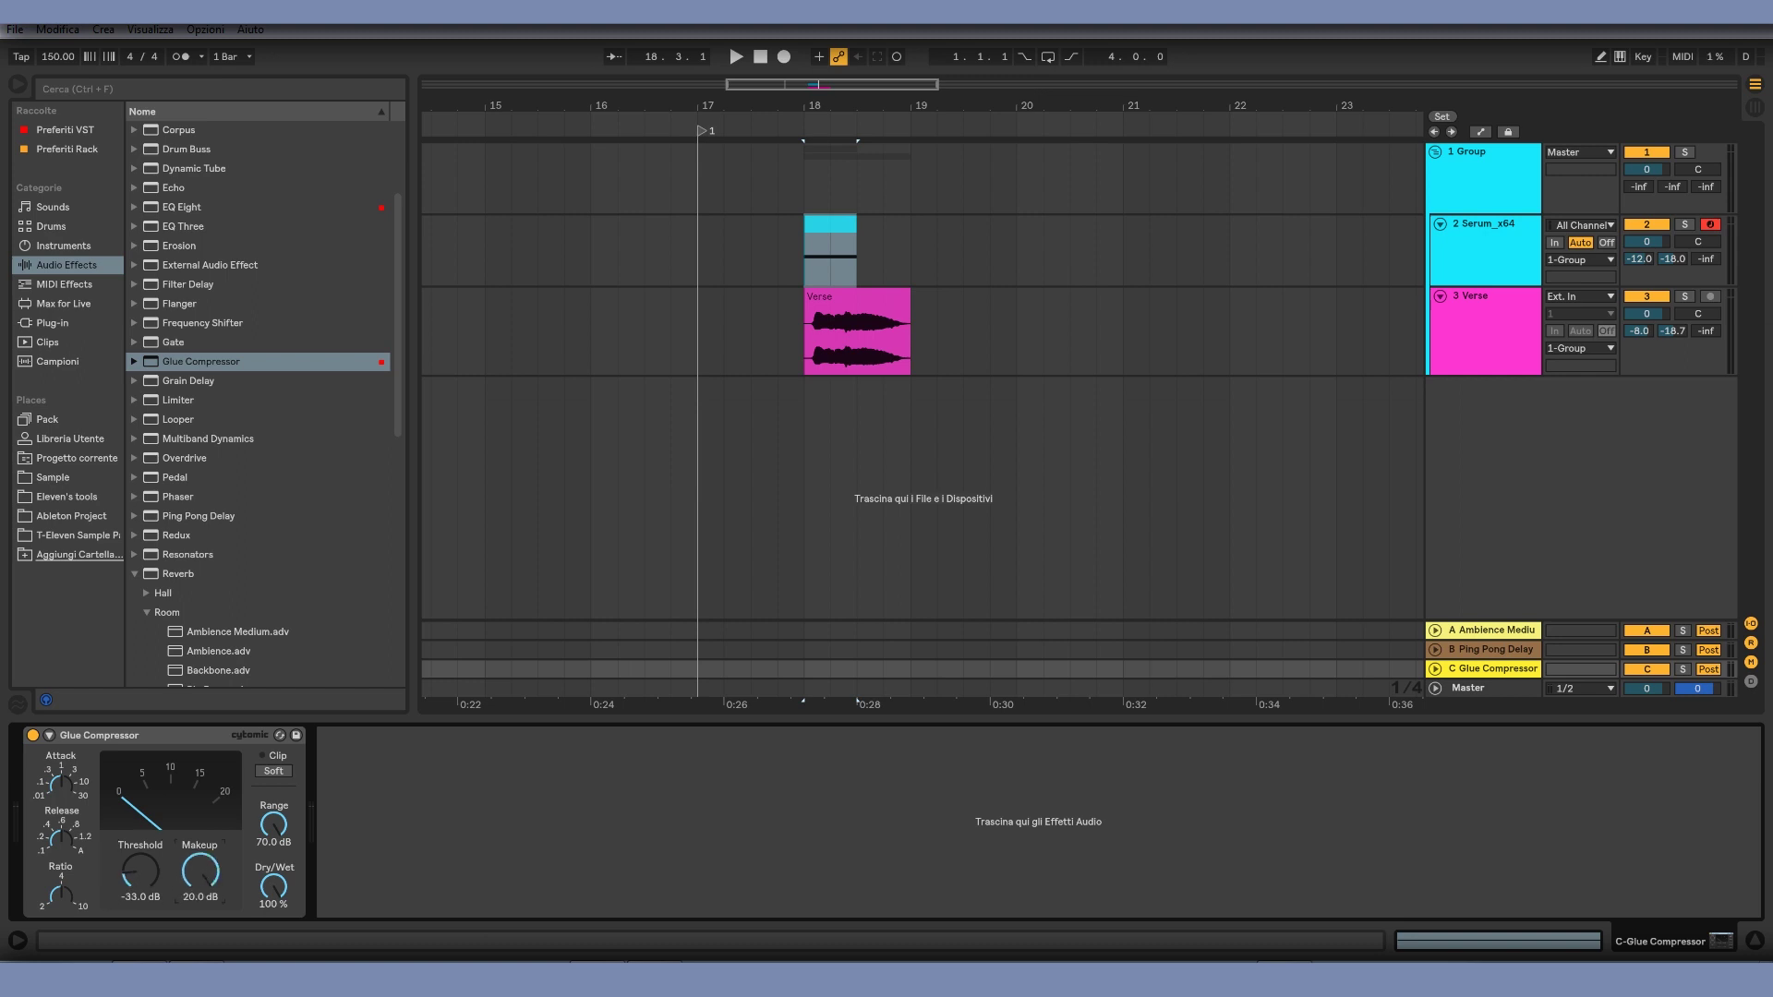
Step: Solo the Serum track and play it with its Glue Compressor send at -5 dB and its other two sends at -inf
left_click(1684, 225)
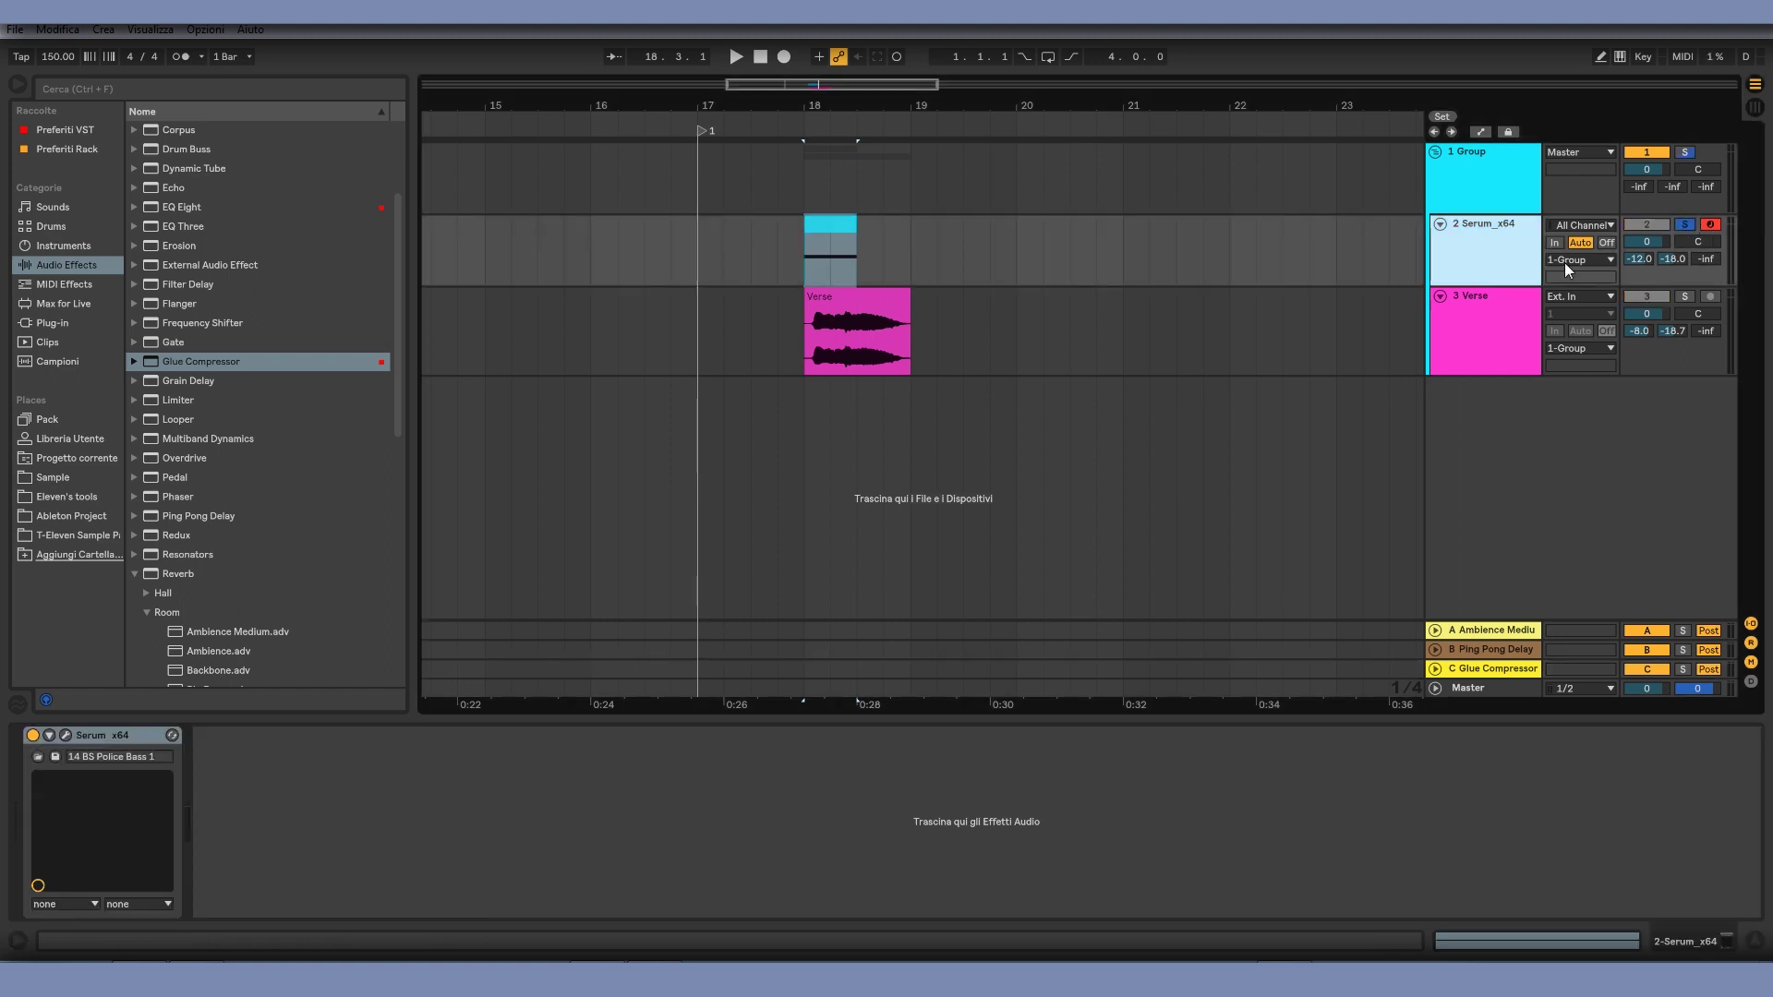
left_click_drag(1640, 259, 1710, 247)
key("space")
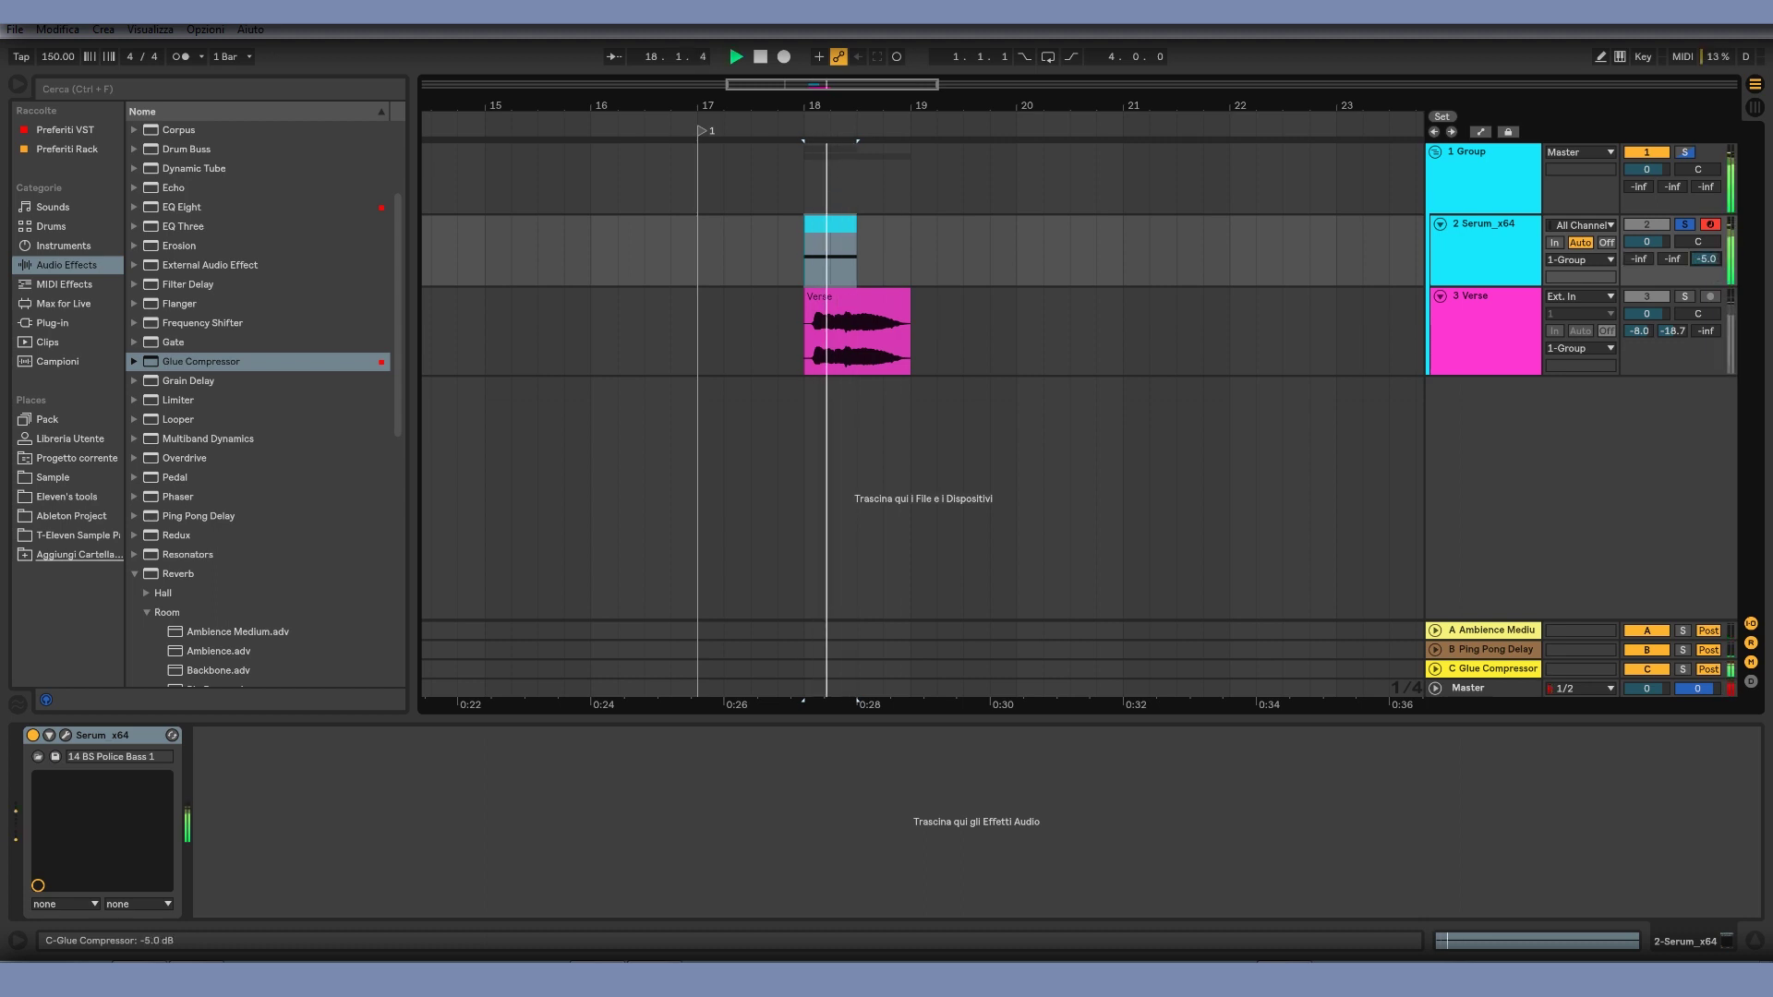
key("ctrl+z")
left_click(540, 799)
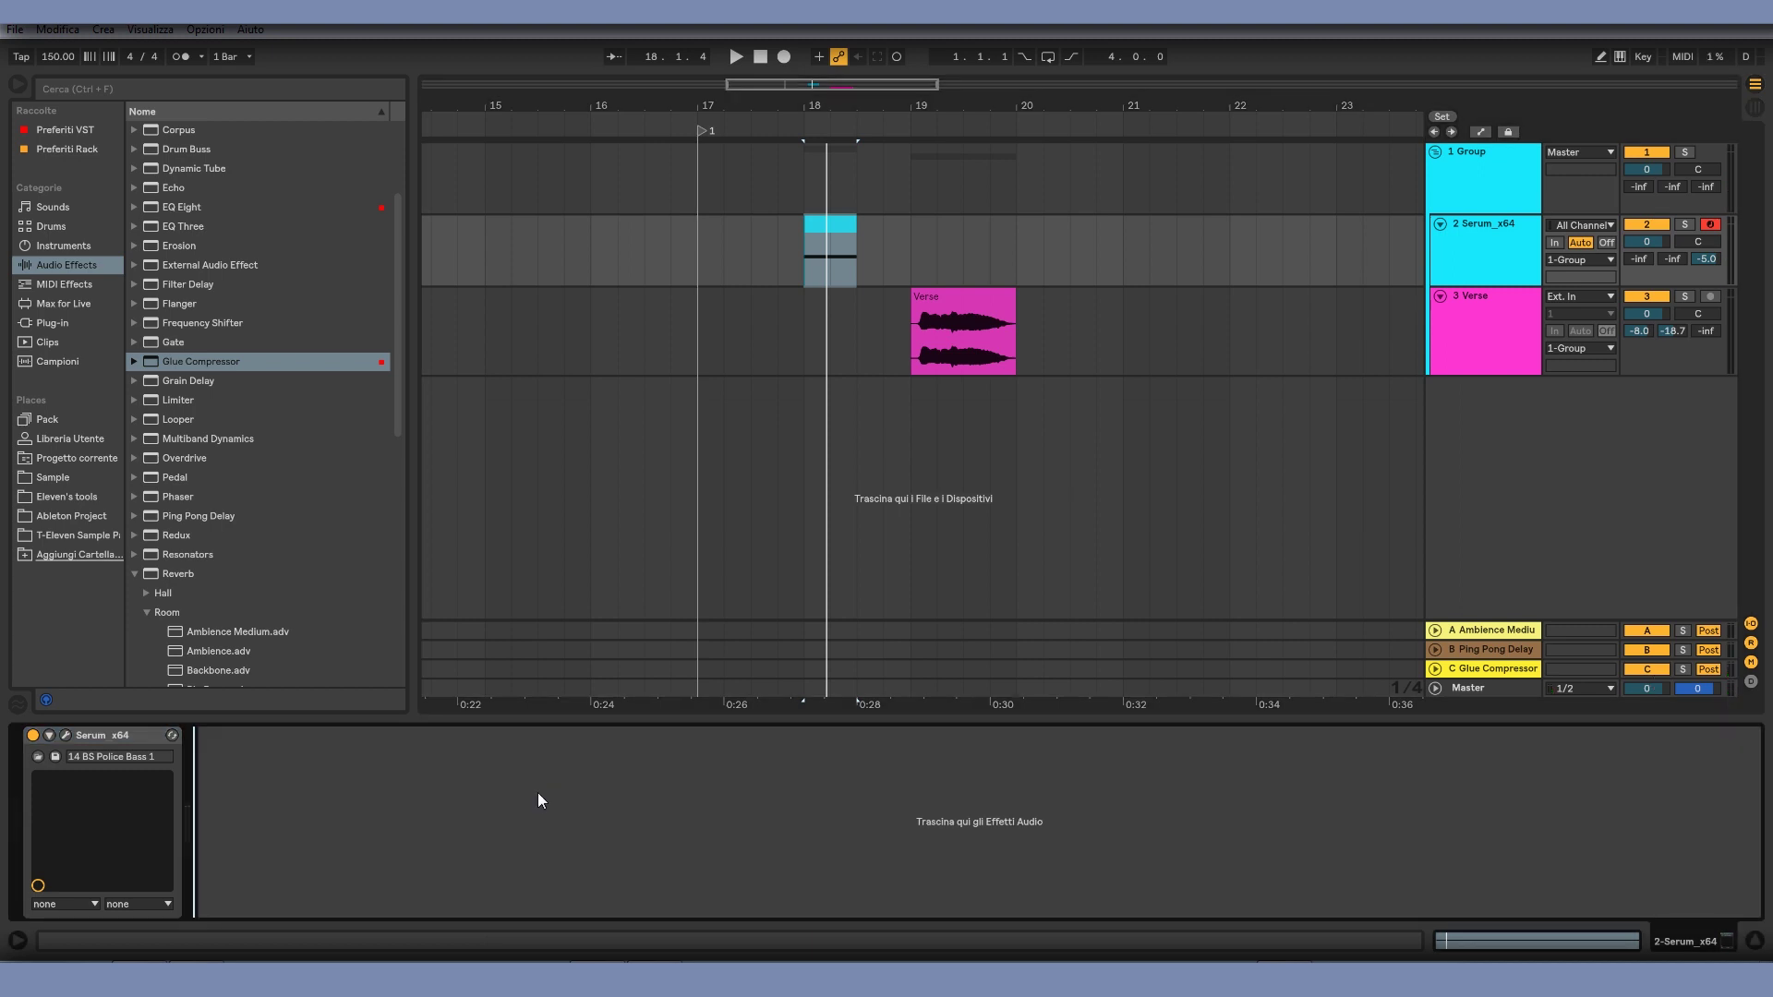
Step: Insert an audio track below the Serum track and play the Serum clip
left_click(1508, 258)
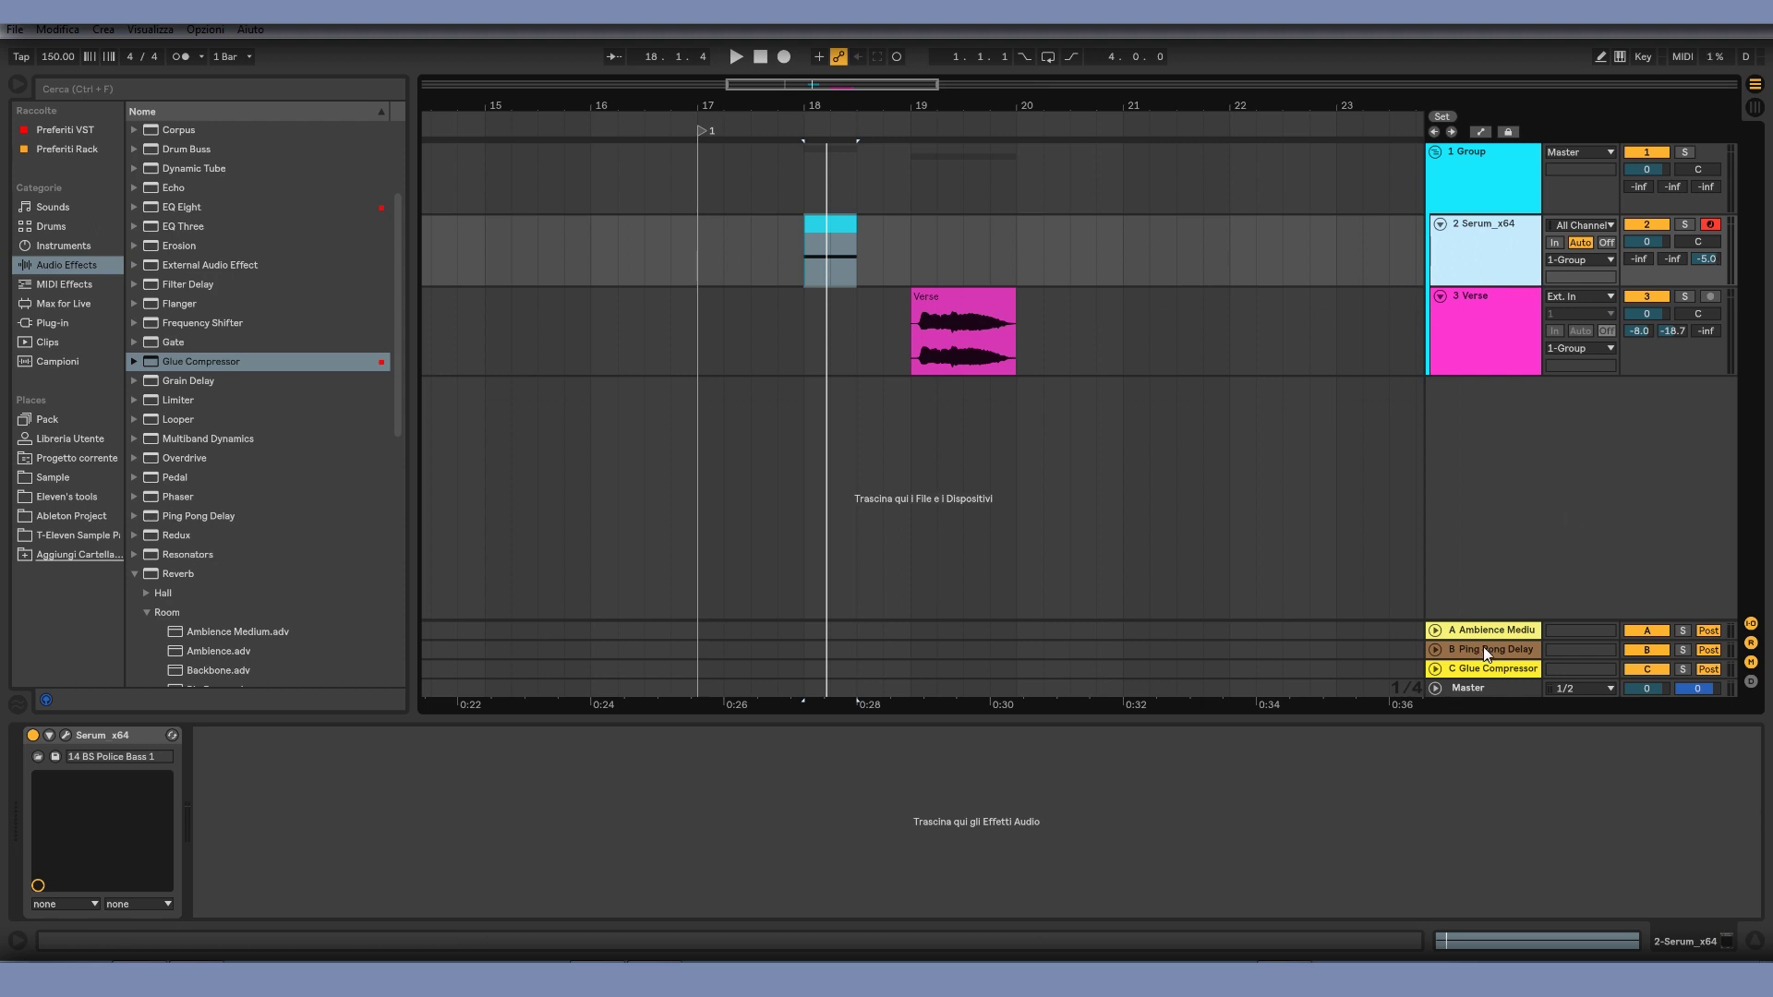
key("ctrl+alt+l")
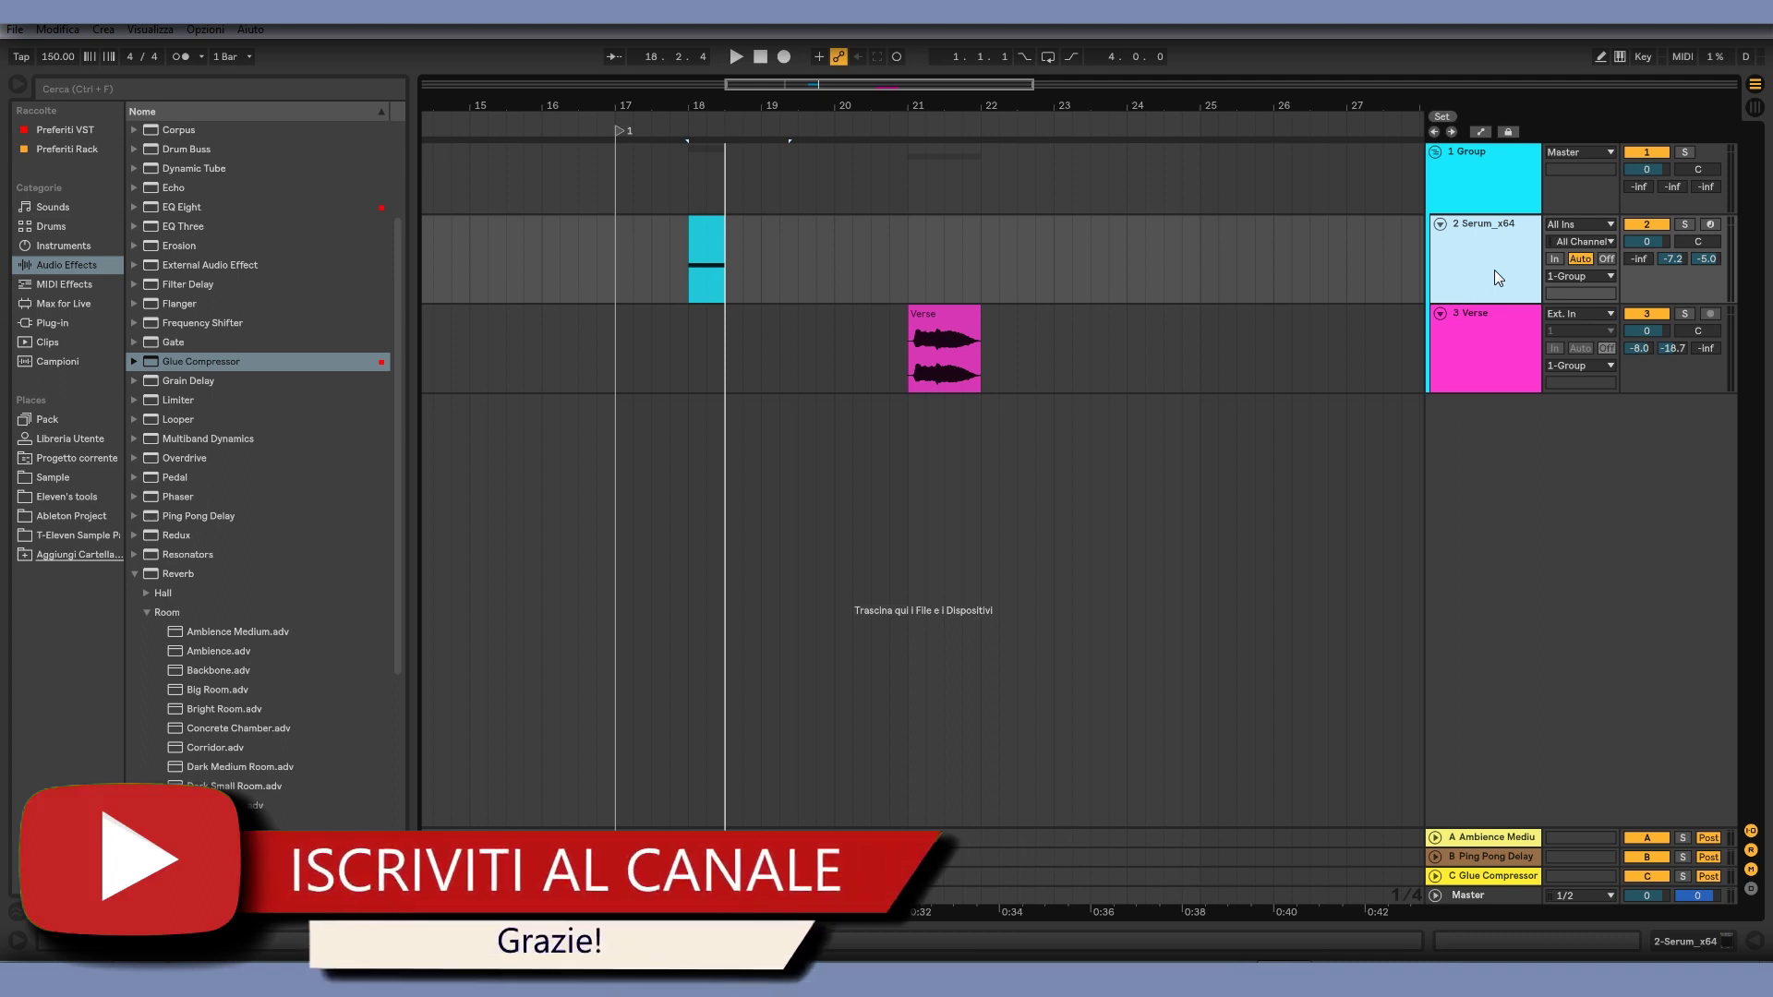
right_click(1494, 270)
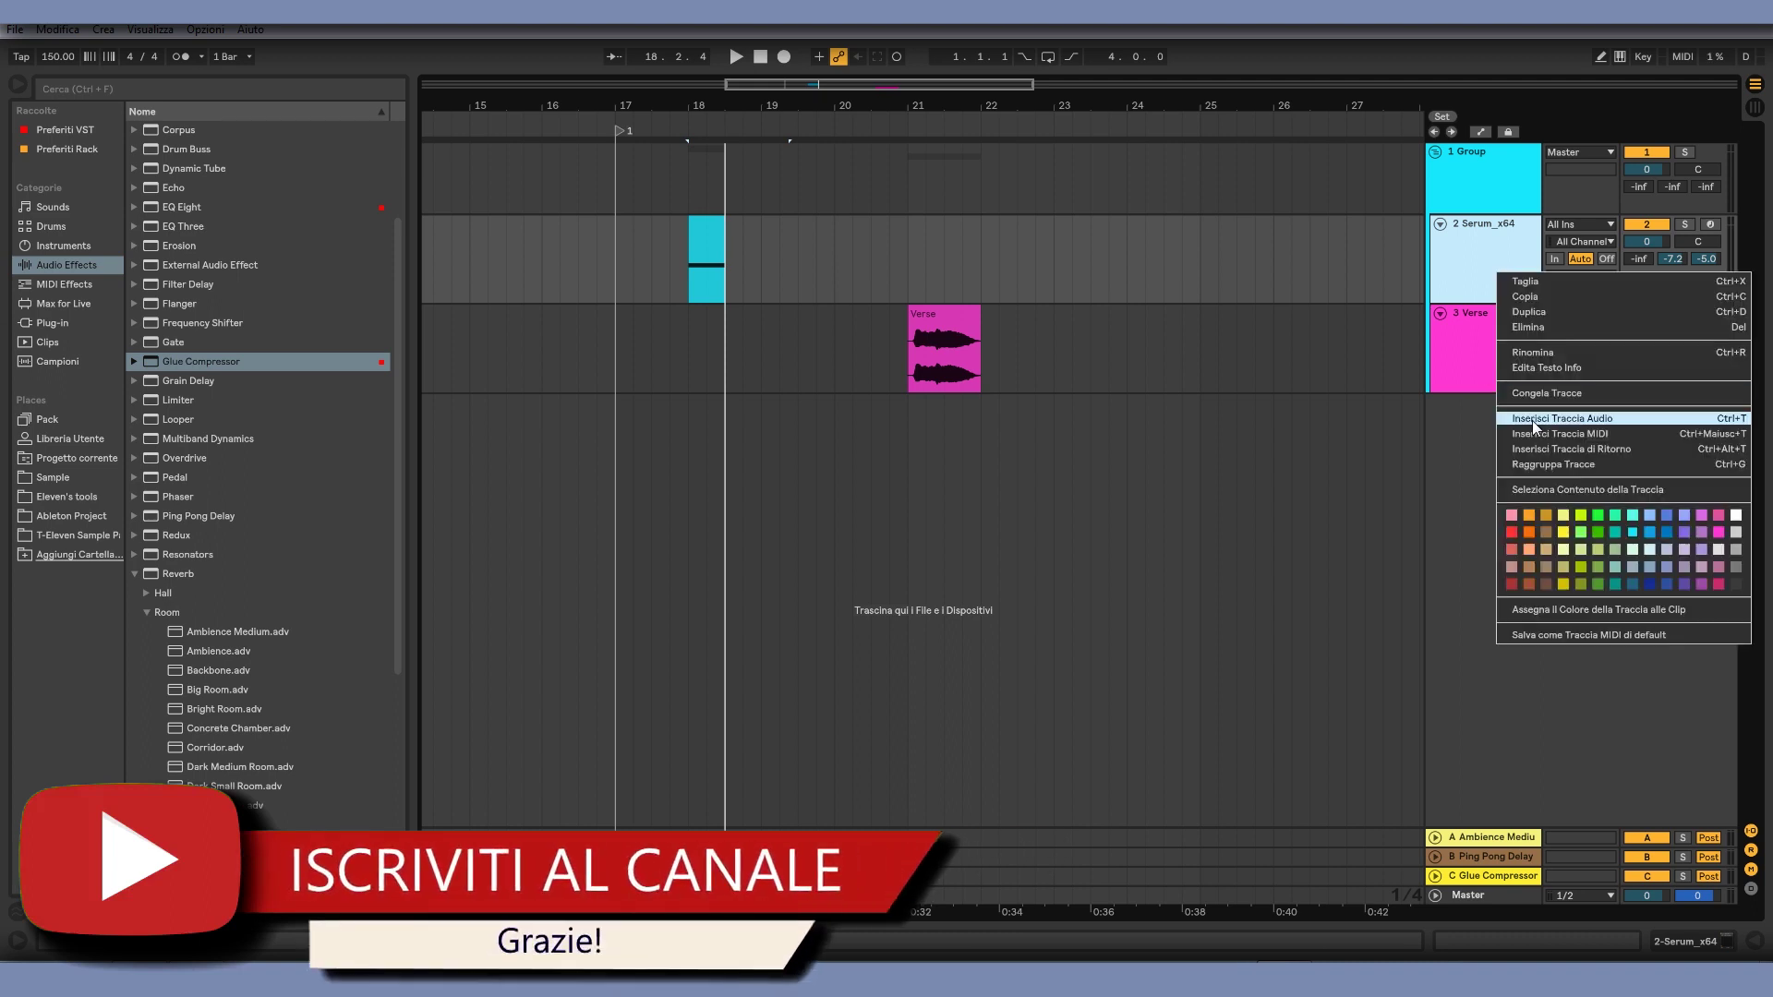
left_click(1532, 419)
left_click(700, 226)
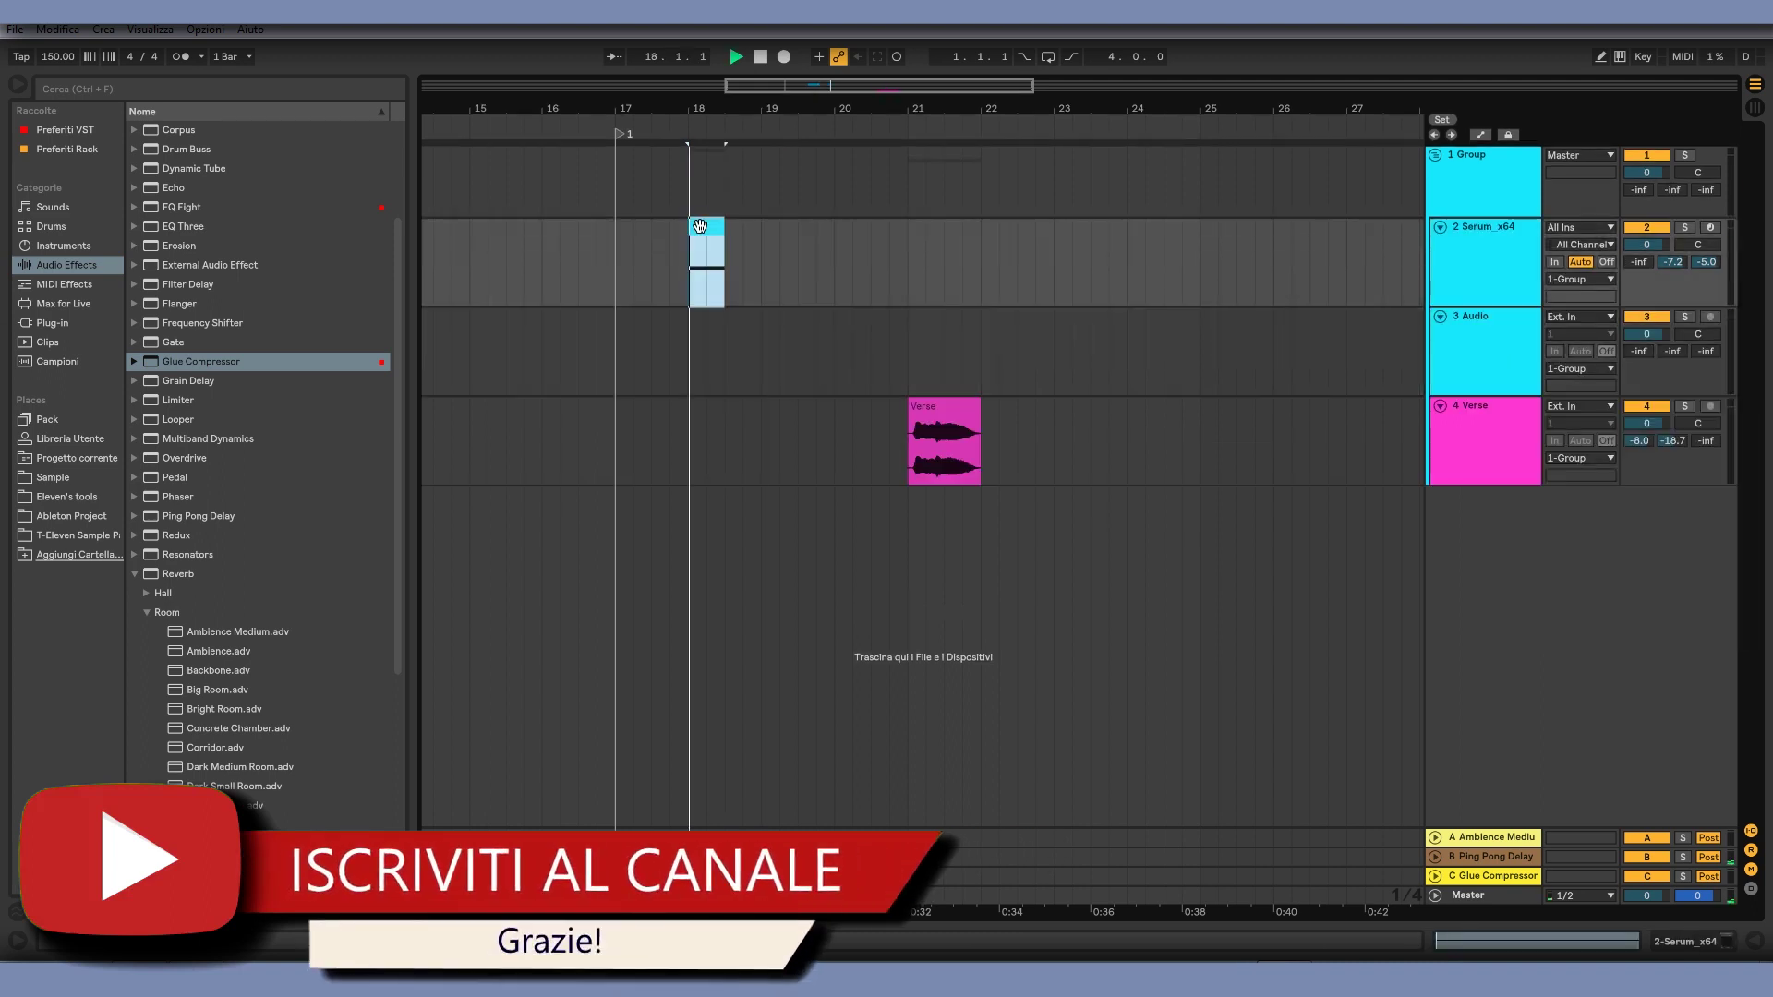
Step: Set the new audio track's input to 2-Serum_x64, arm it and record the Serum clip's output
left_click(1576, 317)
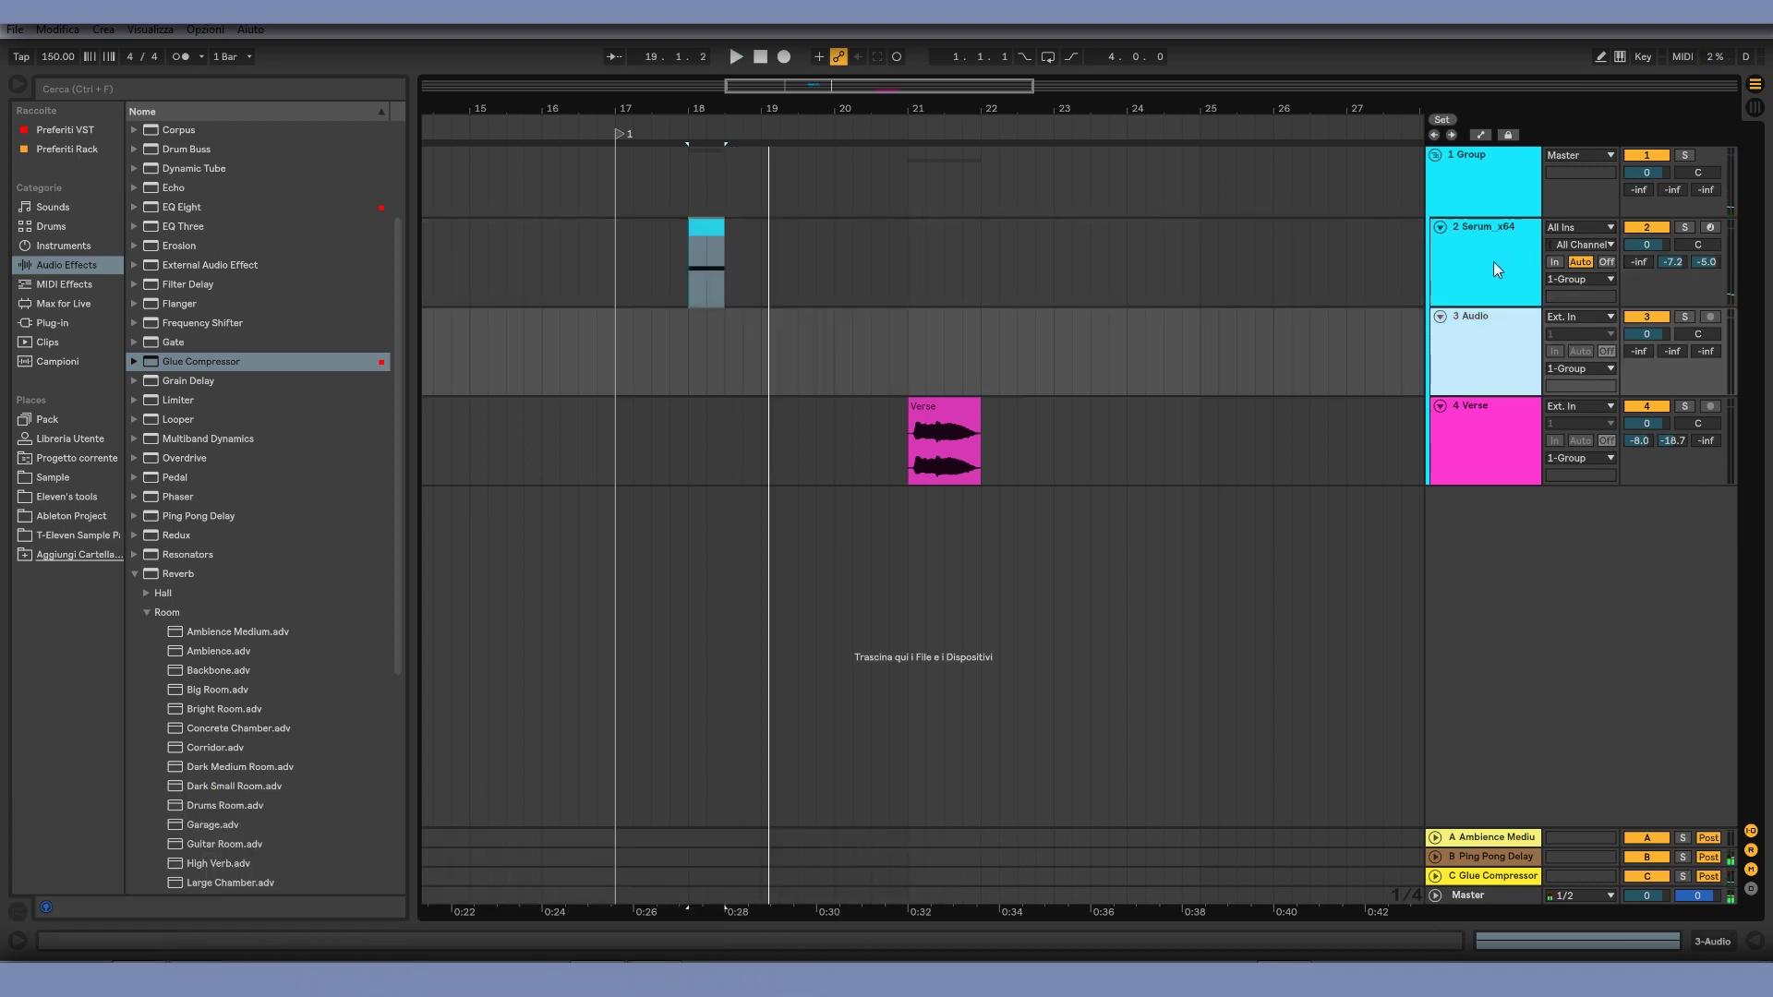
left_click(1581, 317)
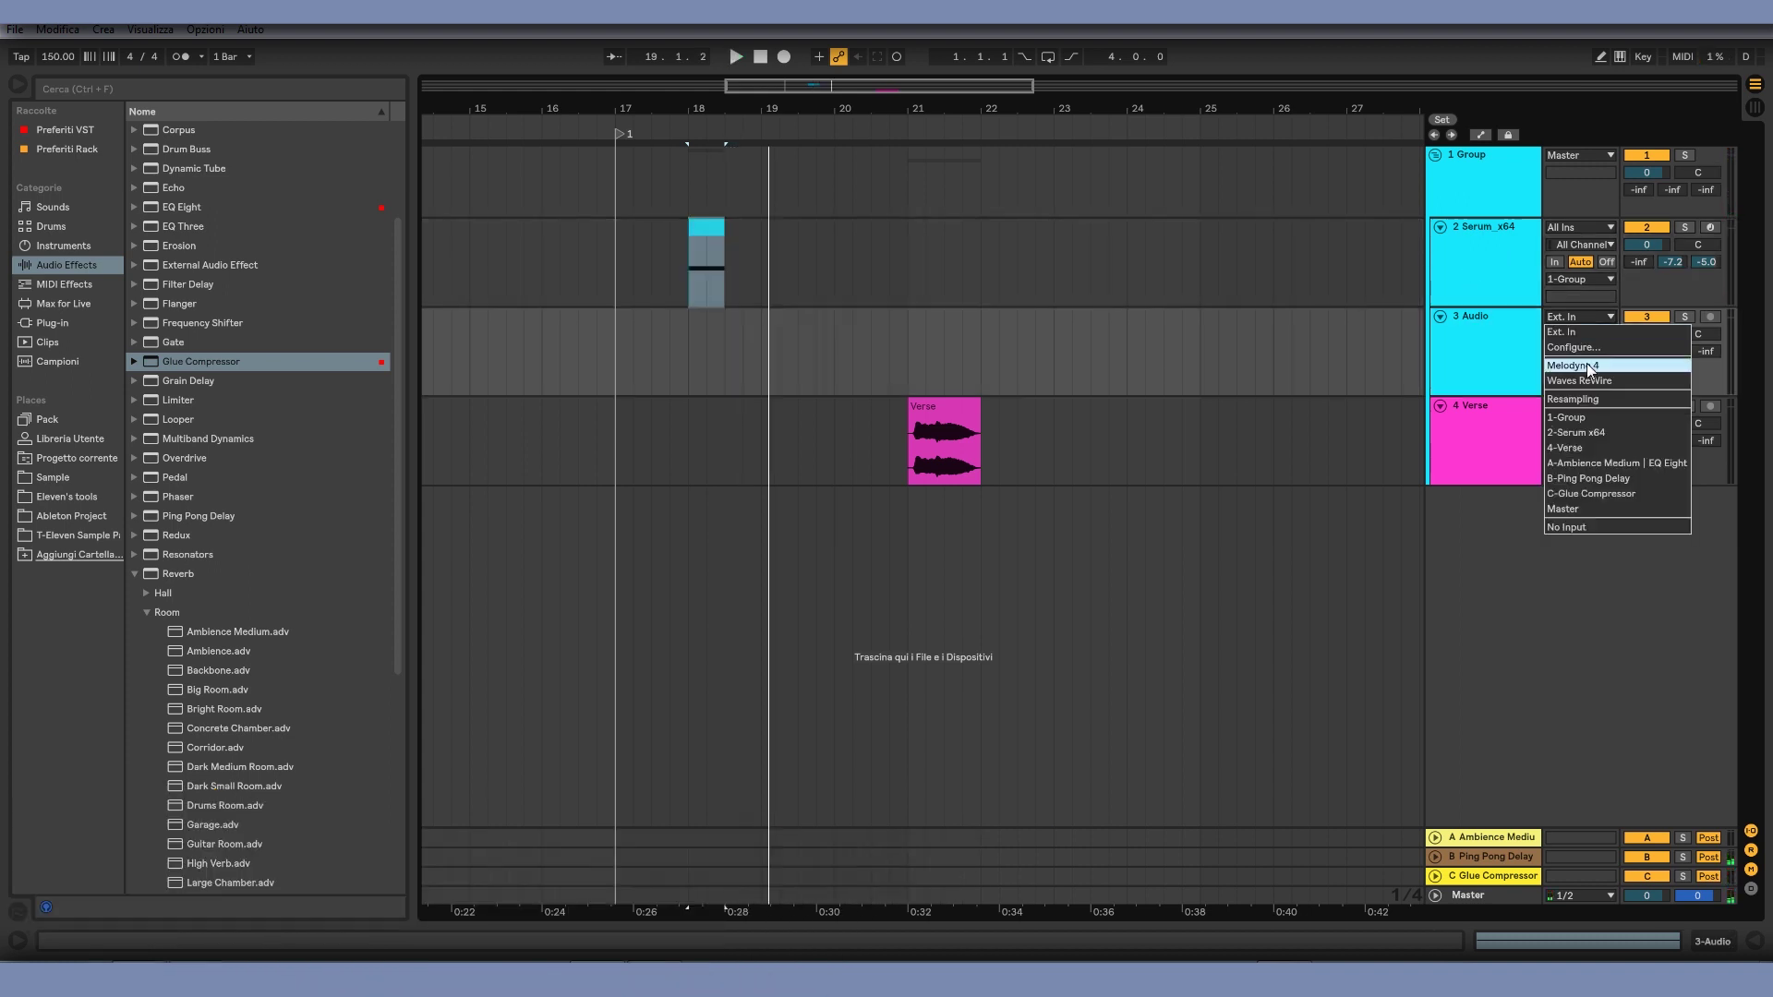
left_click(1593, 430)
left_click(1710, 317)
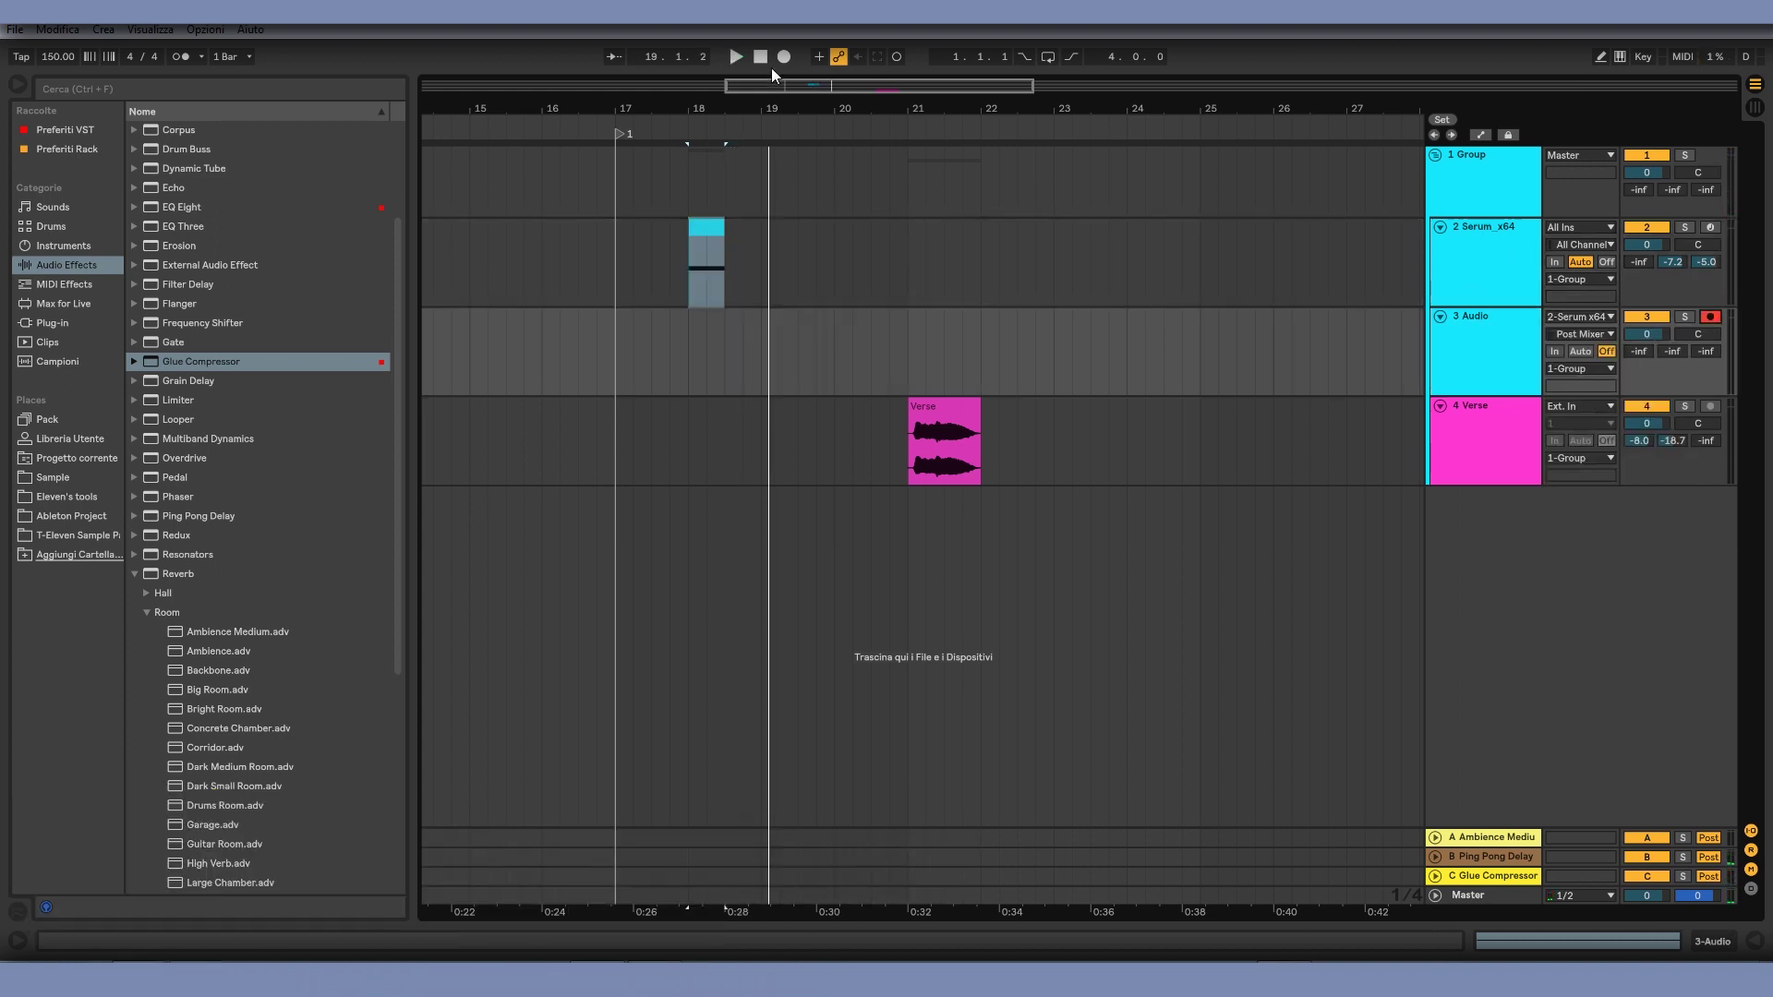
left_click(784, 57)
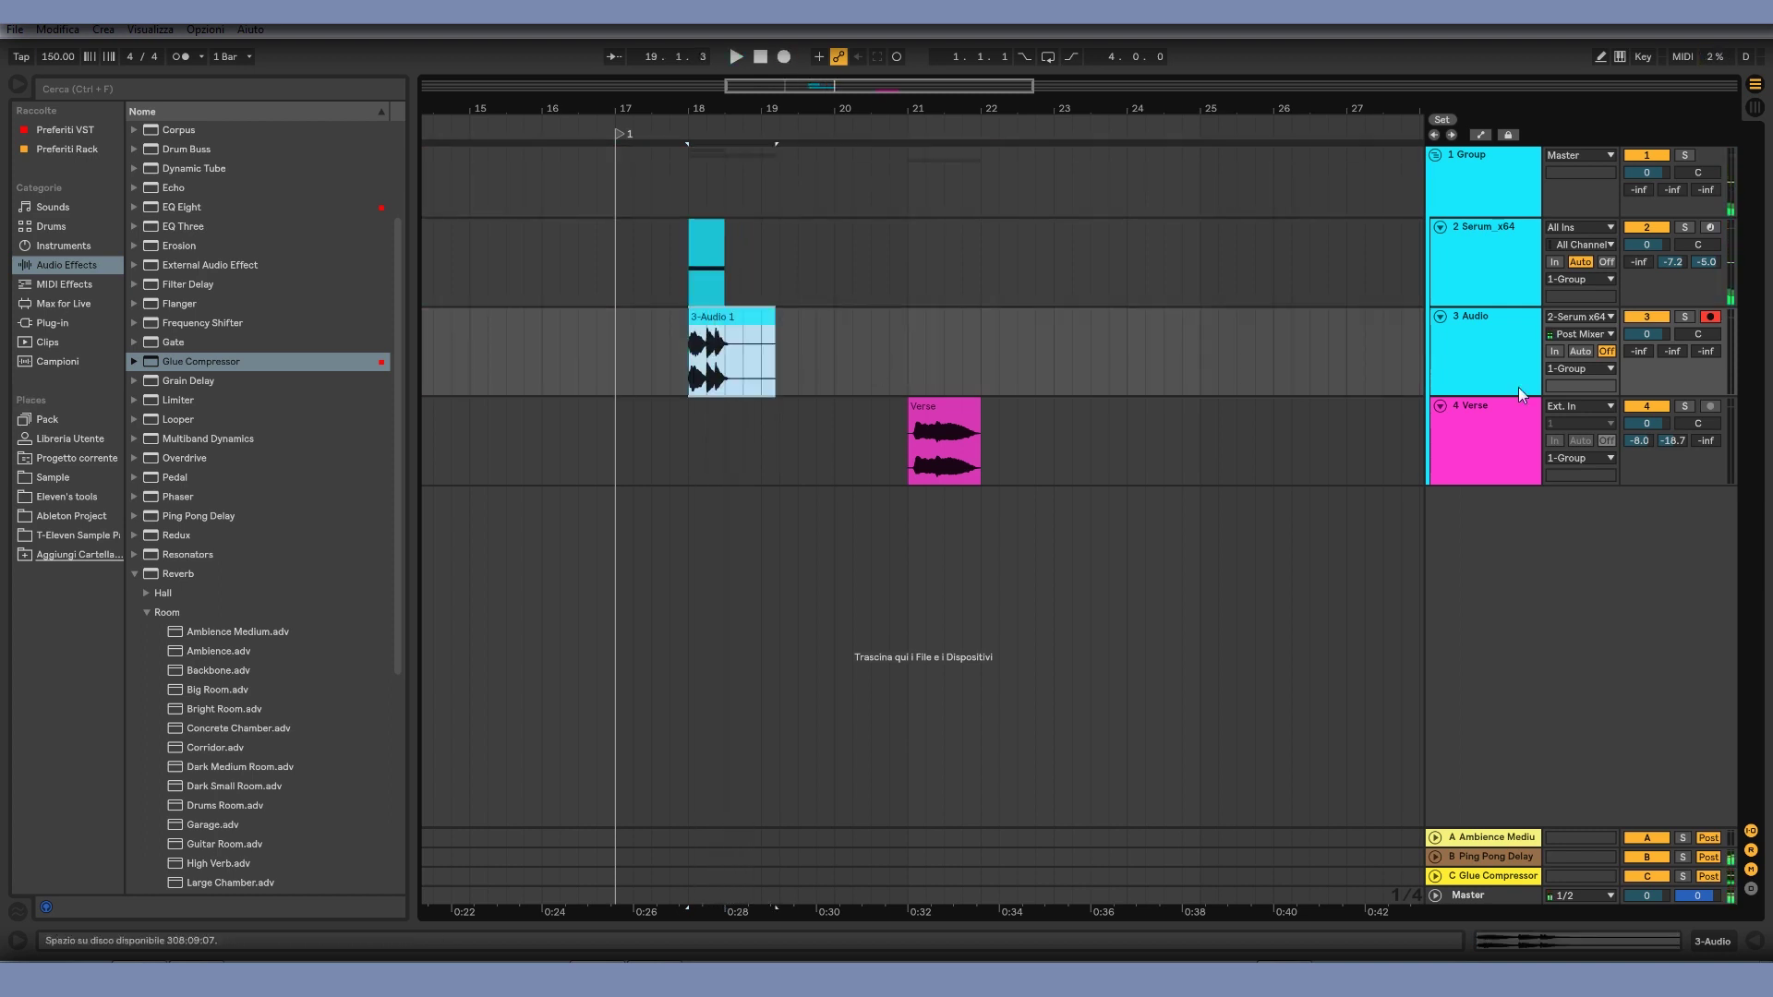
key("space")
Step: Solo the new audio track and play back the recorded clip
left_click(1682, 320)
key("space")
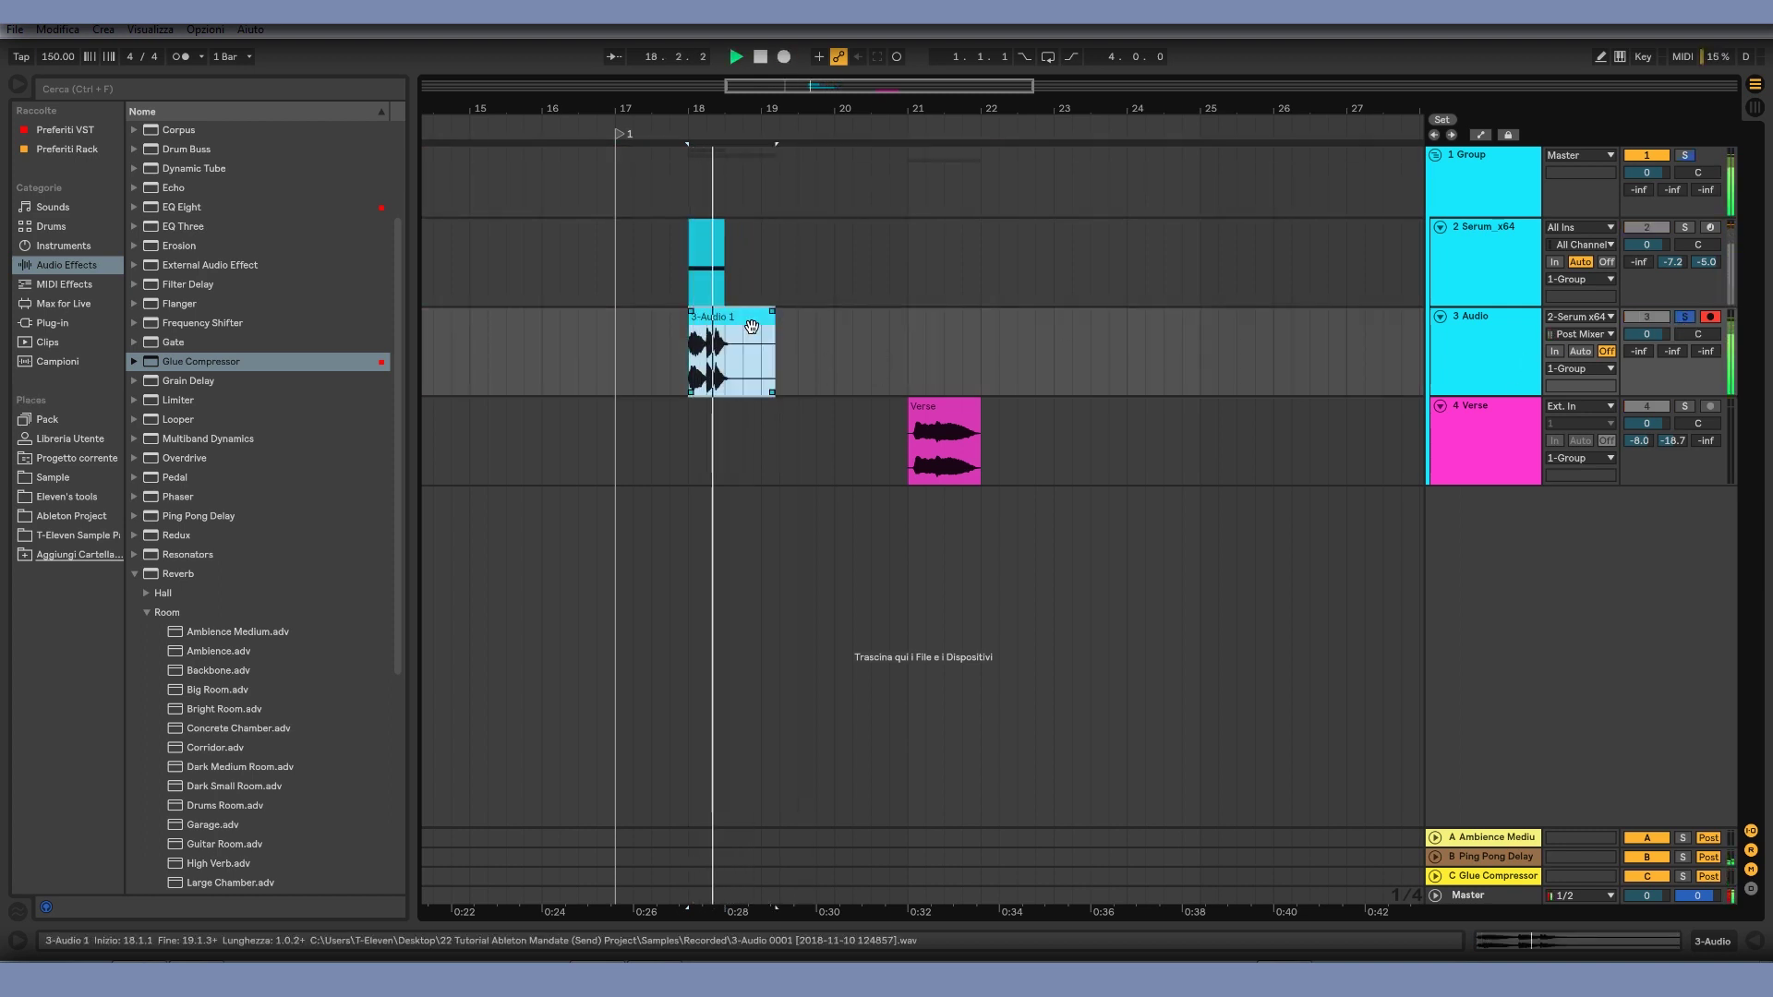
scroll(718, 157, "up", 3)
key("space")
Step: Change the new audio track's input to Resampling
left_click(716, 323)
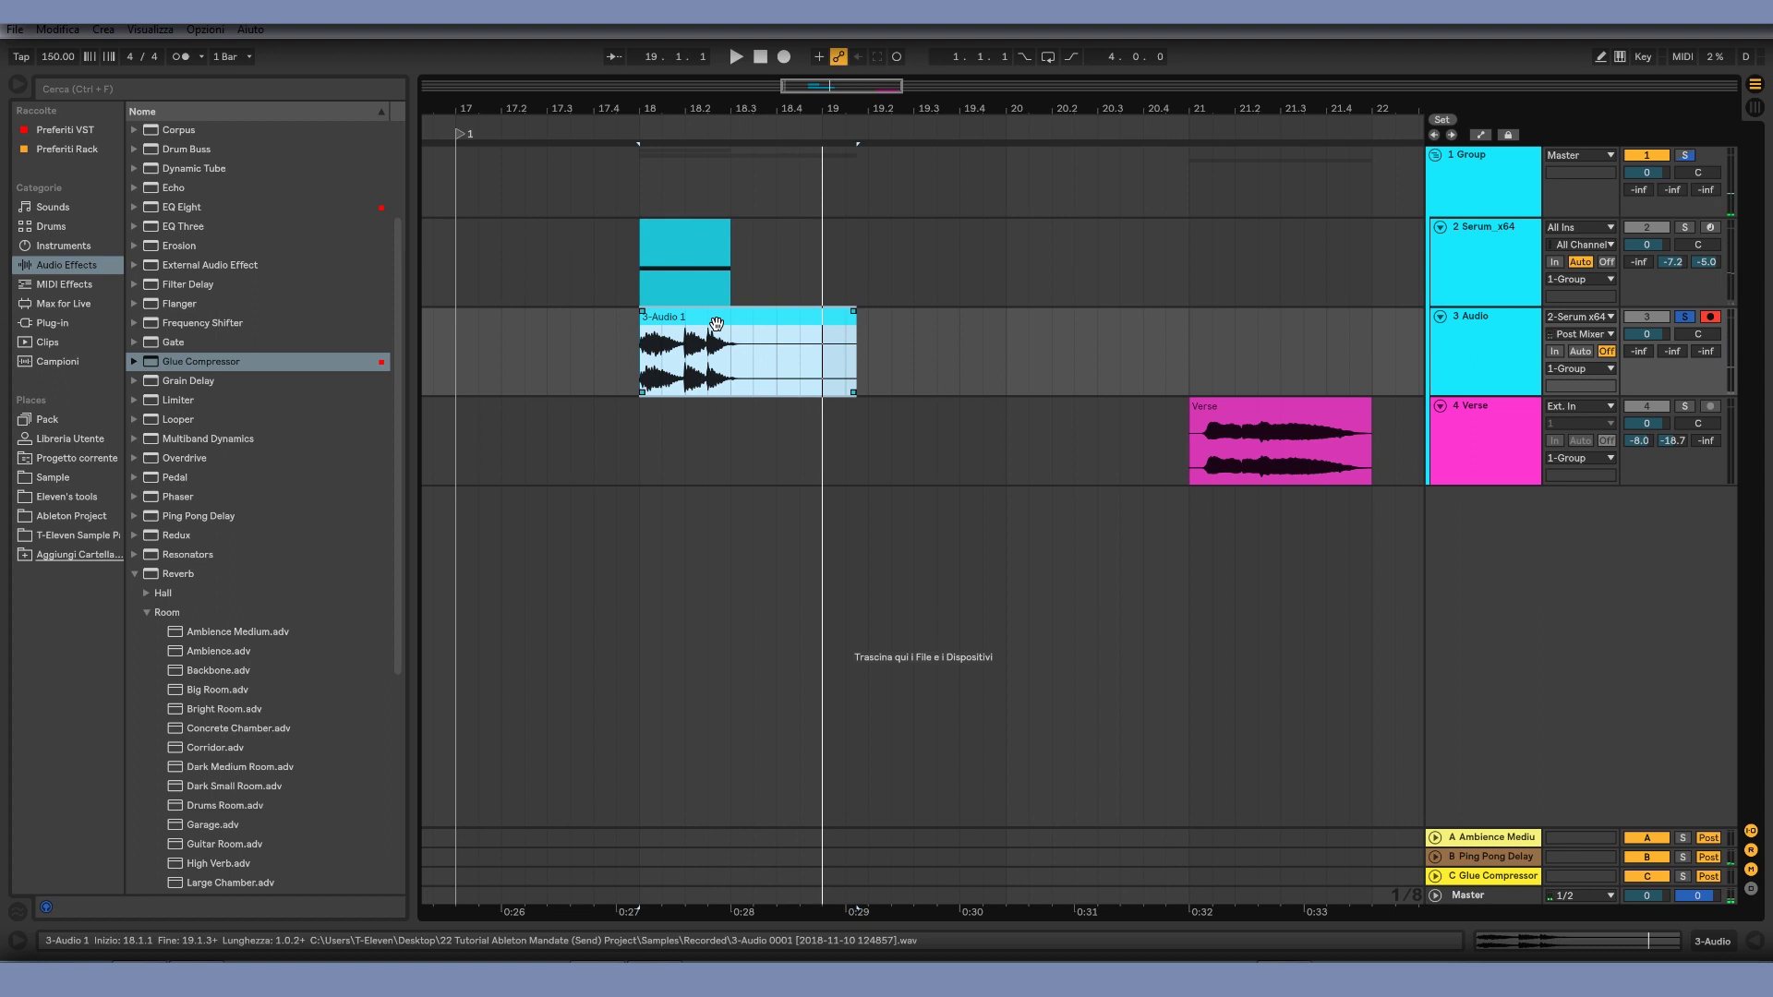
left_click(1560, 318)
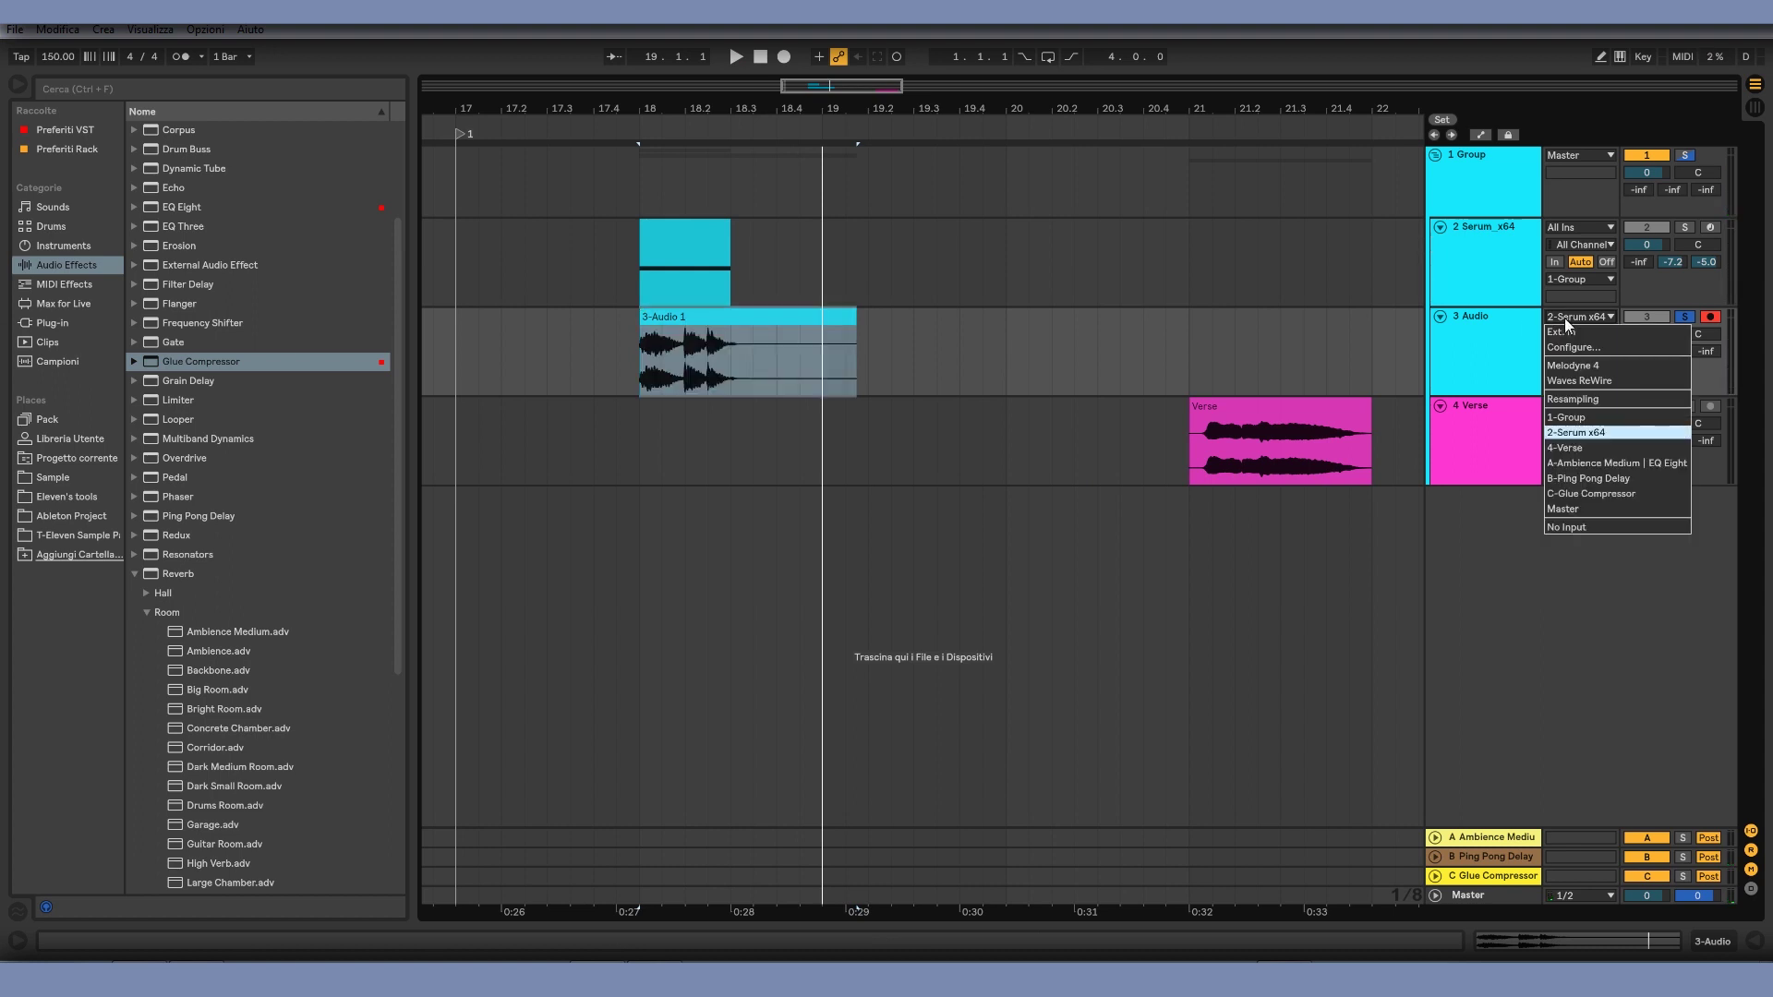
left_click(1584, 400)
Step: Delete the recorded clip and the audio track below the Serum track
left_click(1503, 364)
key("Delete")
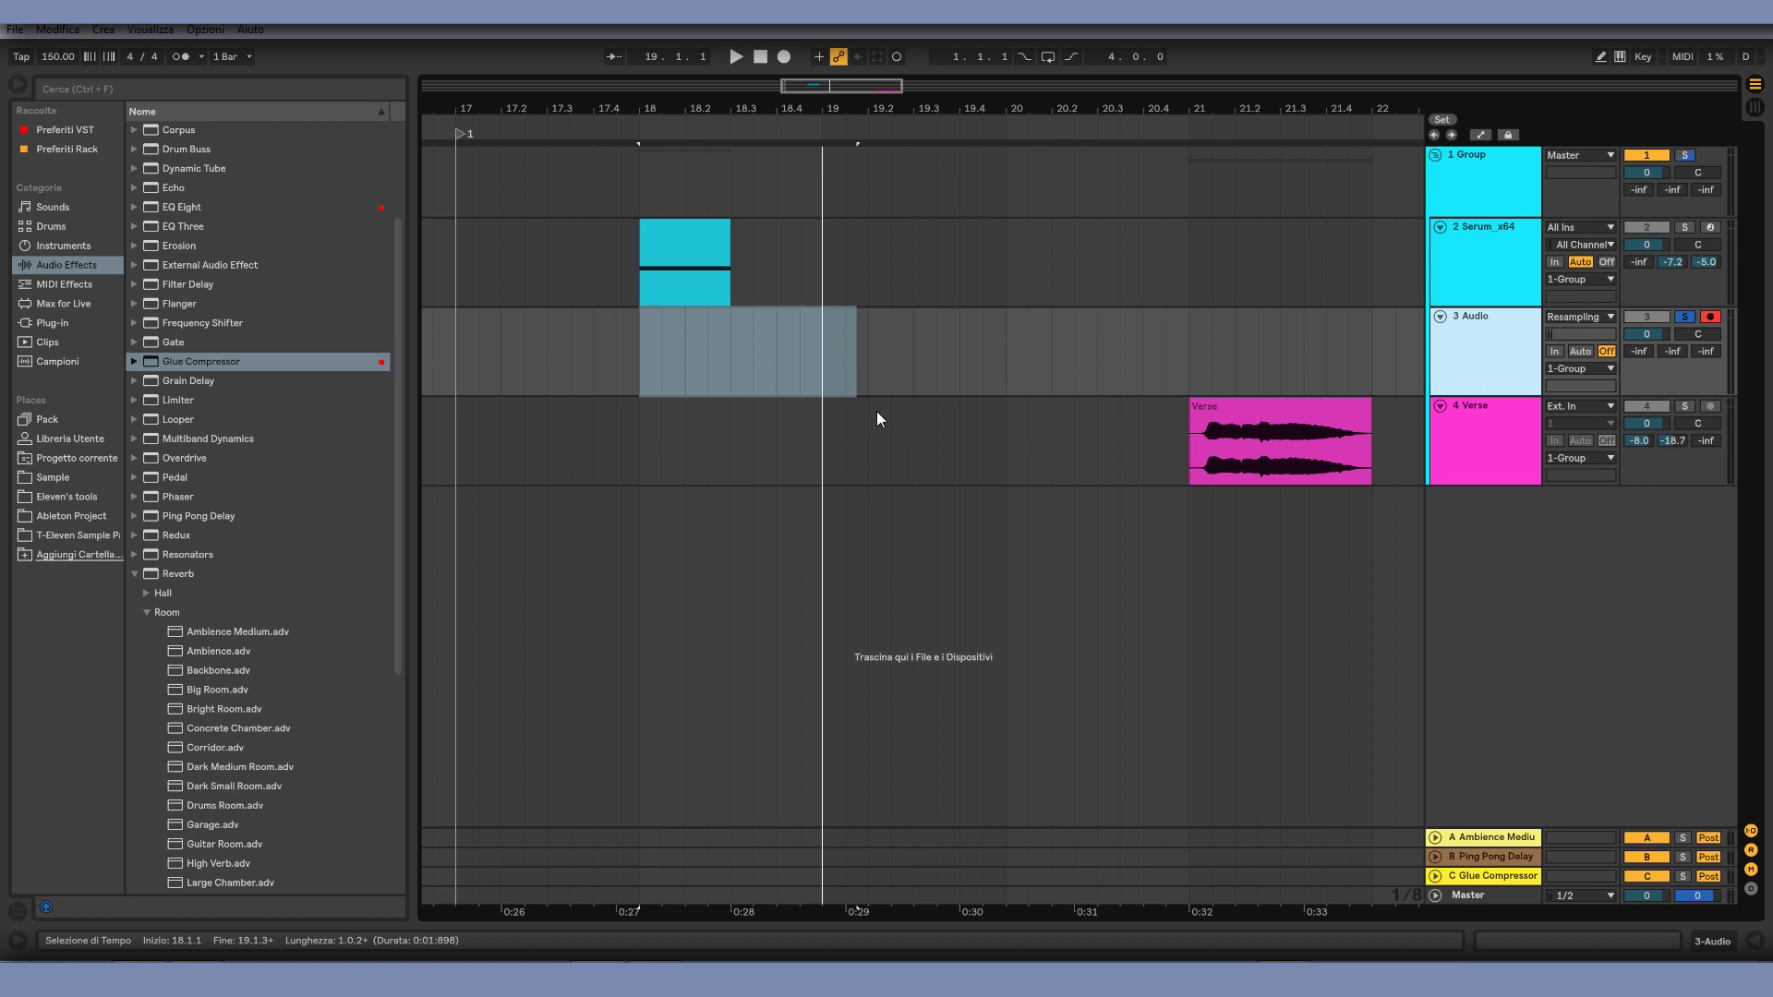
left_click(1476, 329)
key("Delete")
Step: Add the Ambience Medium reverb to the Serum track and group it into an Audio Effect Rack
left_click(1468, 252)
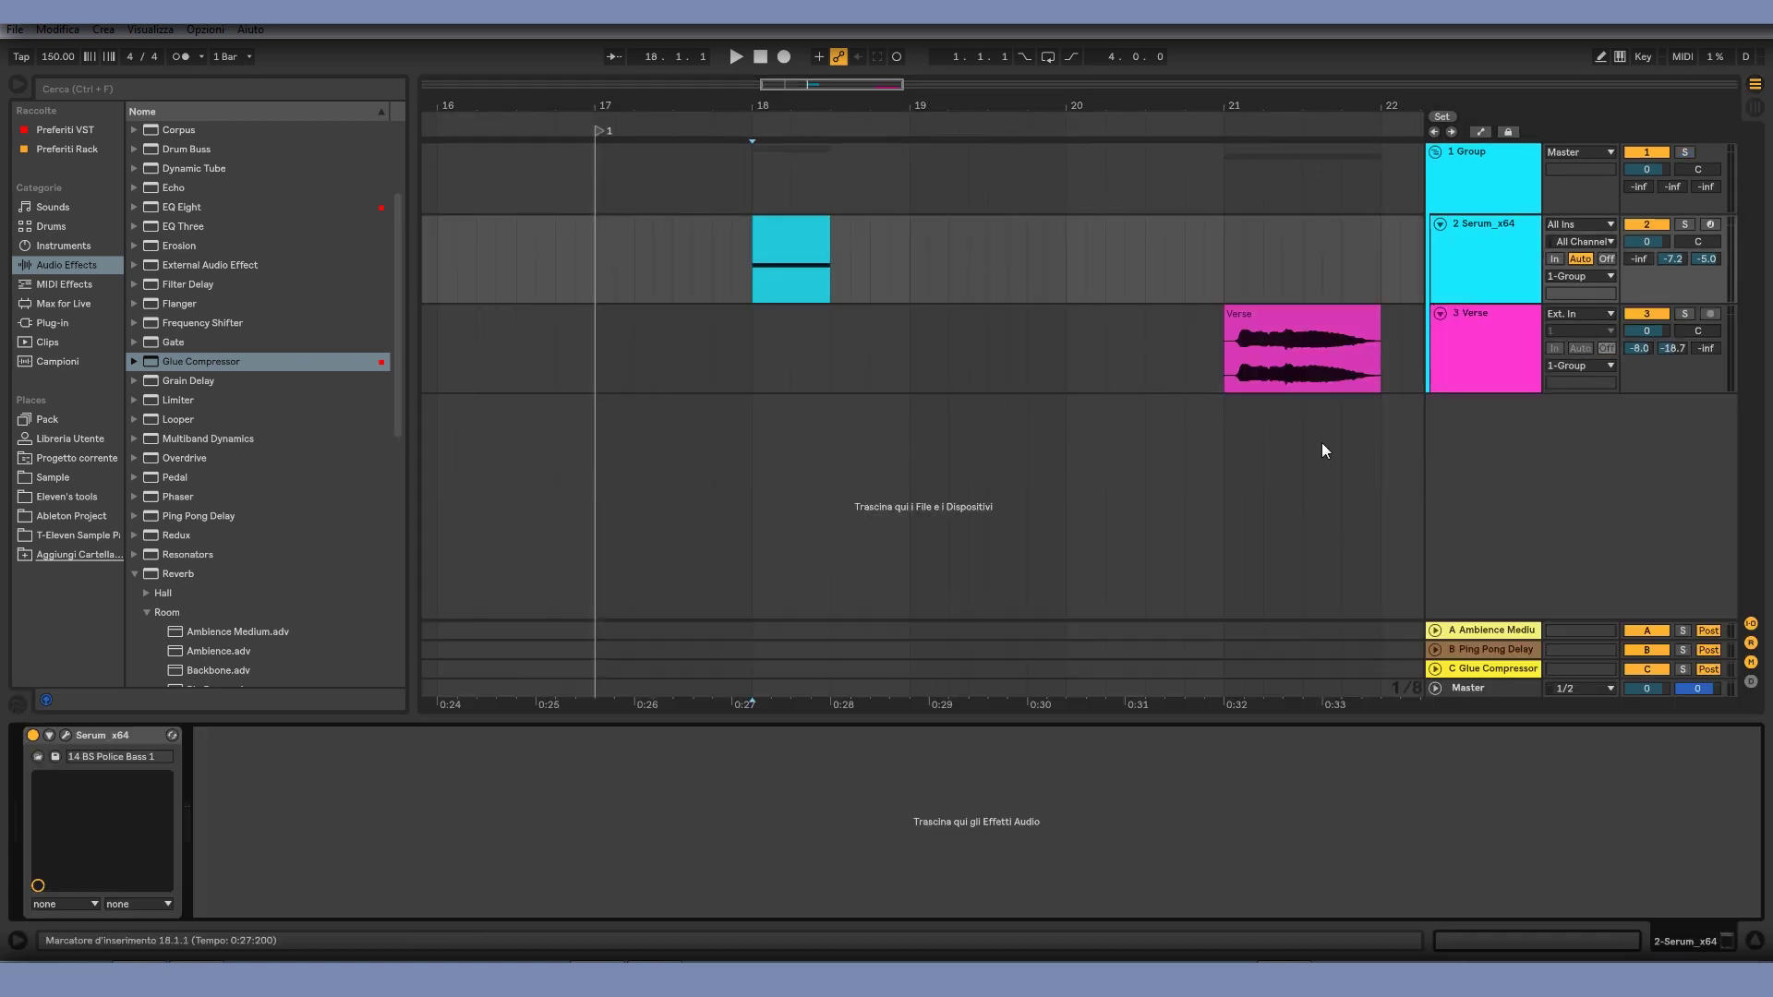
left_click(913, 801)
scroll(164, 606, "down", 2)
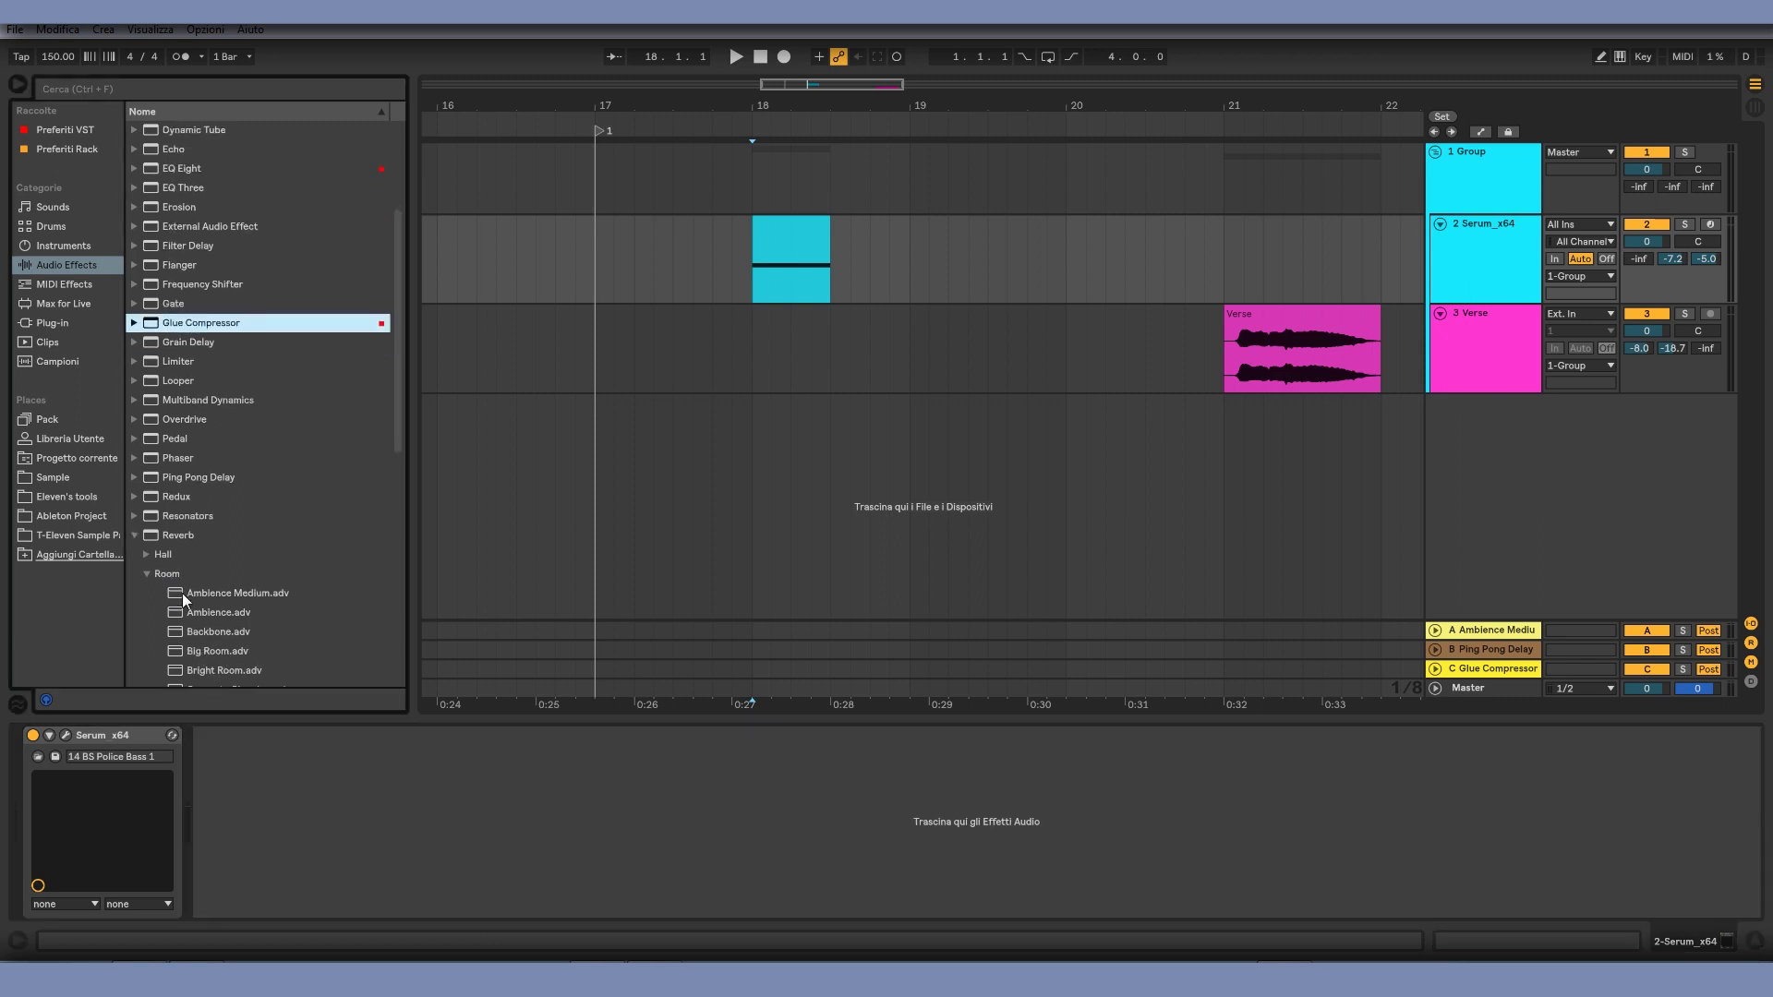
left_click_drag(181, 593, 265, 751)
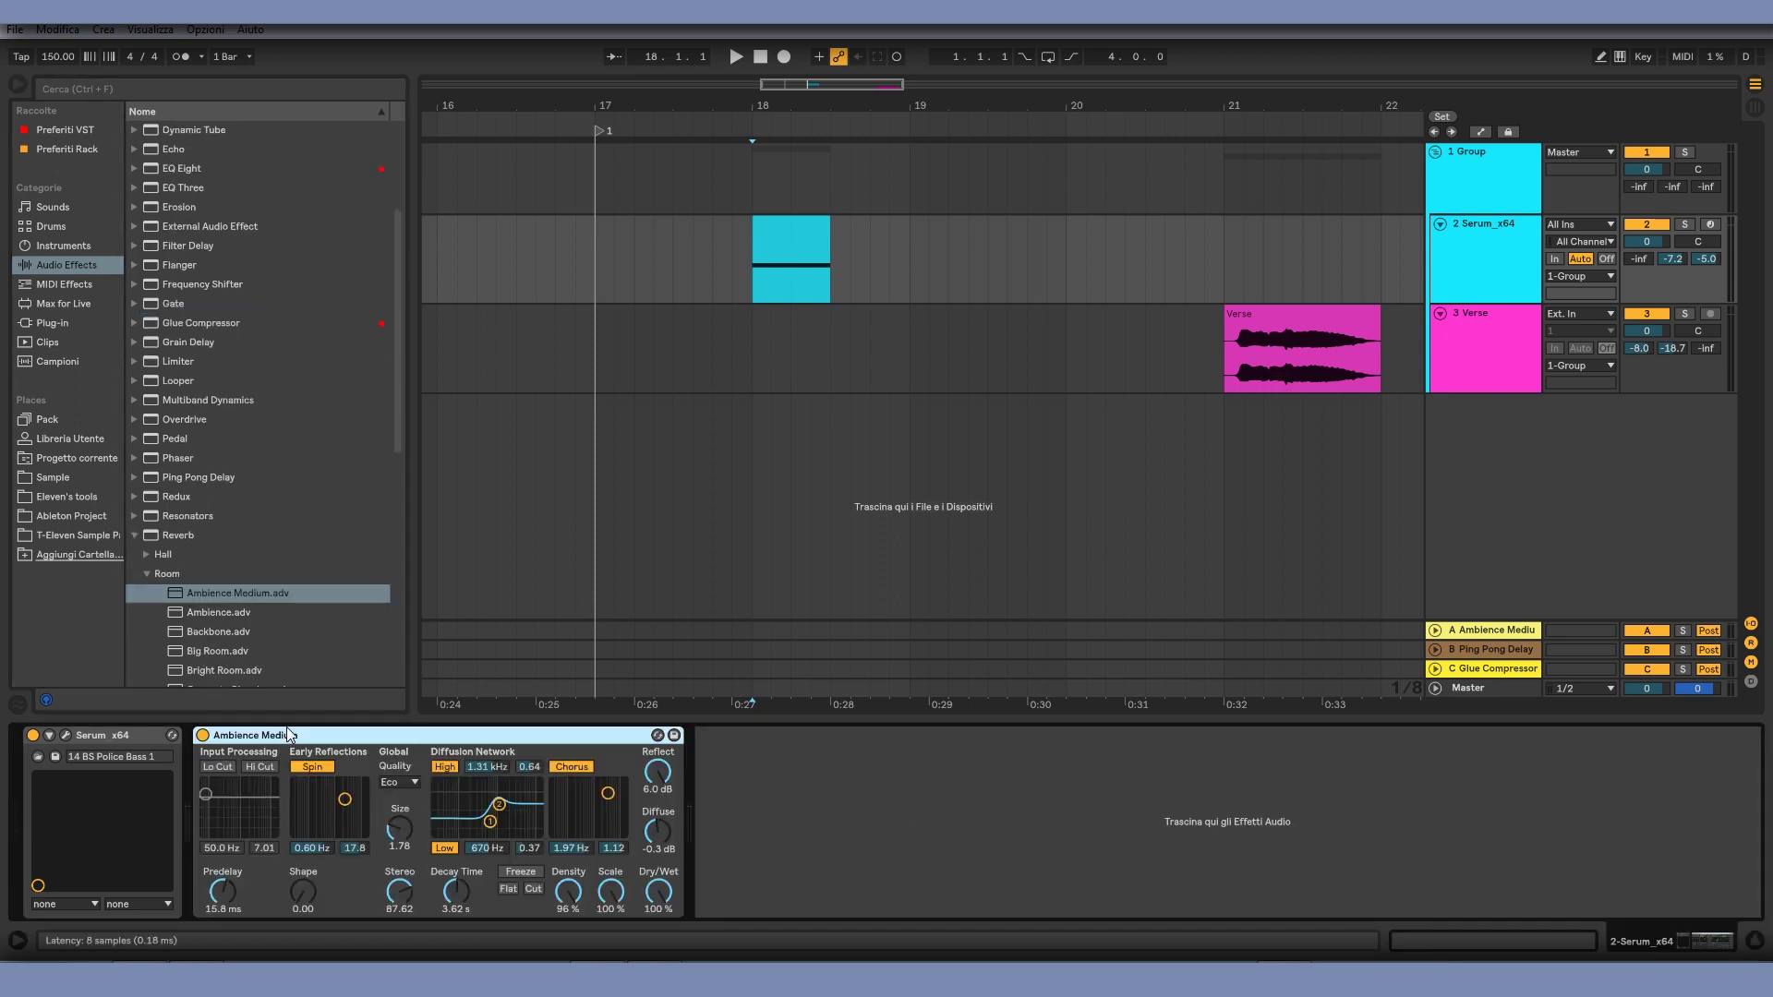
key("ctrl+g")
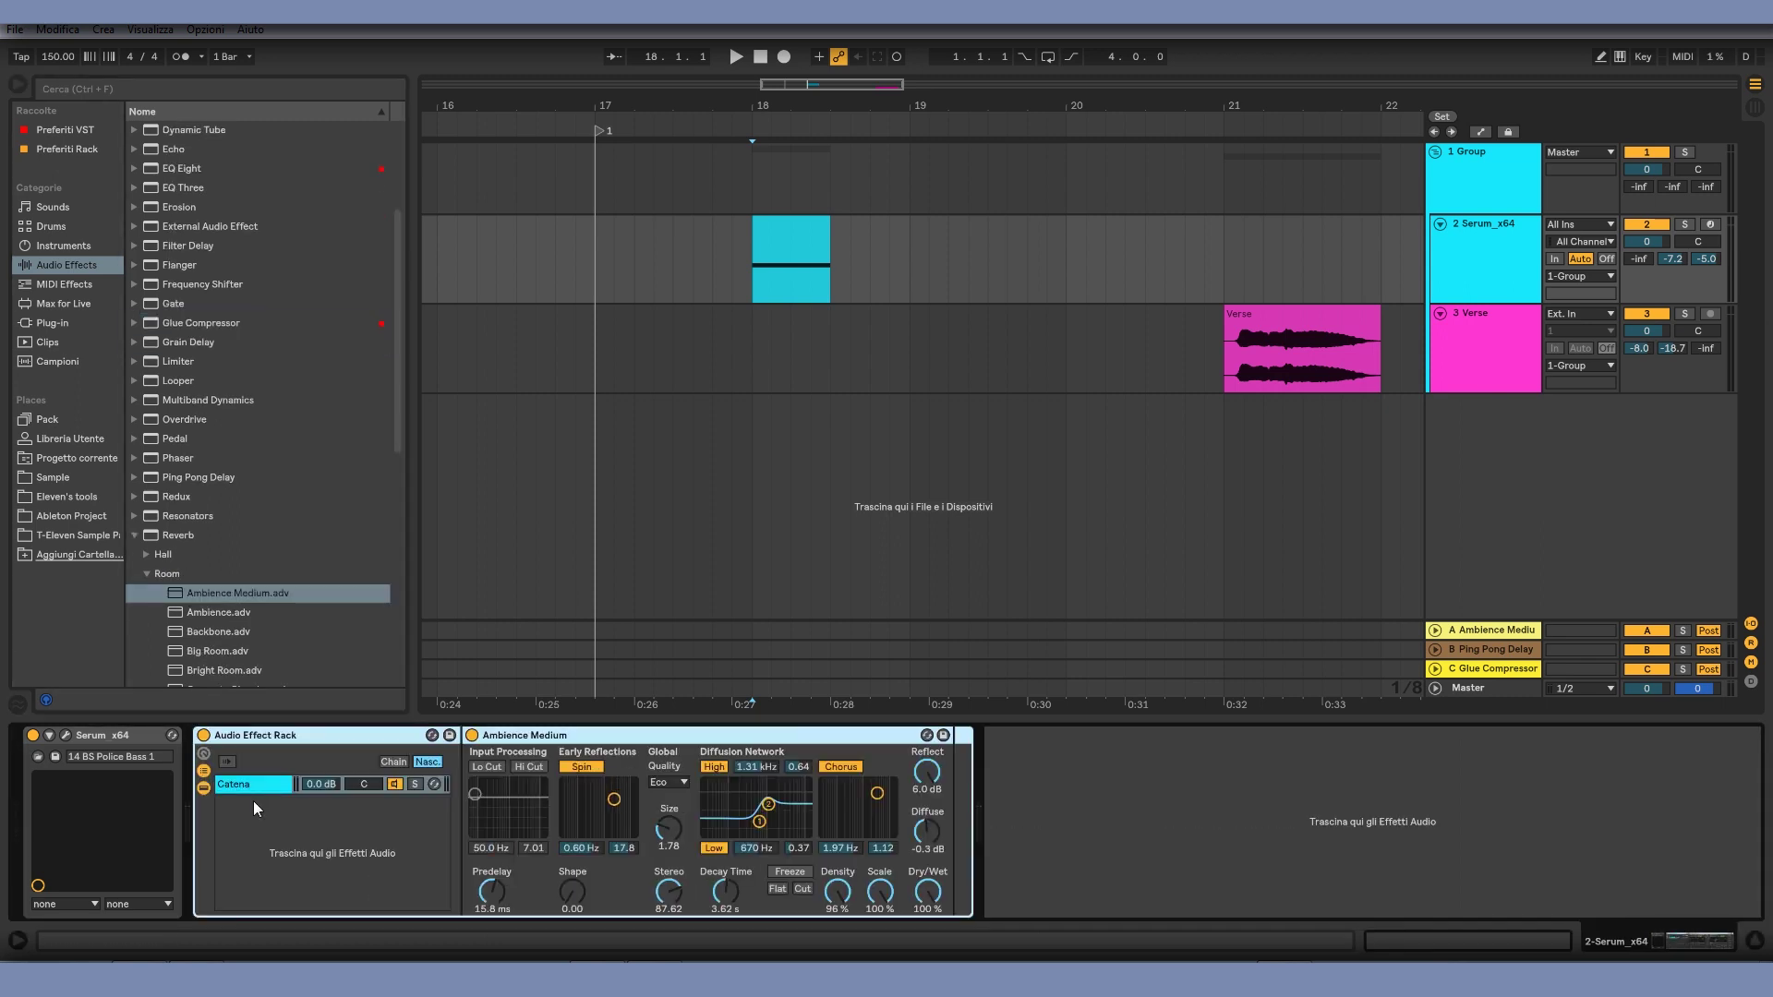
Step: Create a second, empty chain in the Audio Effect Rack for the dry signal
key("Delete")
right_click(242, 823)
left_click(264, 835)
left_click(264, 836)
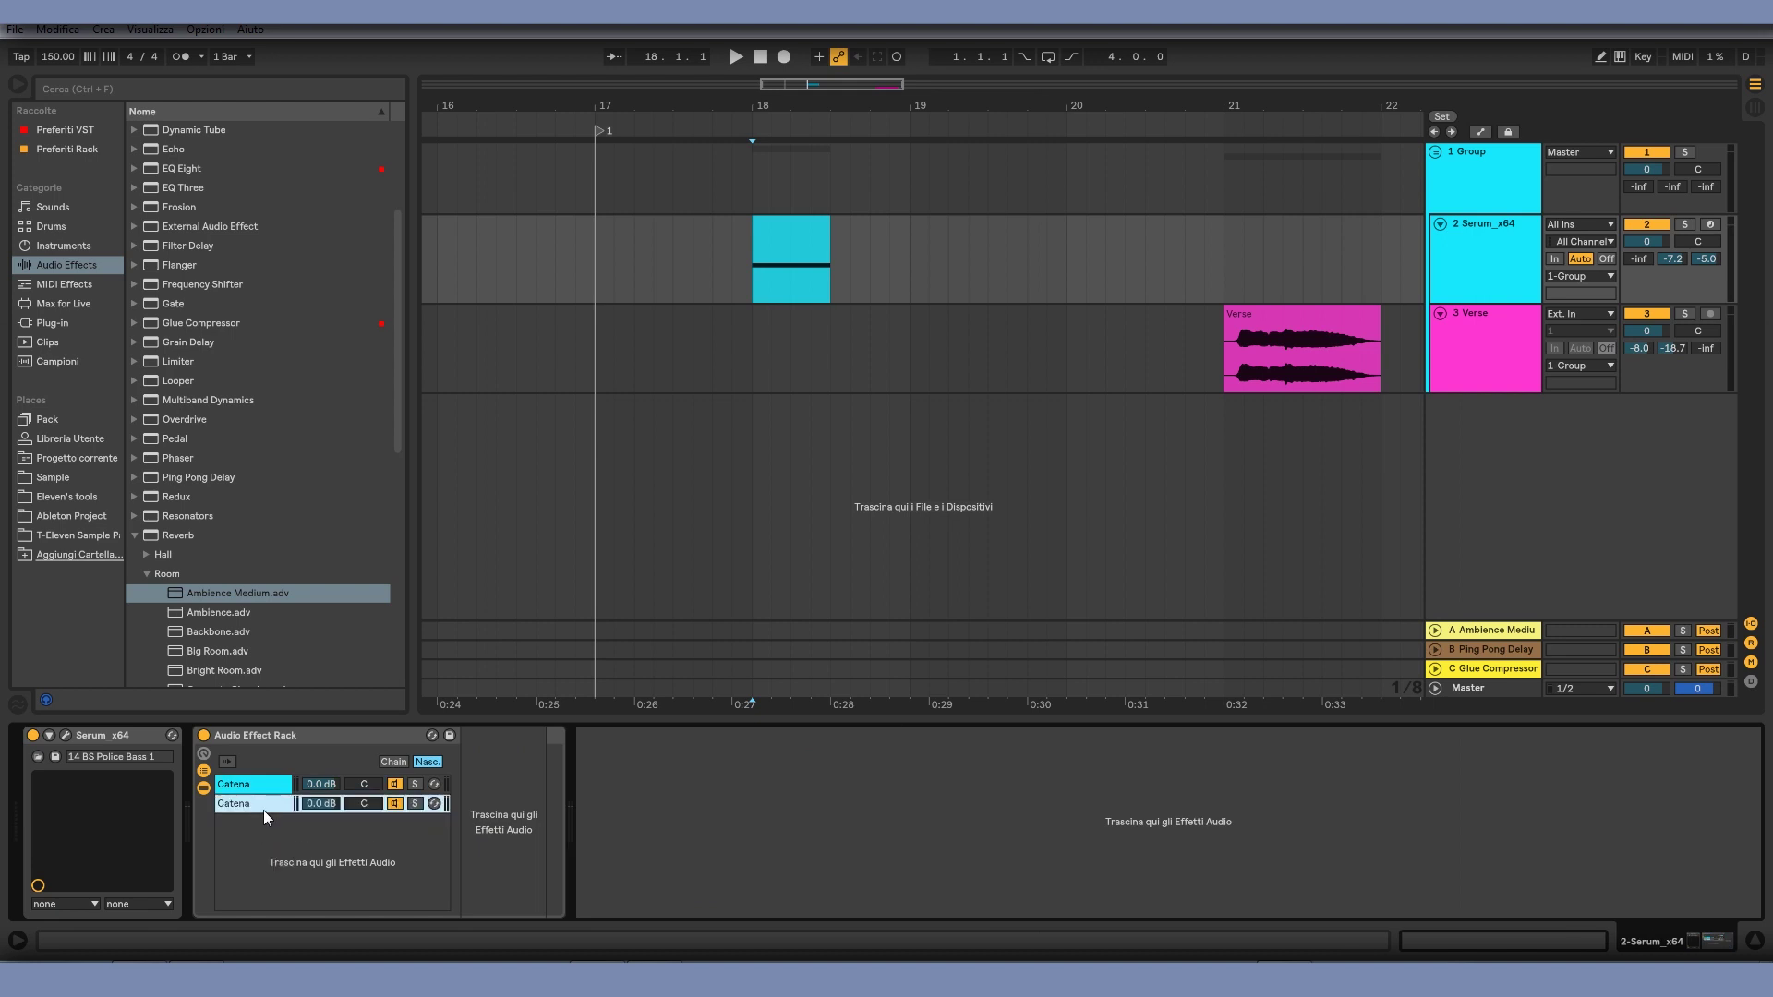
left_click(502, 784)
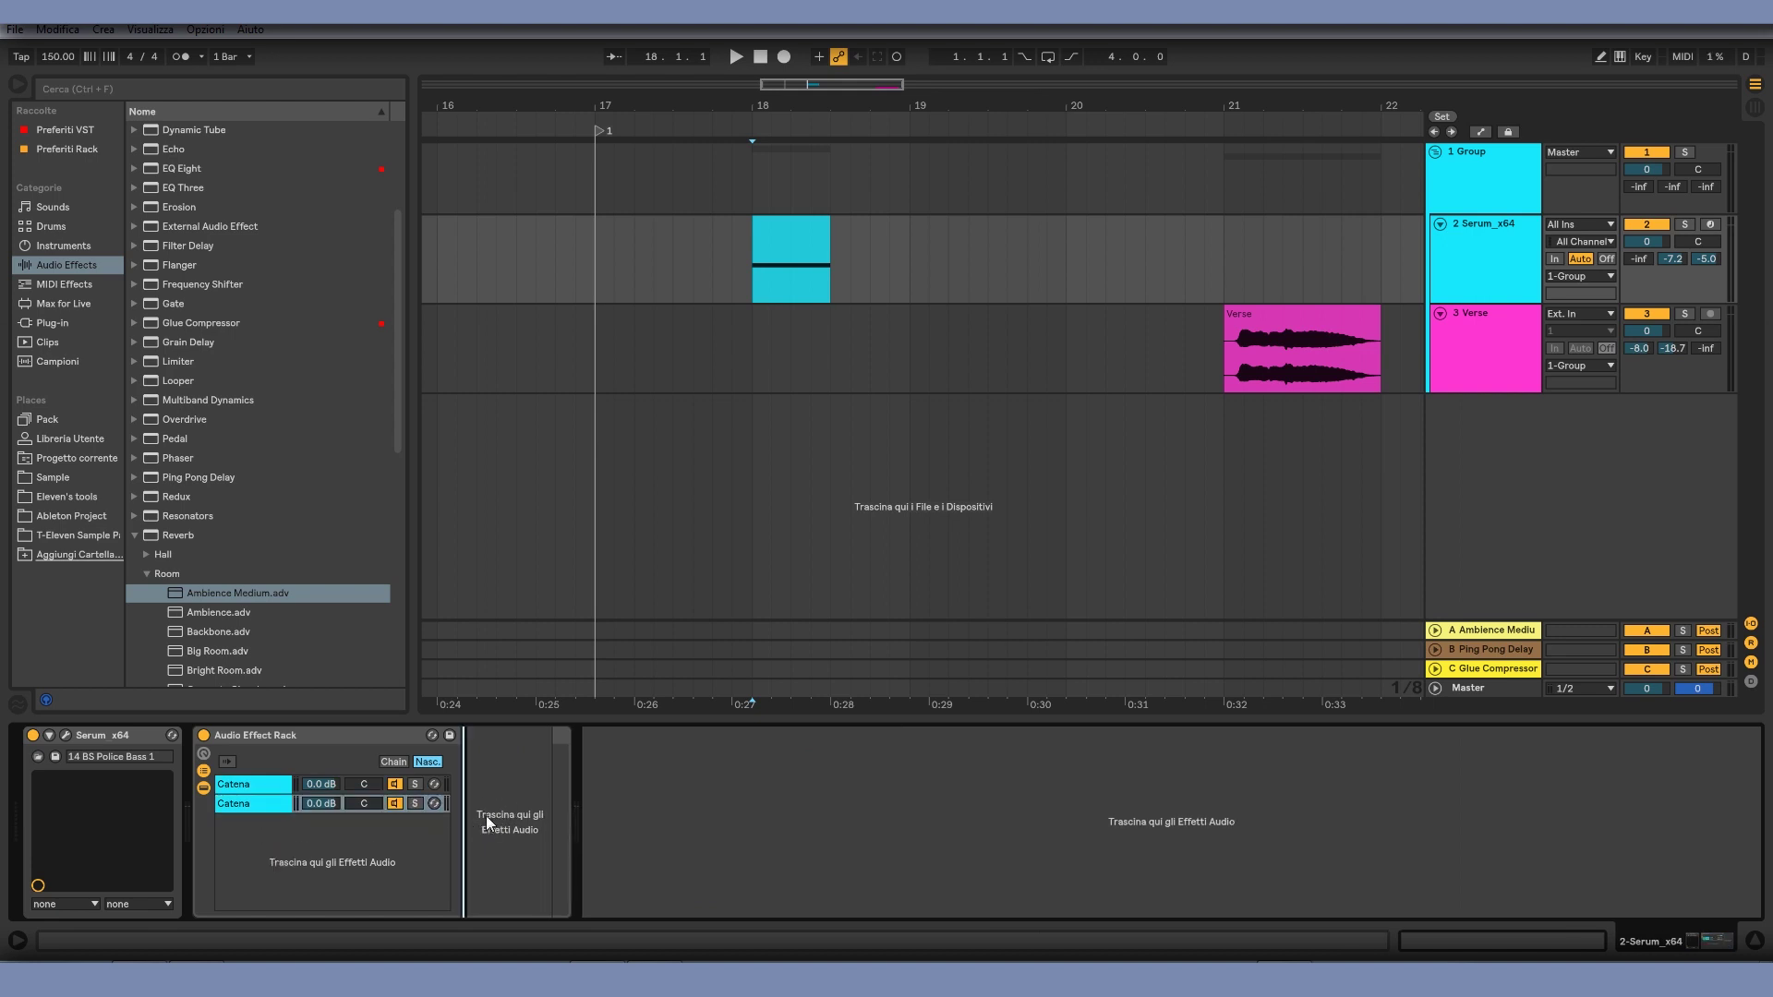
Step: Audition the Serum clip with the rack's reverb chain soloed, and turn the chain's solo off
key("Return")
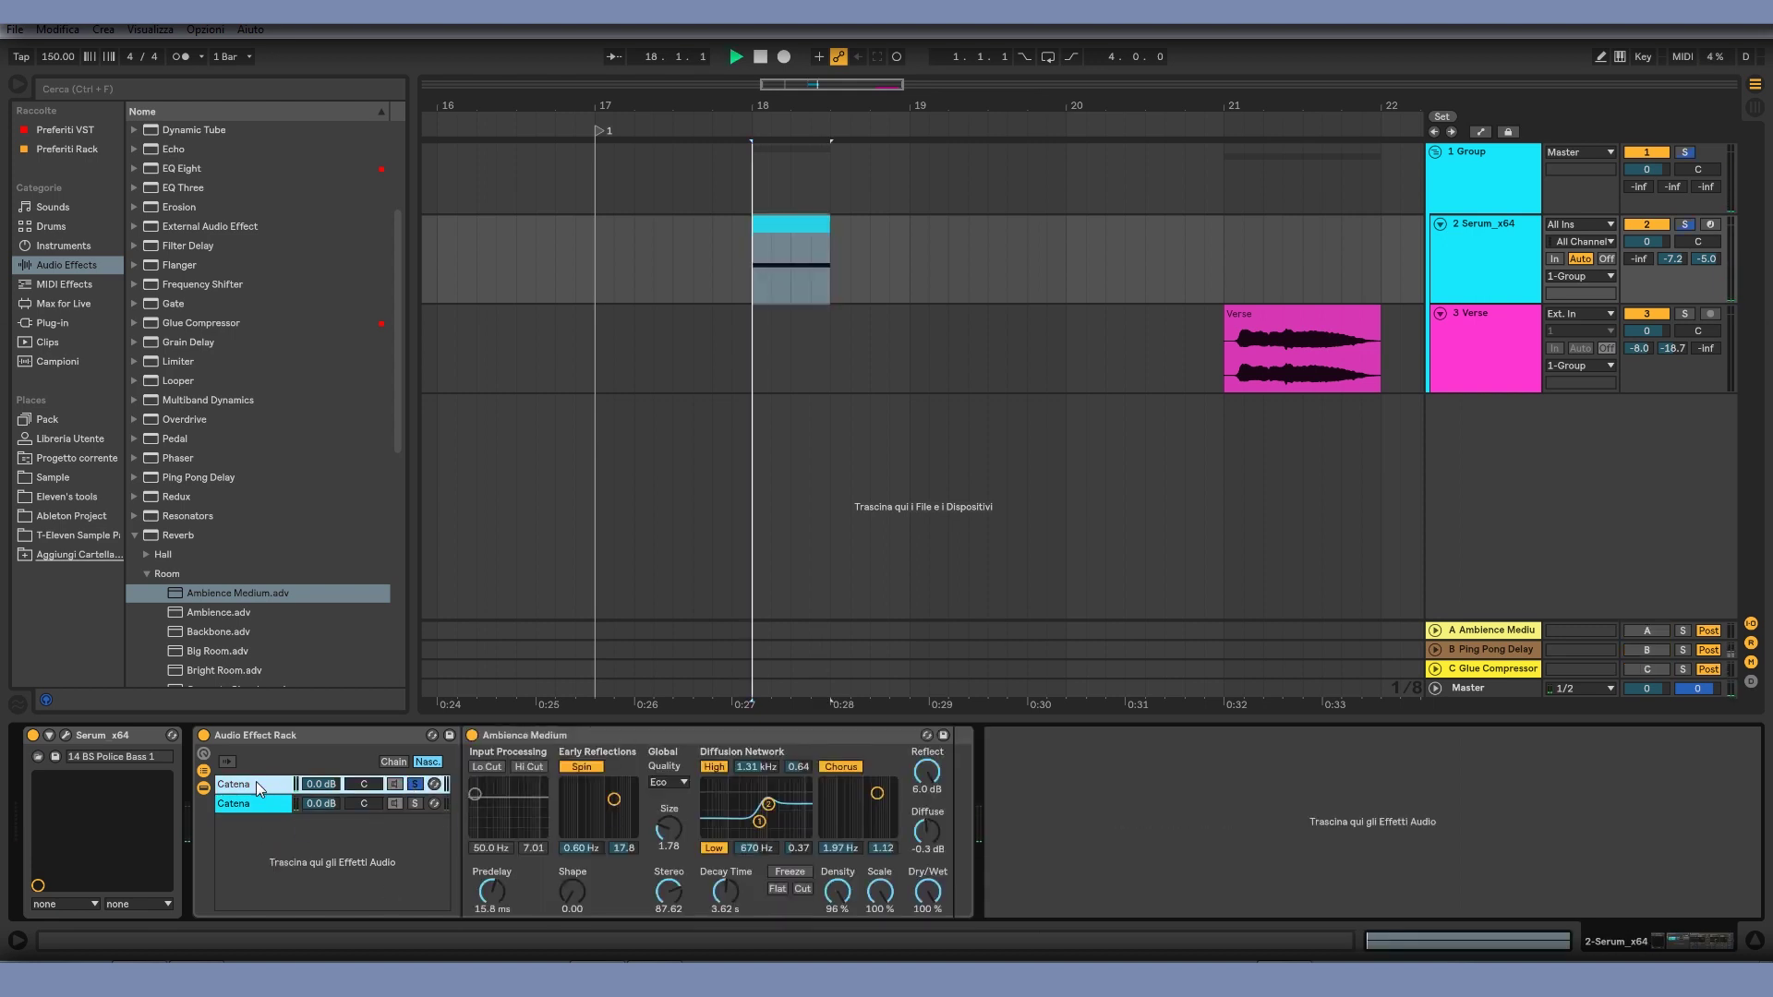
left_click(968, 811)
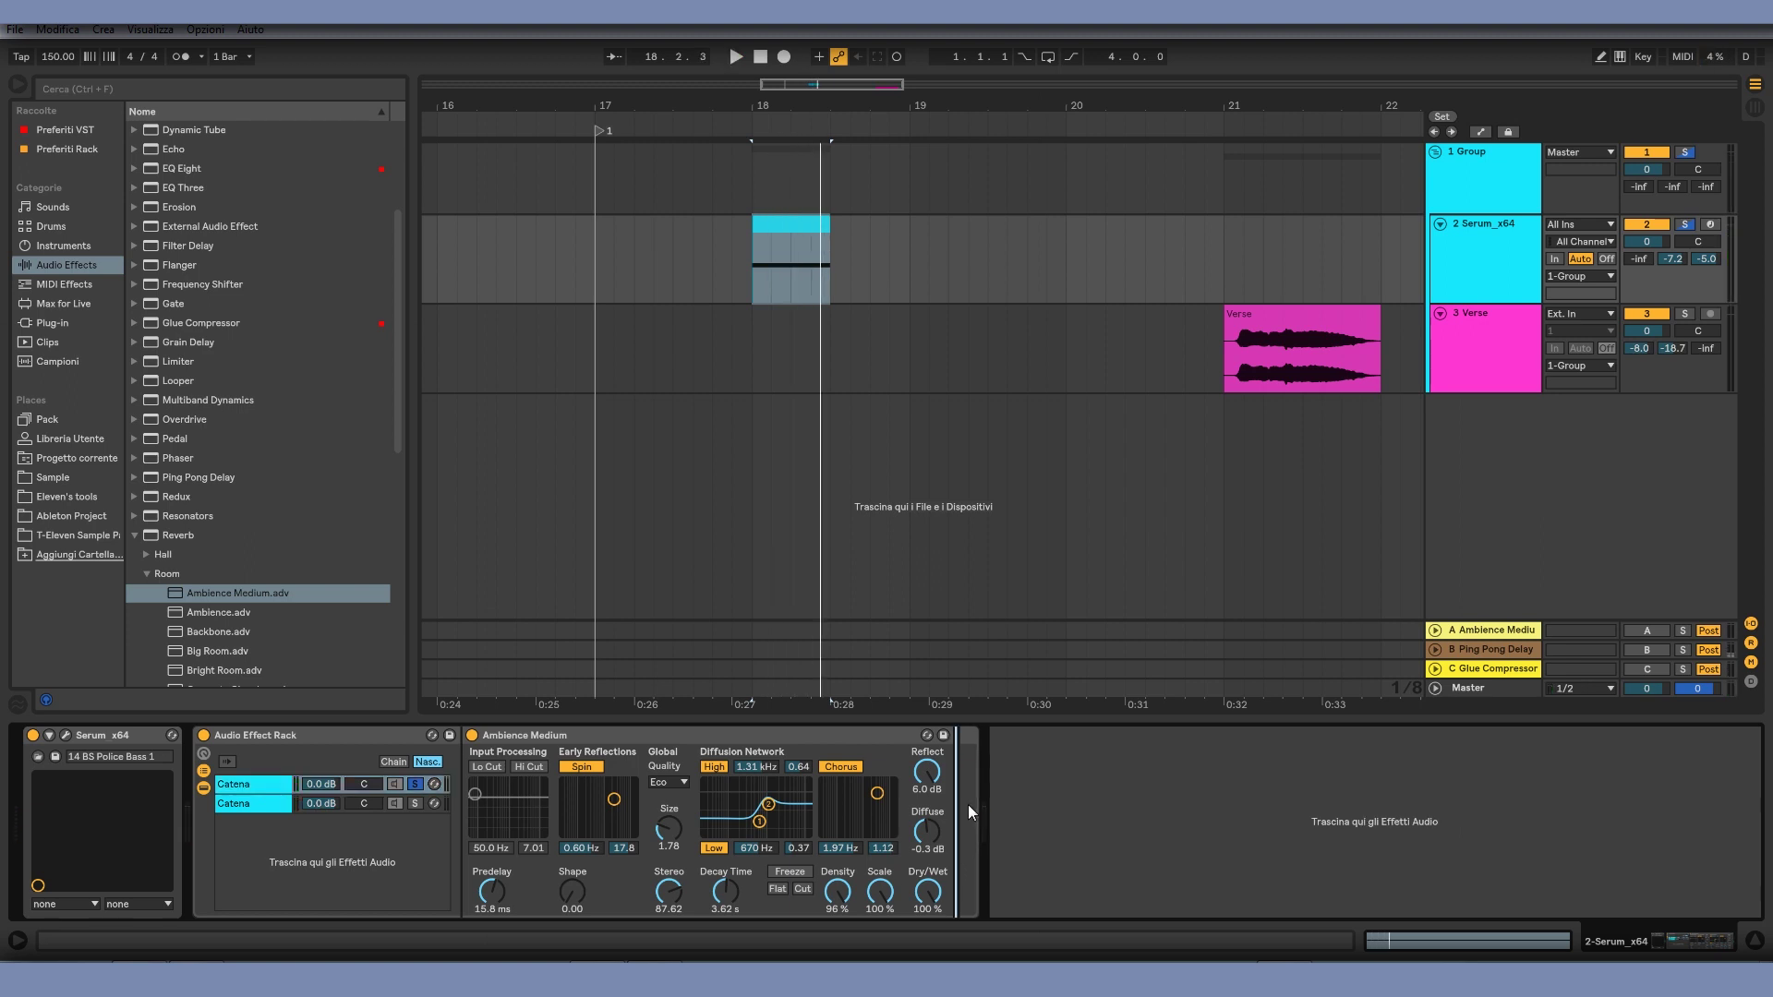
left_click(415, 784)
Step: Lower the reverb chain's volume to -inf, raise it to -10.6 dB and play the Serum clip through both chains
left_click(264, 804)
left_click(264, 753)
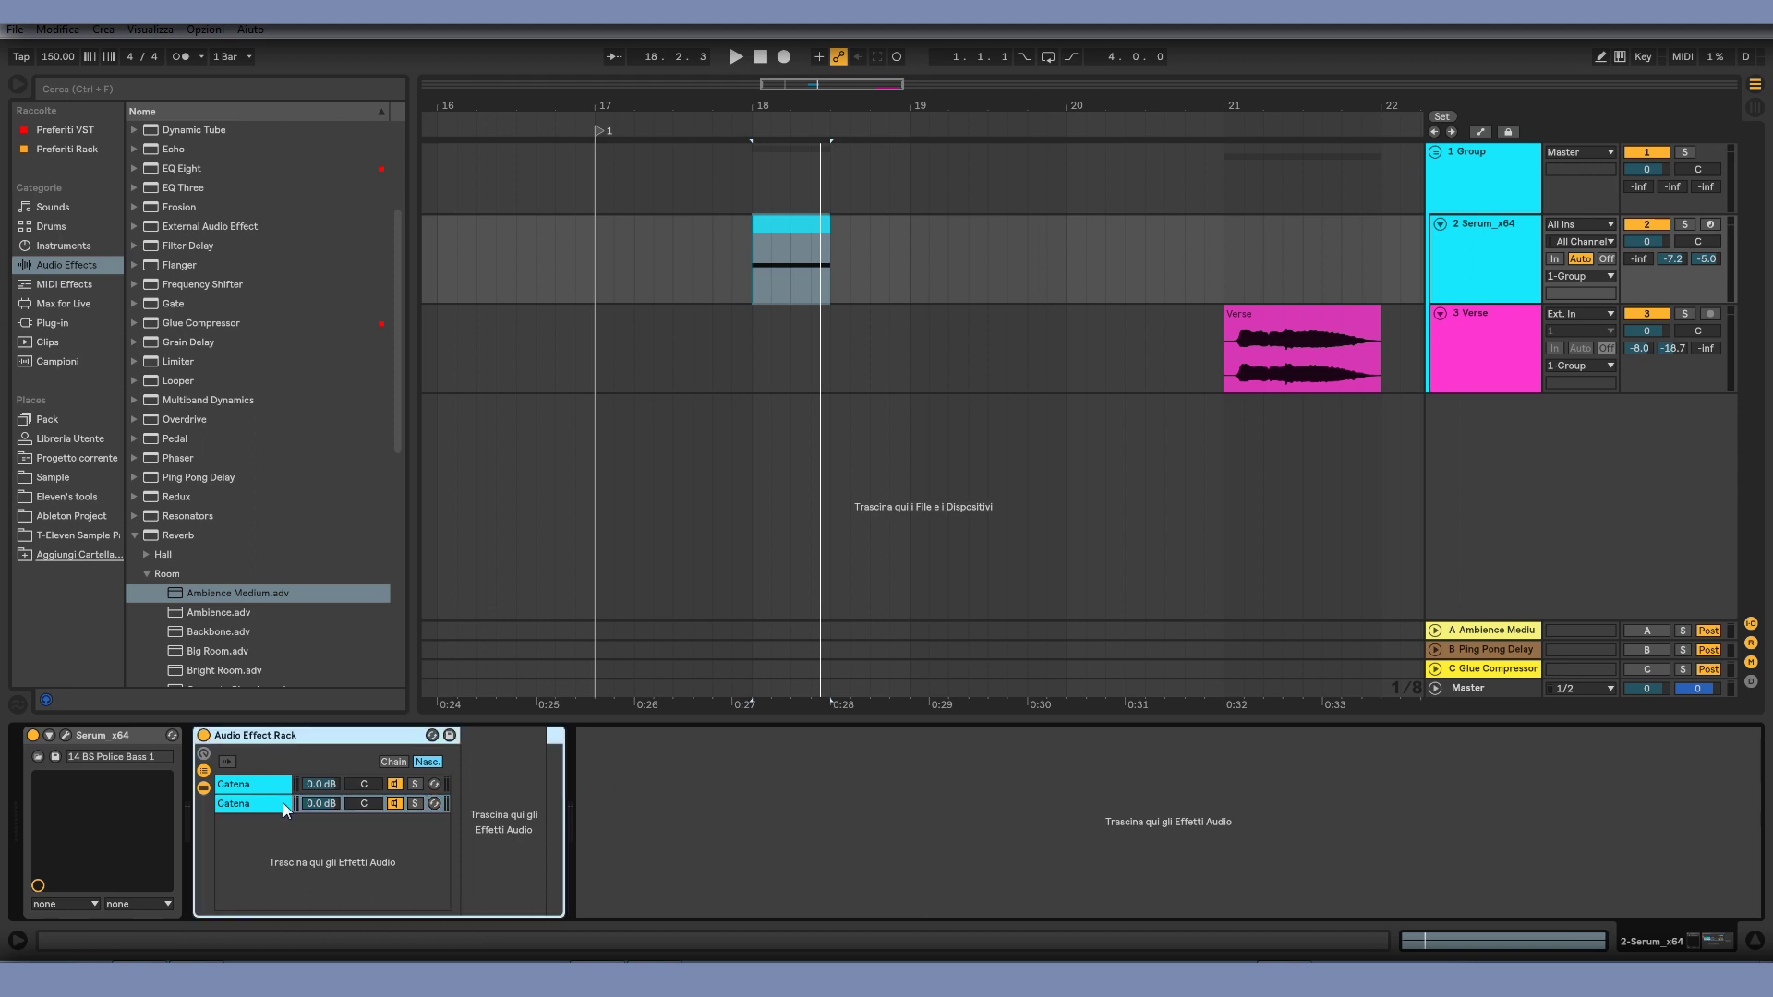
left_click_drag(320, 784, 321, 845)
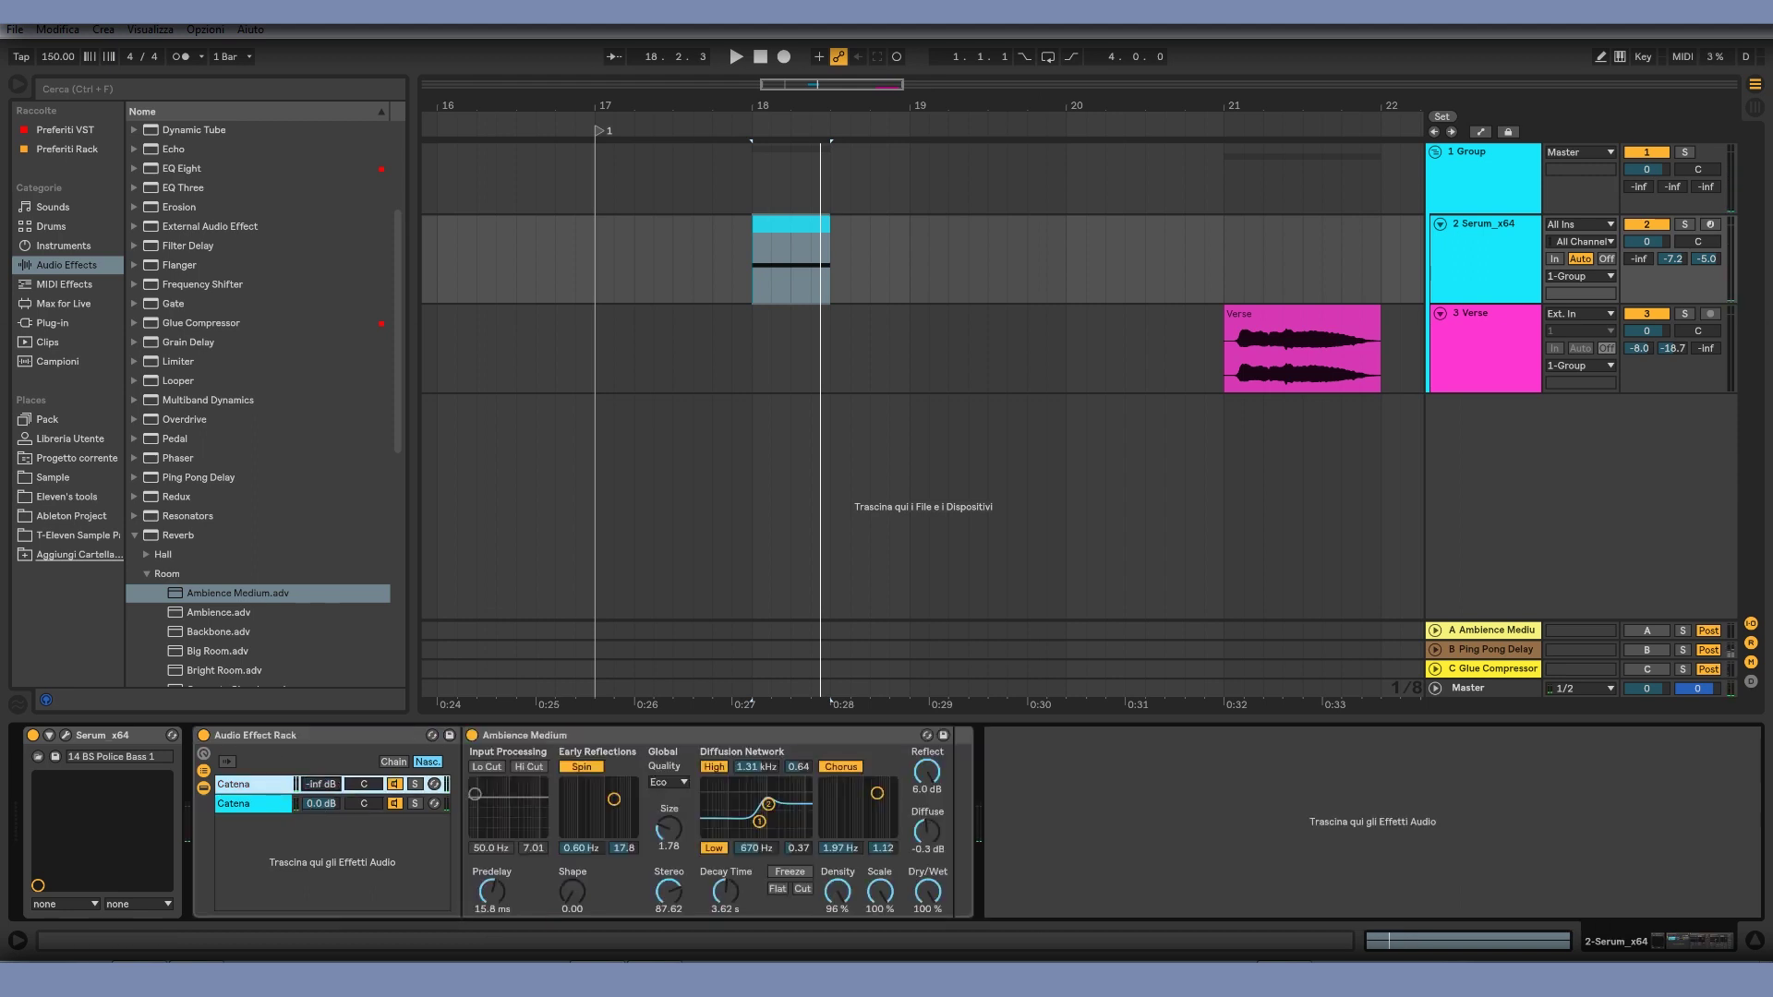
left_click(242, 805)
left_click_drag(320, 784, 321, 750)
key("space")
key("space")
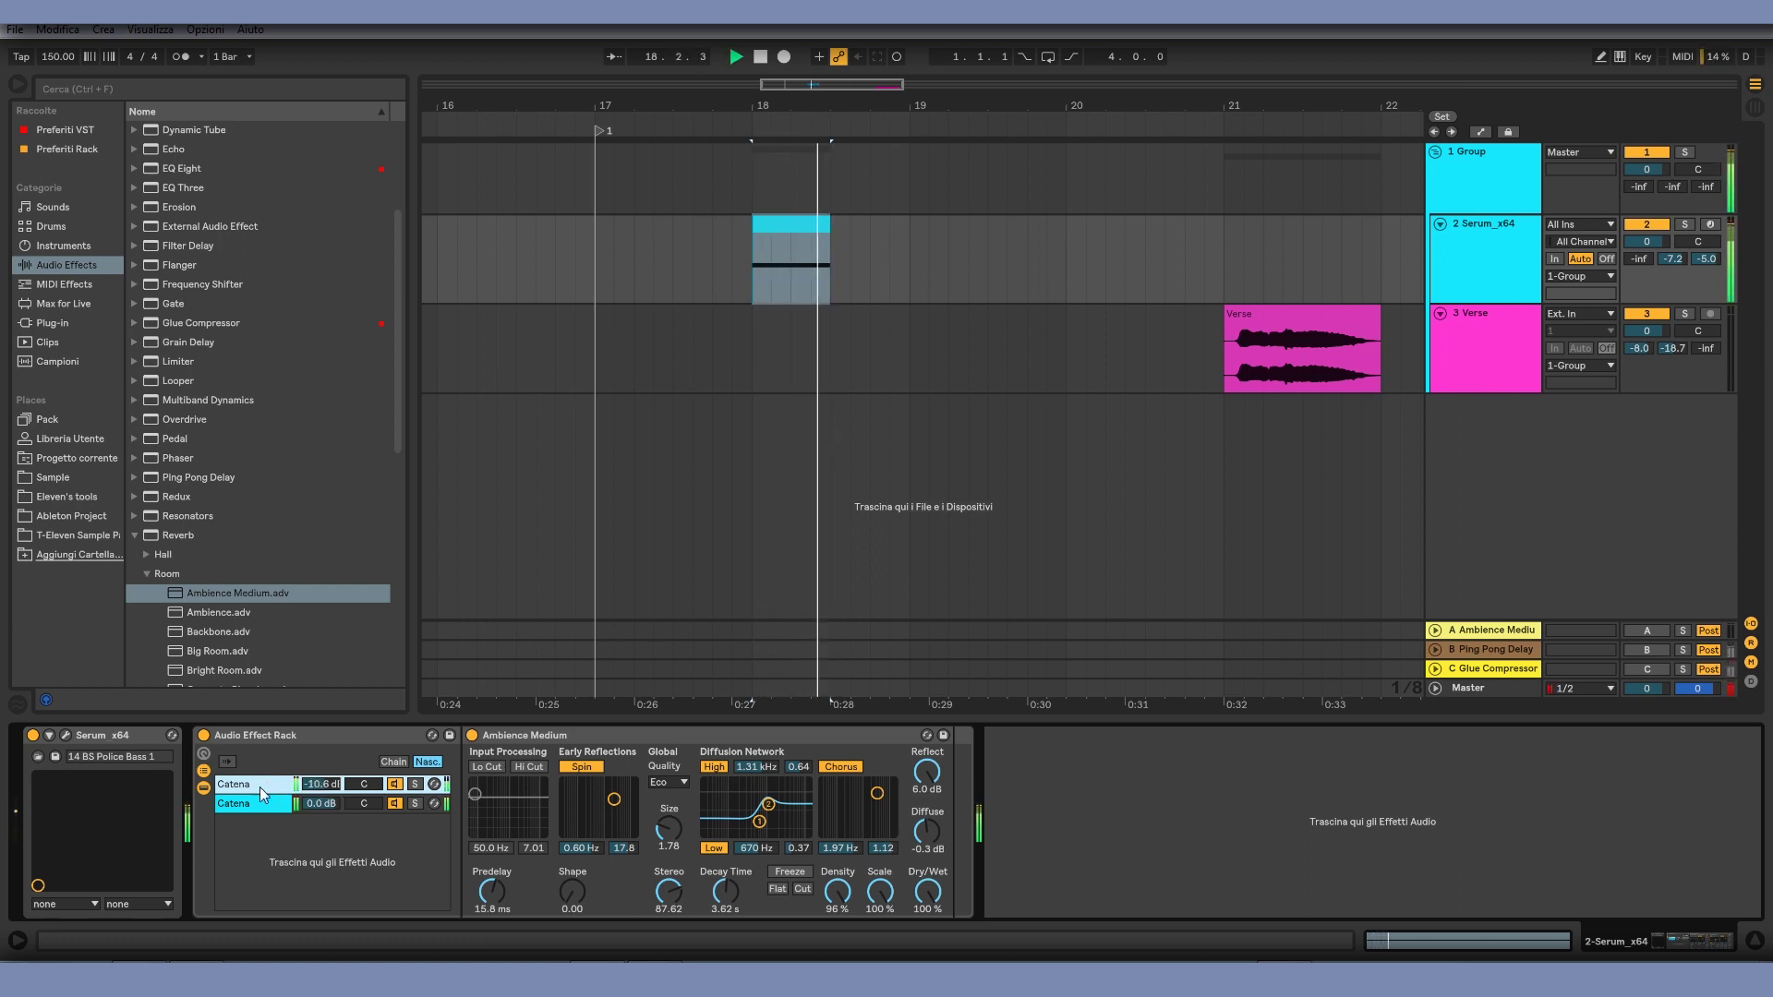
left_click(444, 766)
left_click(268, 783)
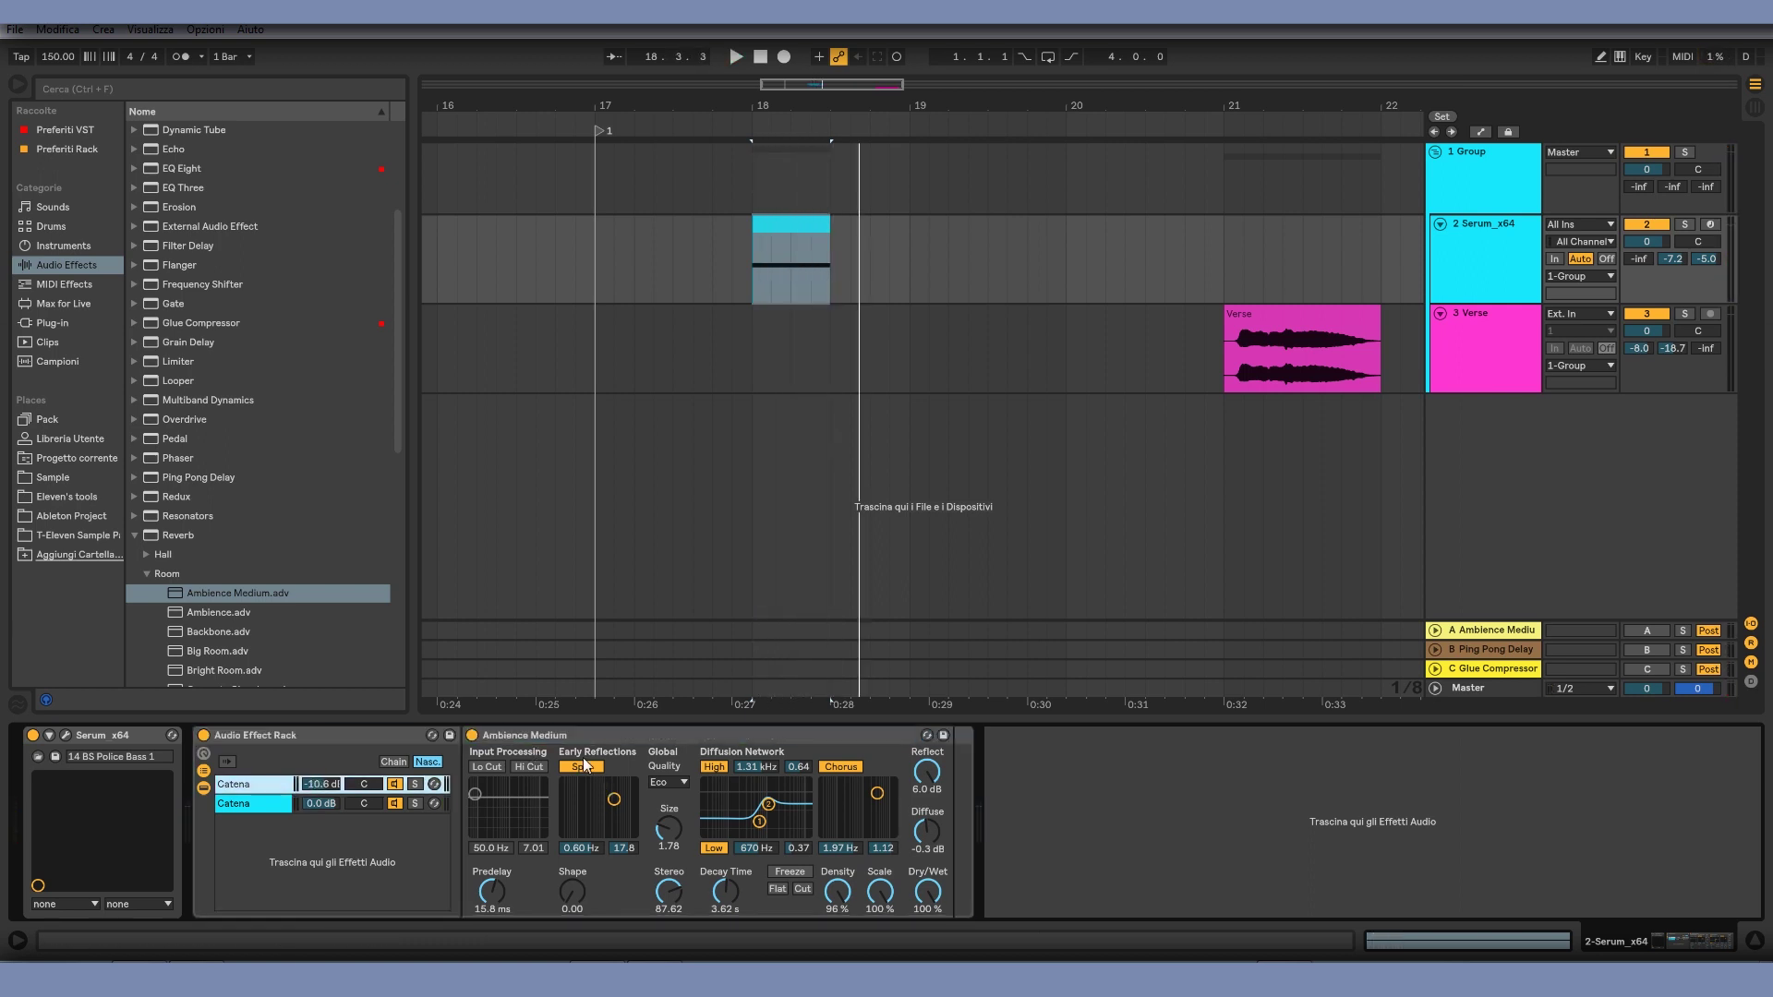
Step: Delete the Audio Effect Rack from the Serum track
left_click(1464, 173)
left_click(1493, 258)
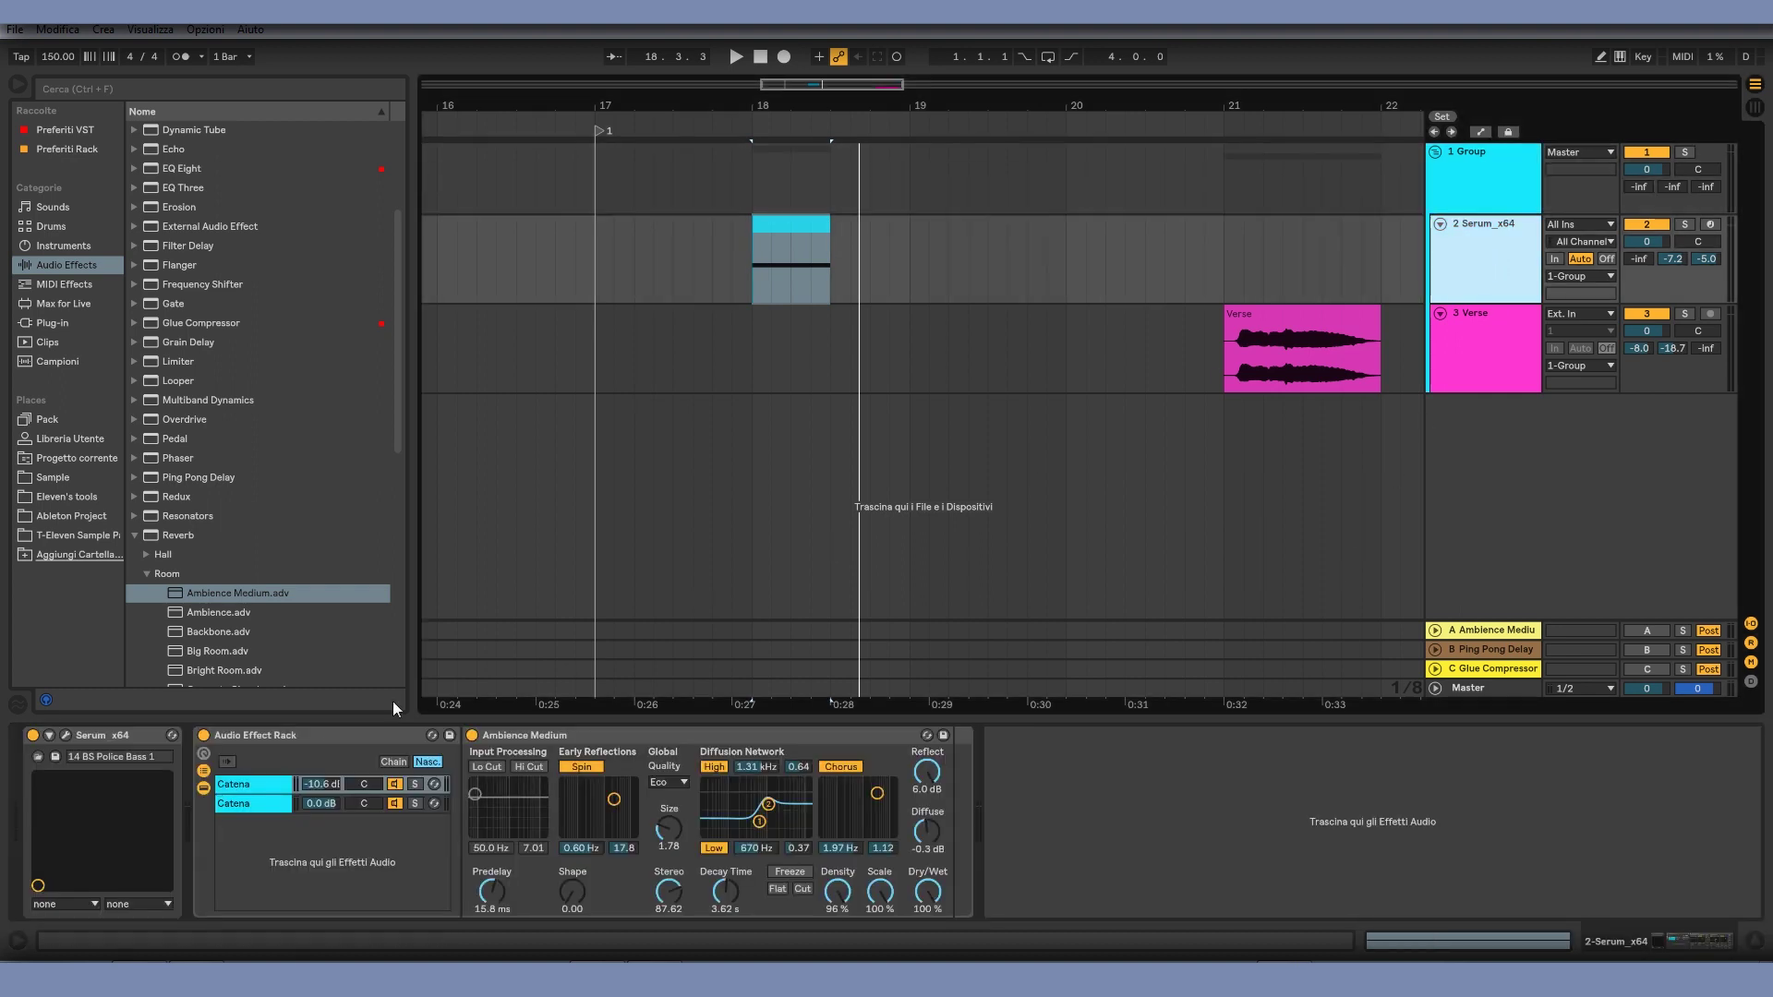
left_click(323, 731)
key("Delete")
Step: Set the Serum track's Glue Compressor send to -6.2 dB and toggle the Ping Pong Delay return off and on
left_click(1477, 629)
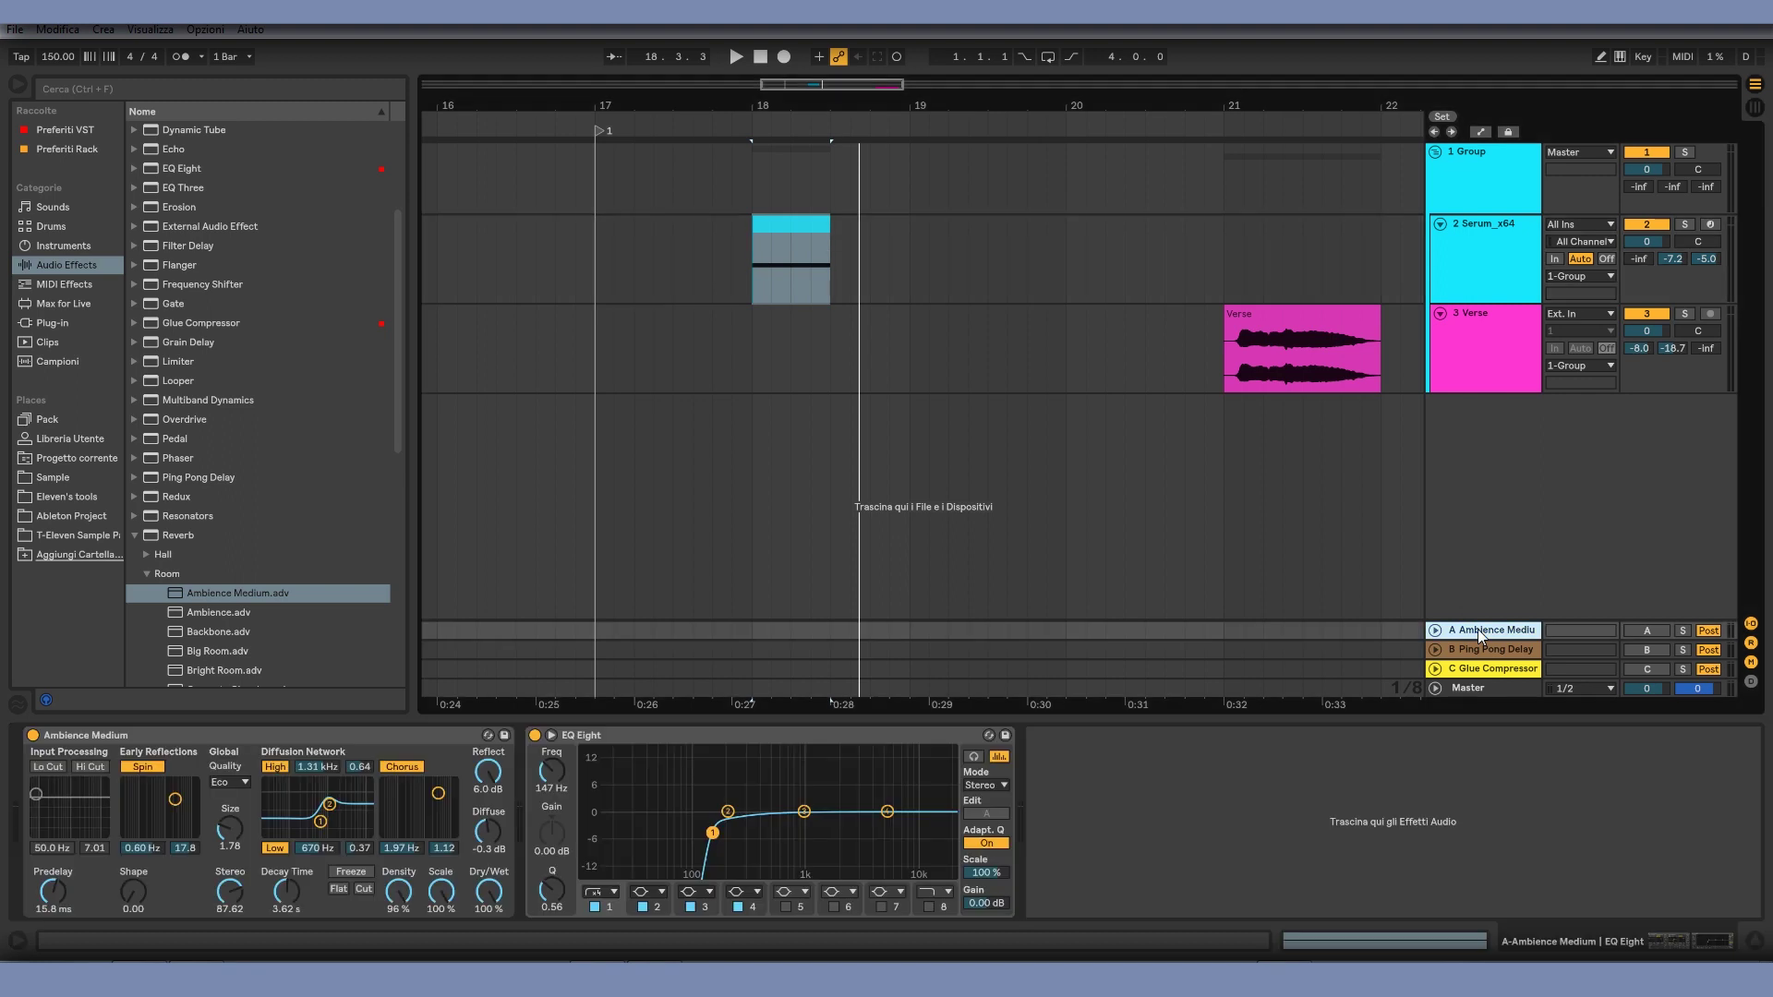
left_click_drag(1705, 259, 1686, 274)
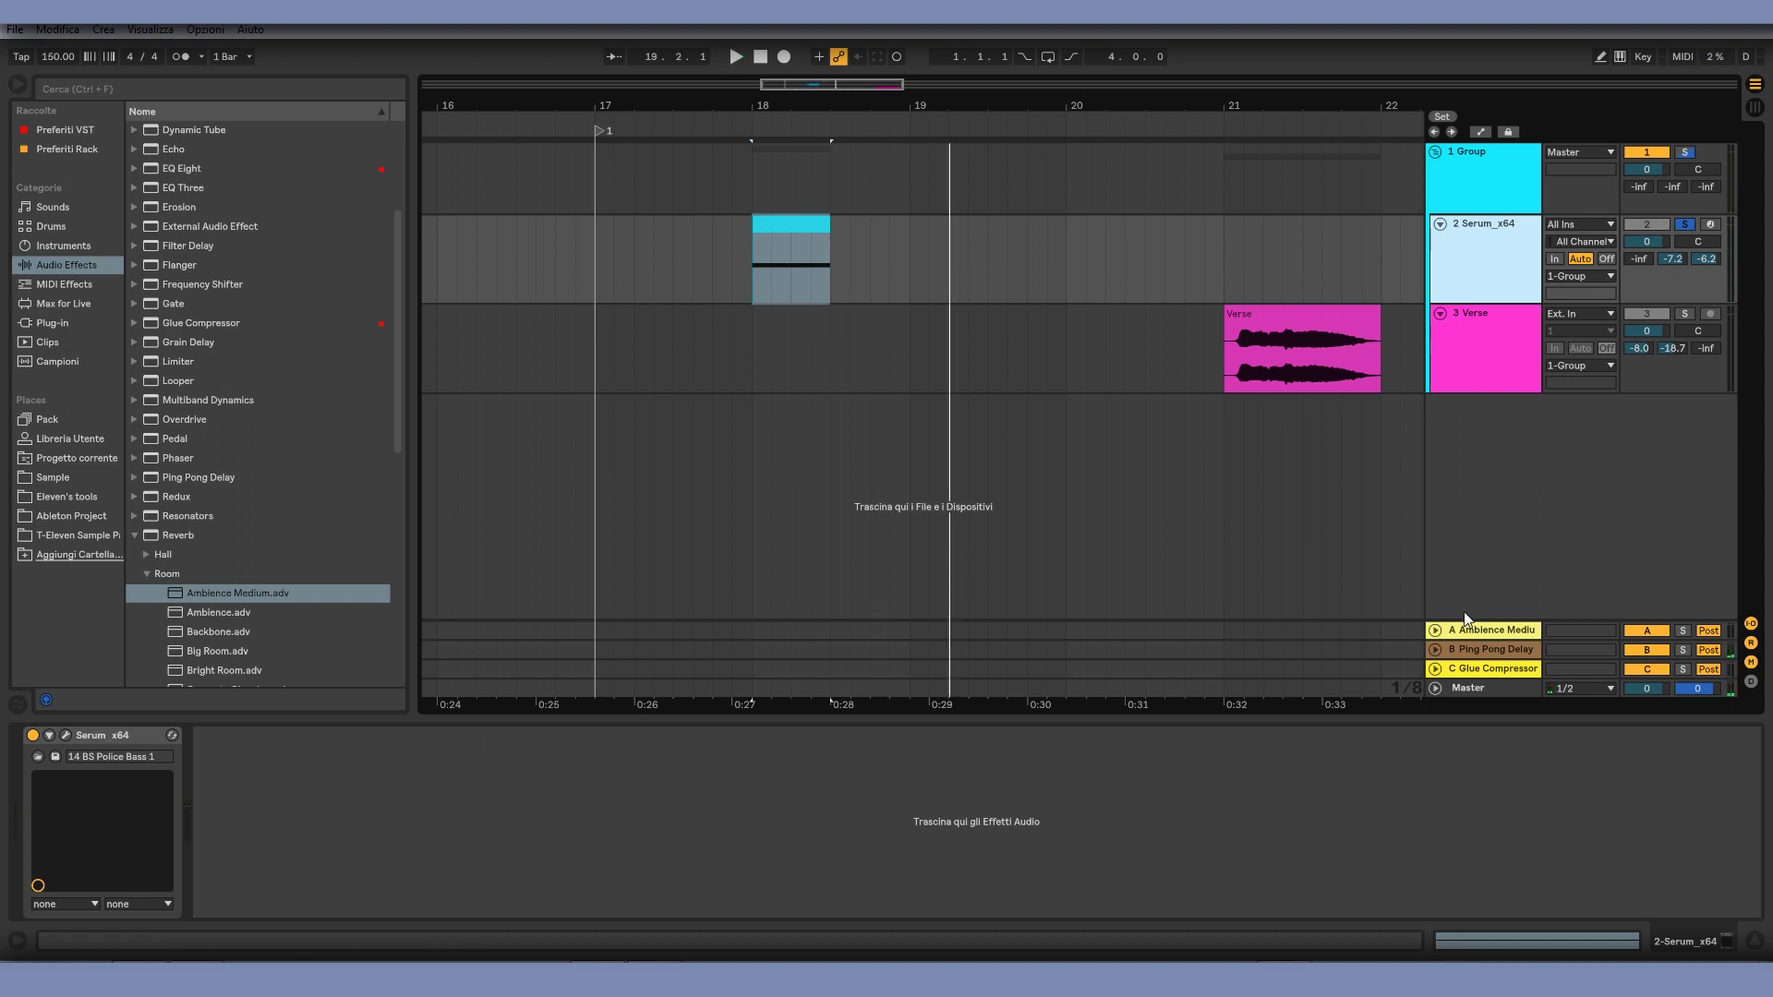
left_click(1645, 649)
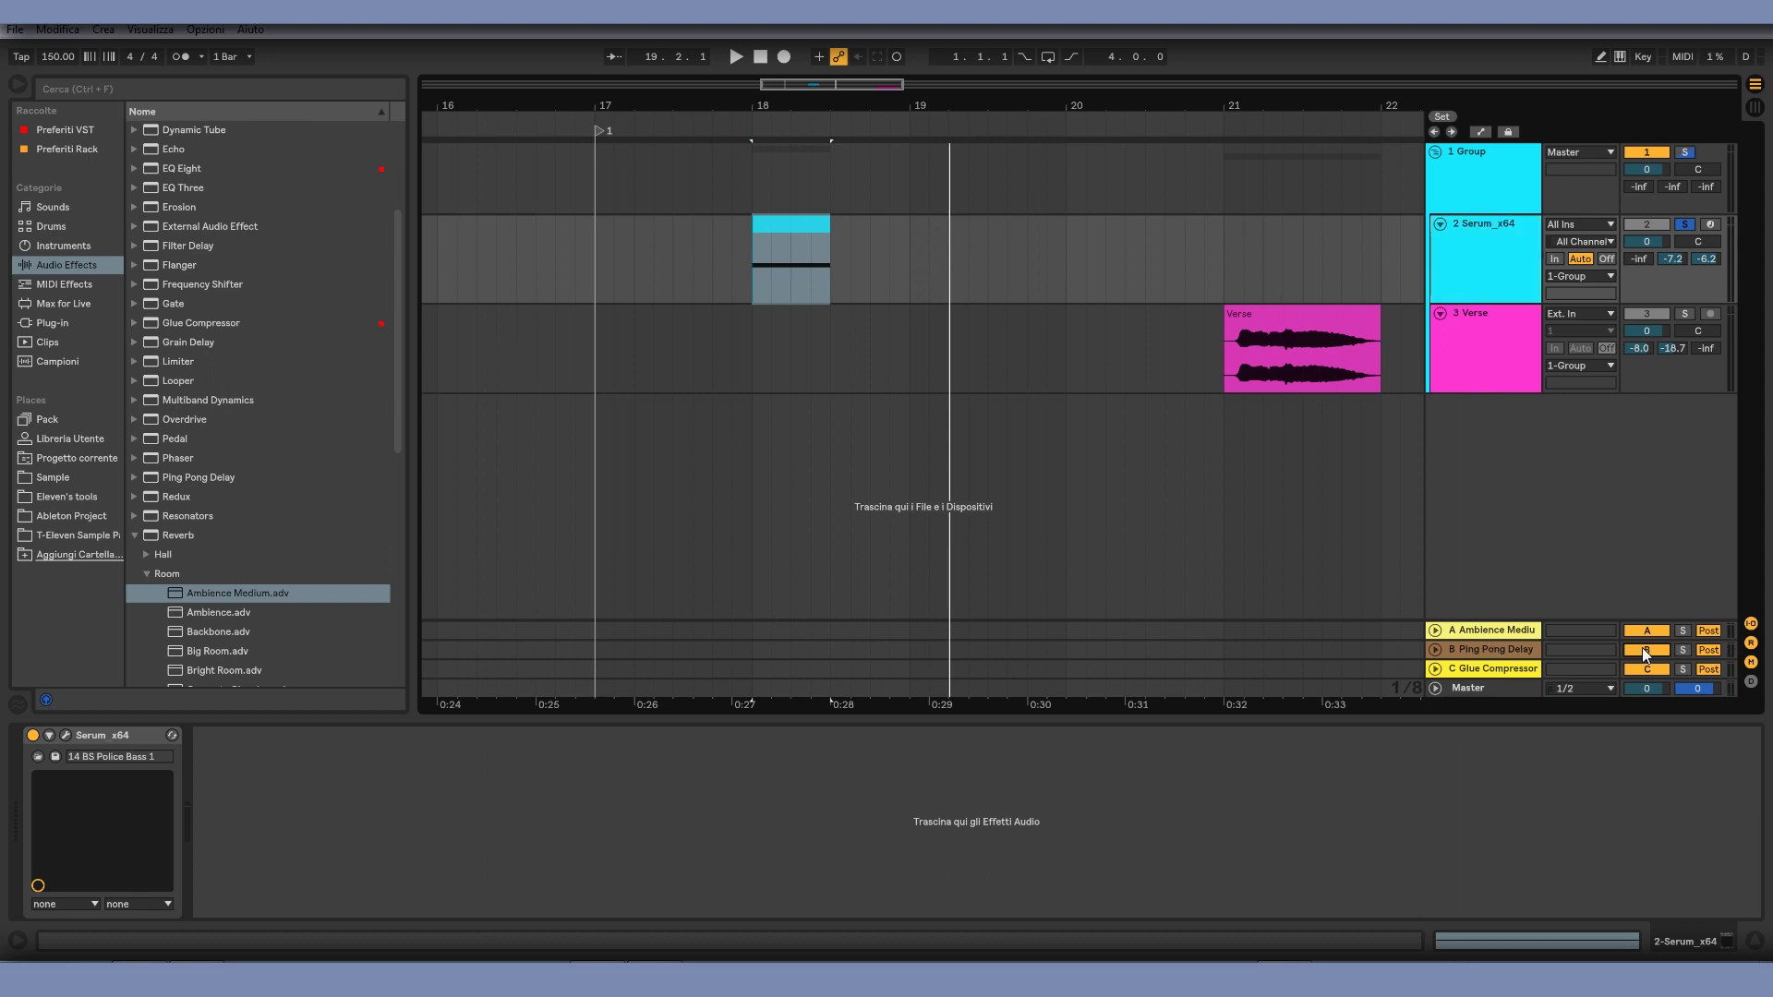
left_click(1643, 648)
left_click(923, 520)
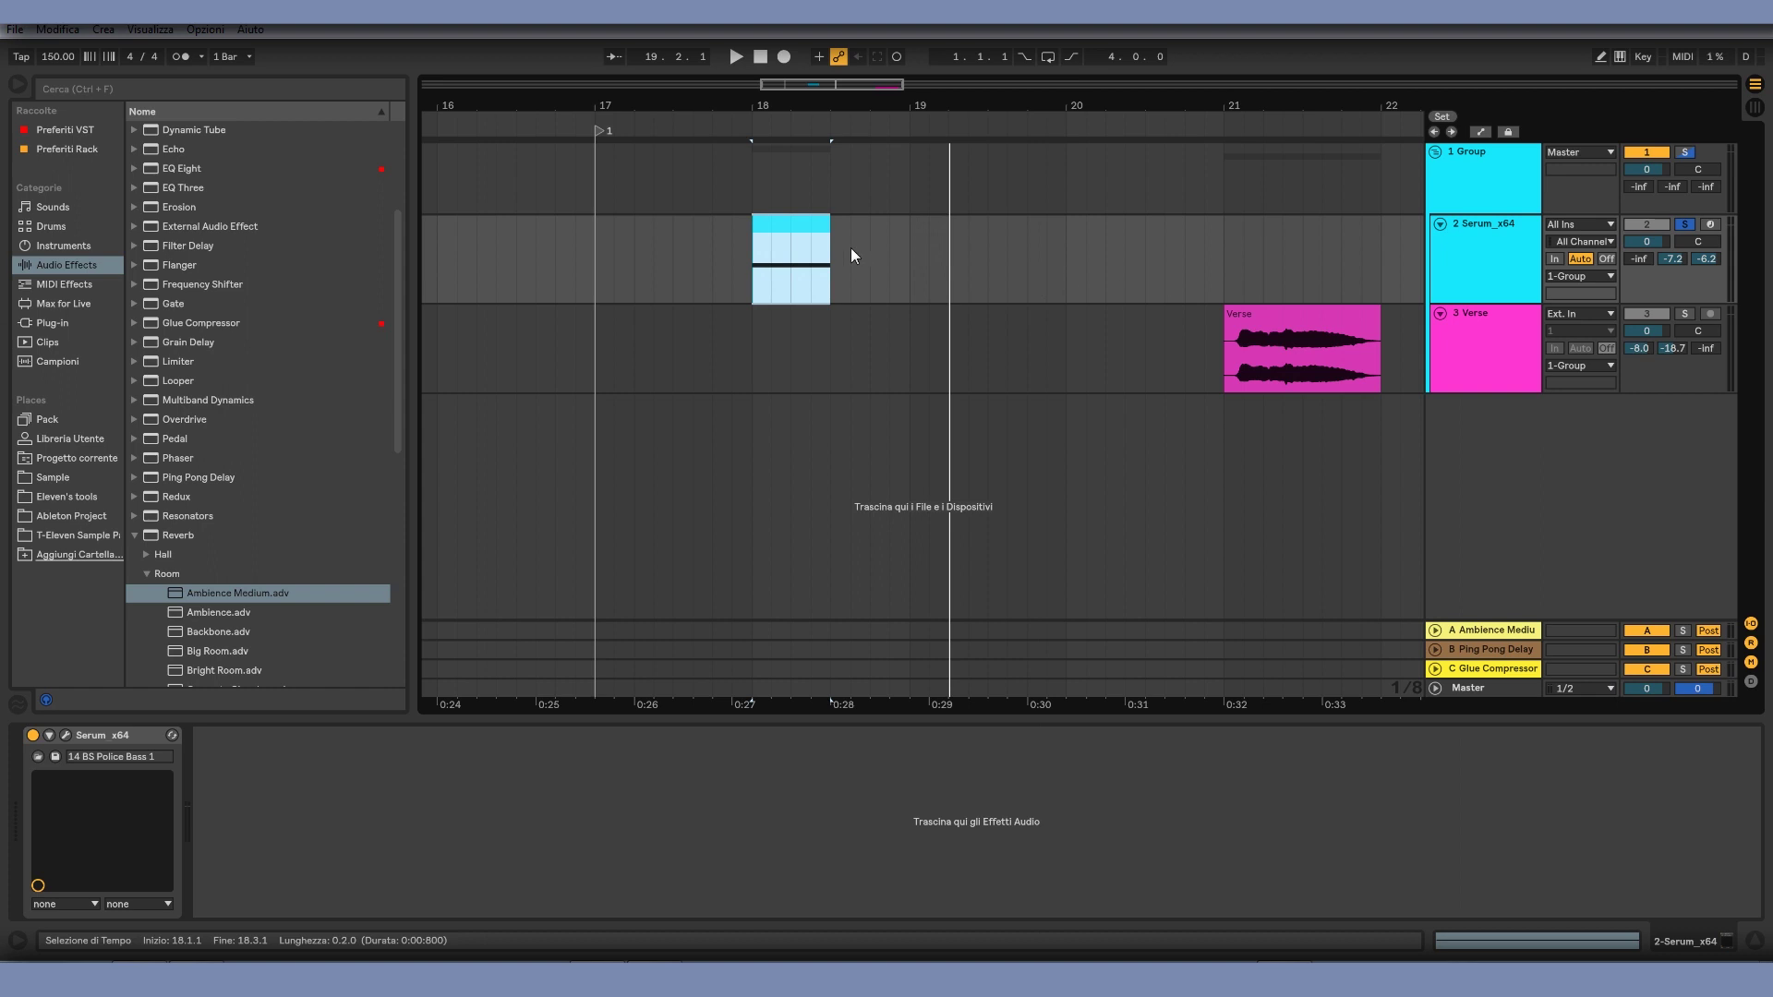
Step: Disable the Serum track's Ping Pong Delay send, play the clip without it, and enable the send again
left_click(1508, 303)
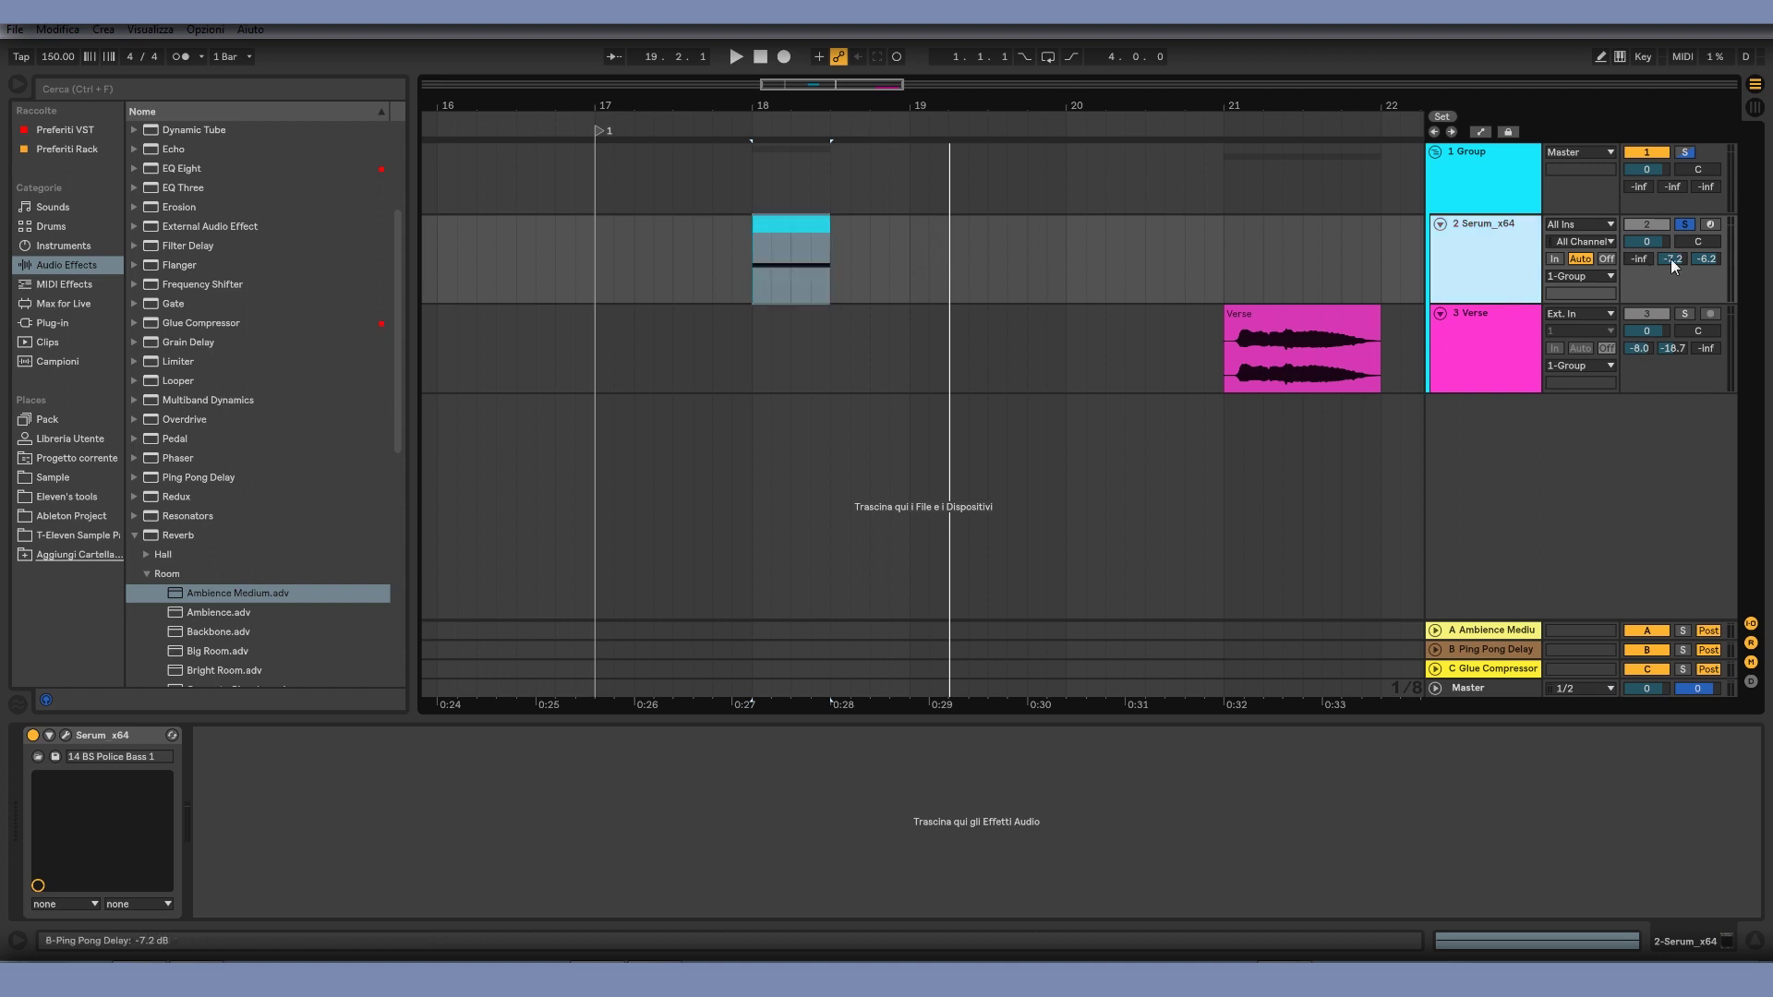
right_click(1676, 258)
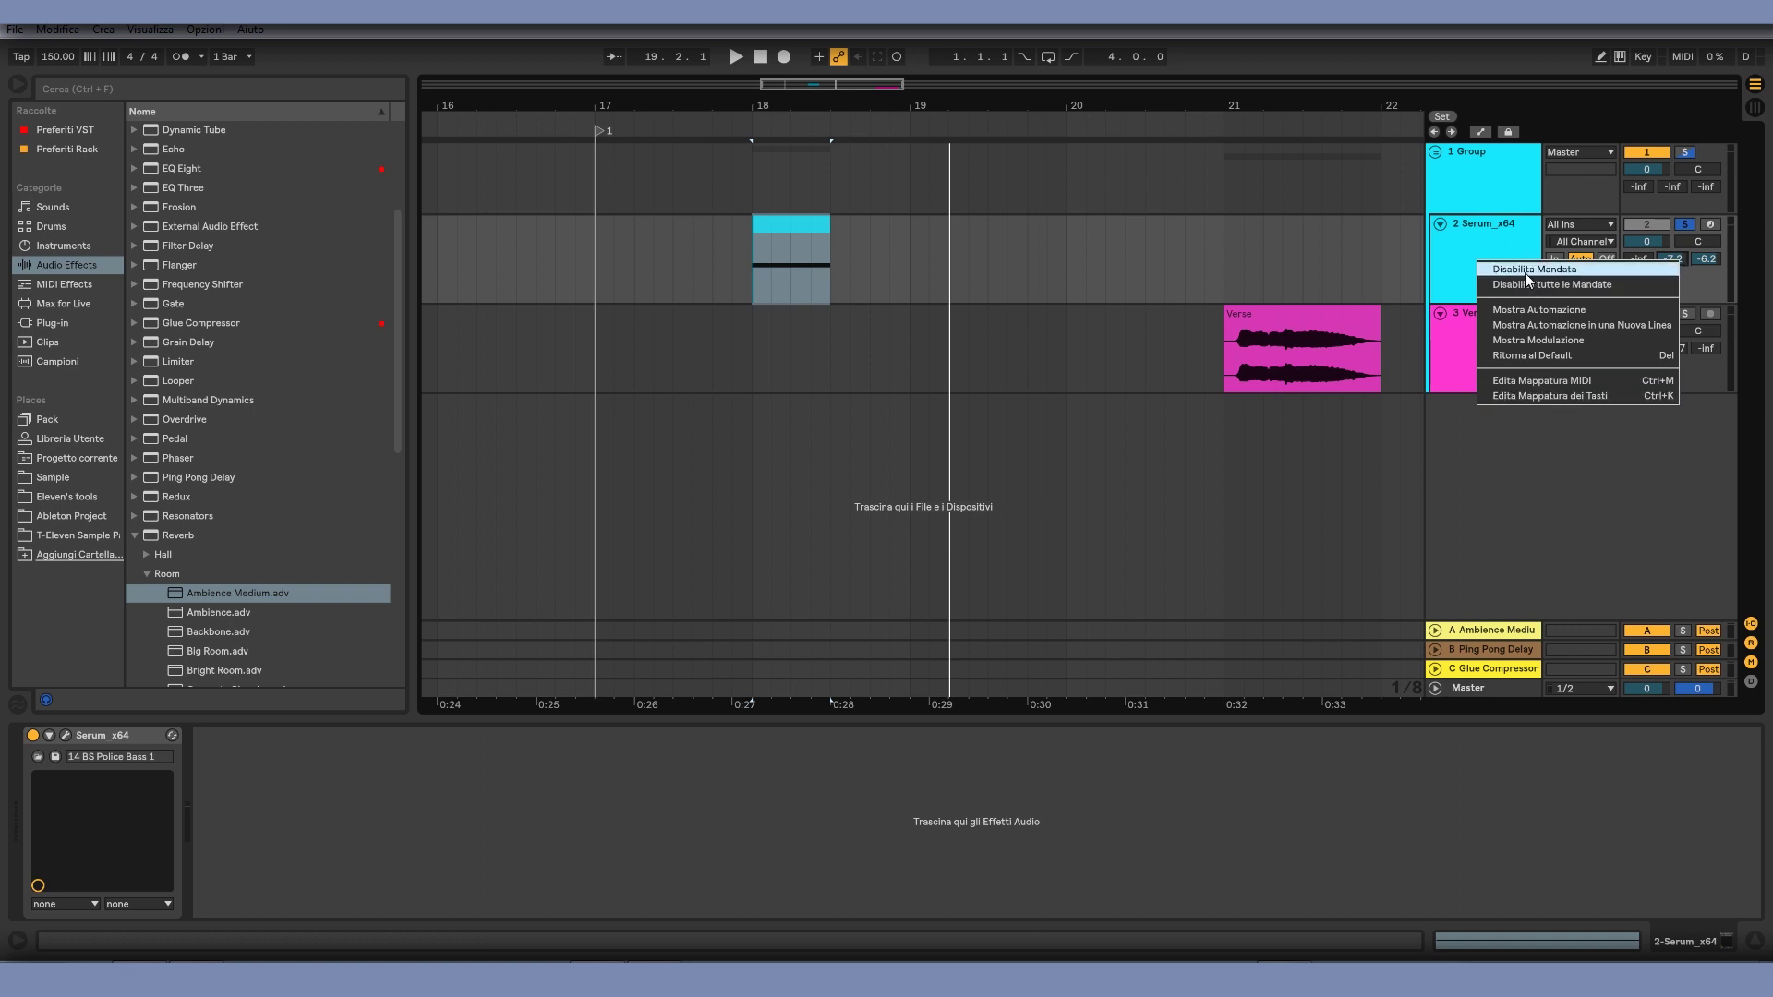
left_click(1579, 271)
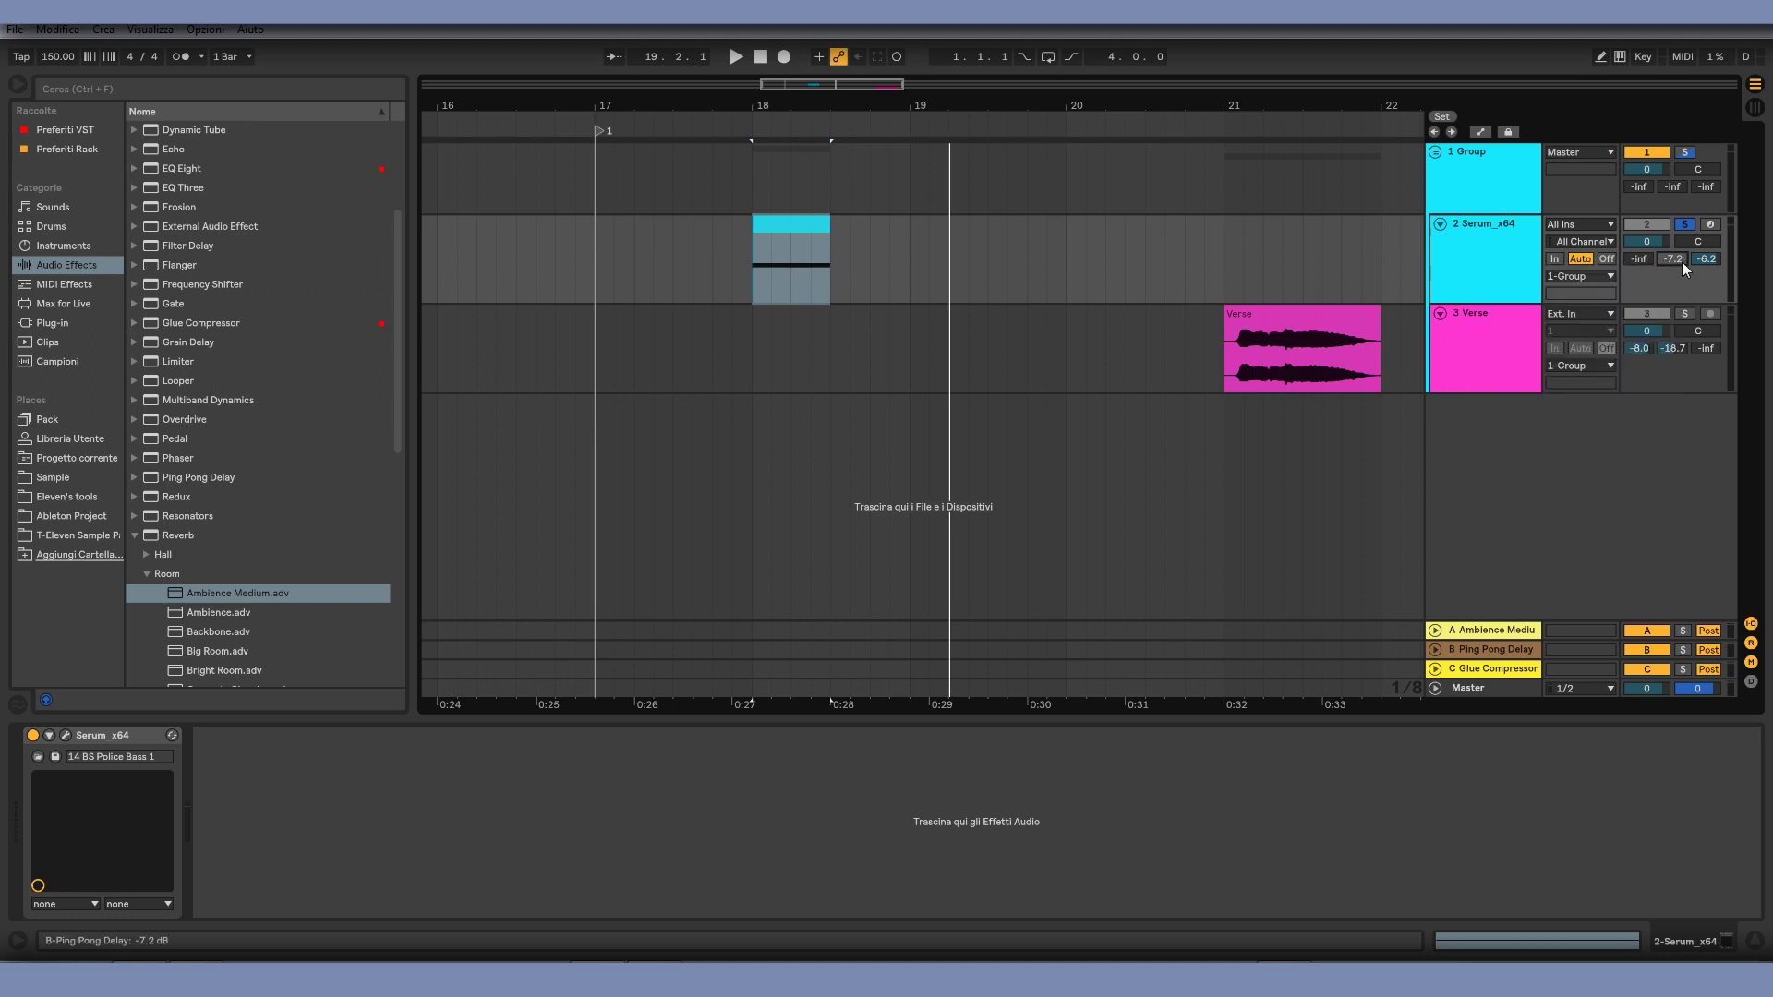
key("space")
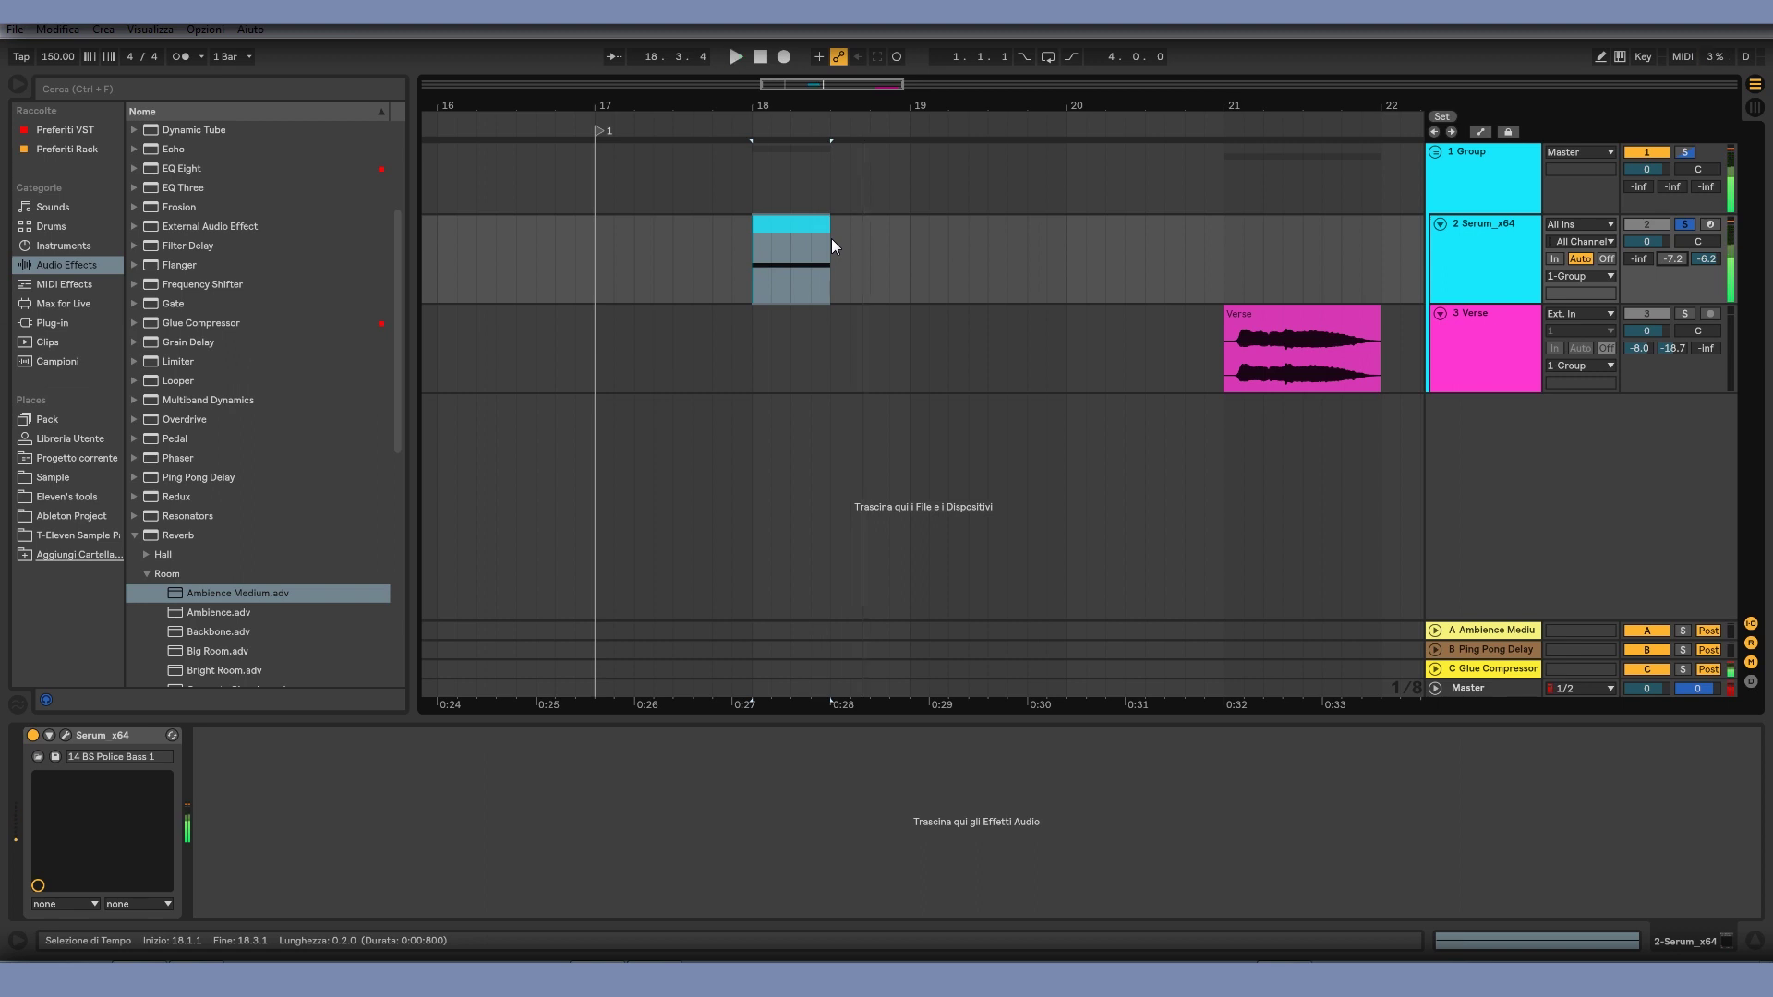
right_click(1682, 264)
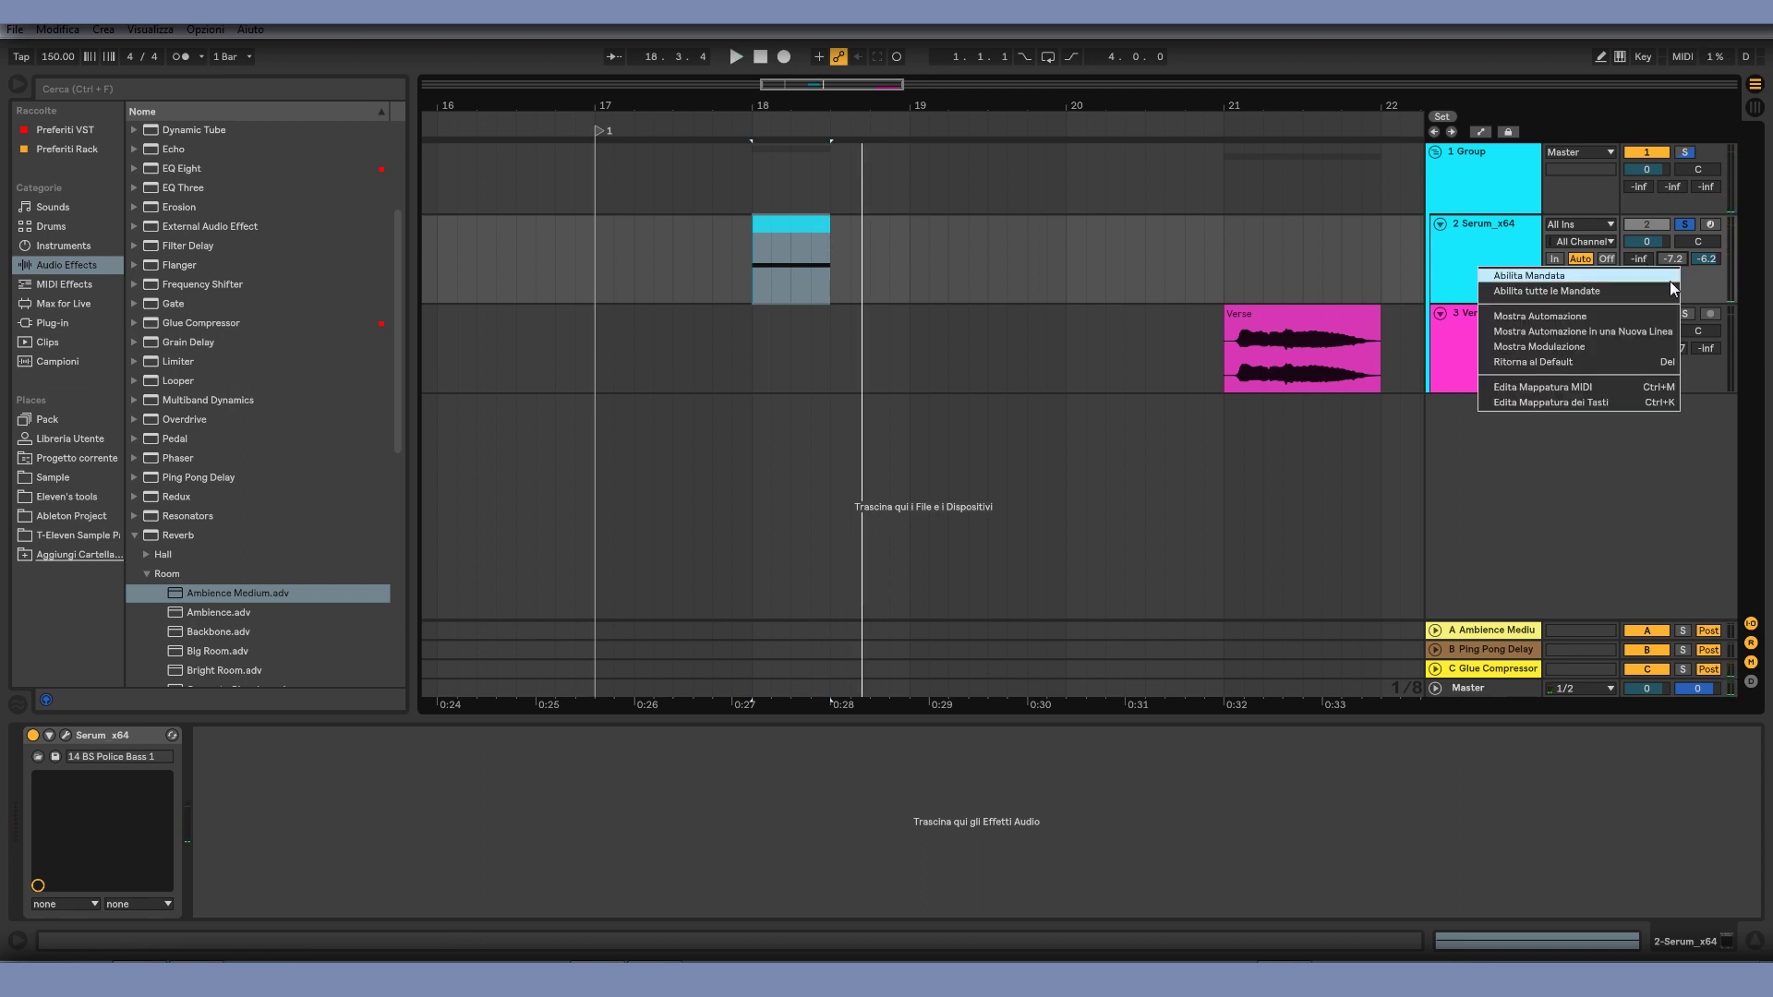
left_click(1669, 281)
Step: Disable all of the Serum track's sends and play the clip
right_click(1665, 260)
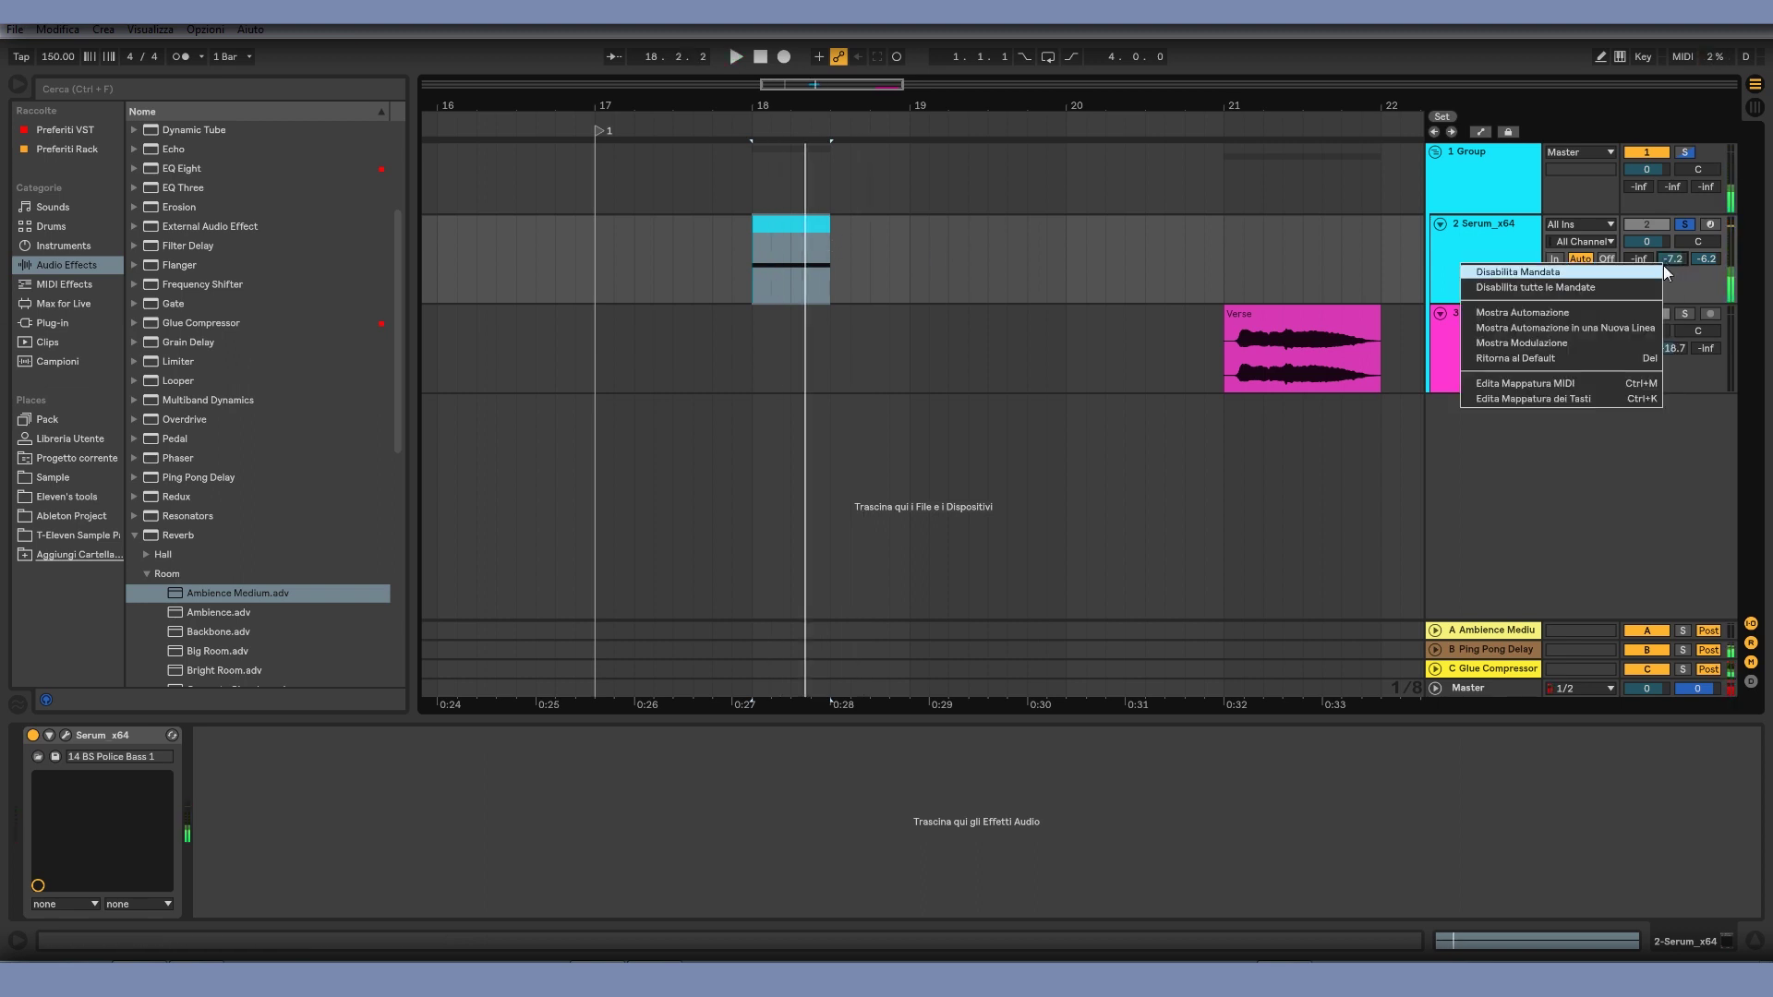
left_click(1654, 286)
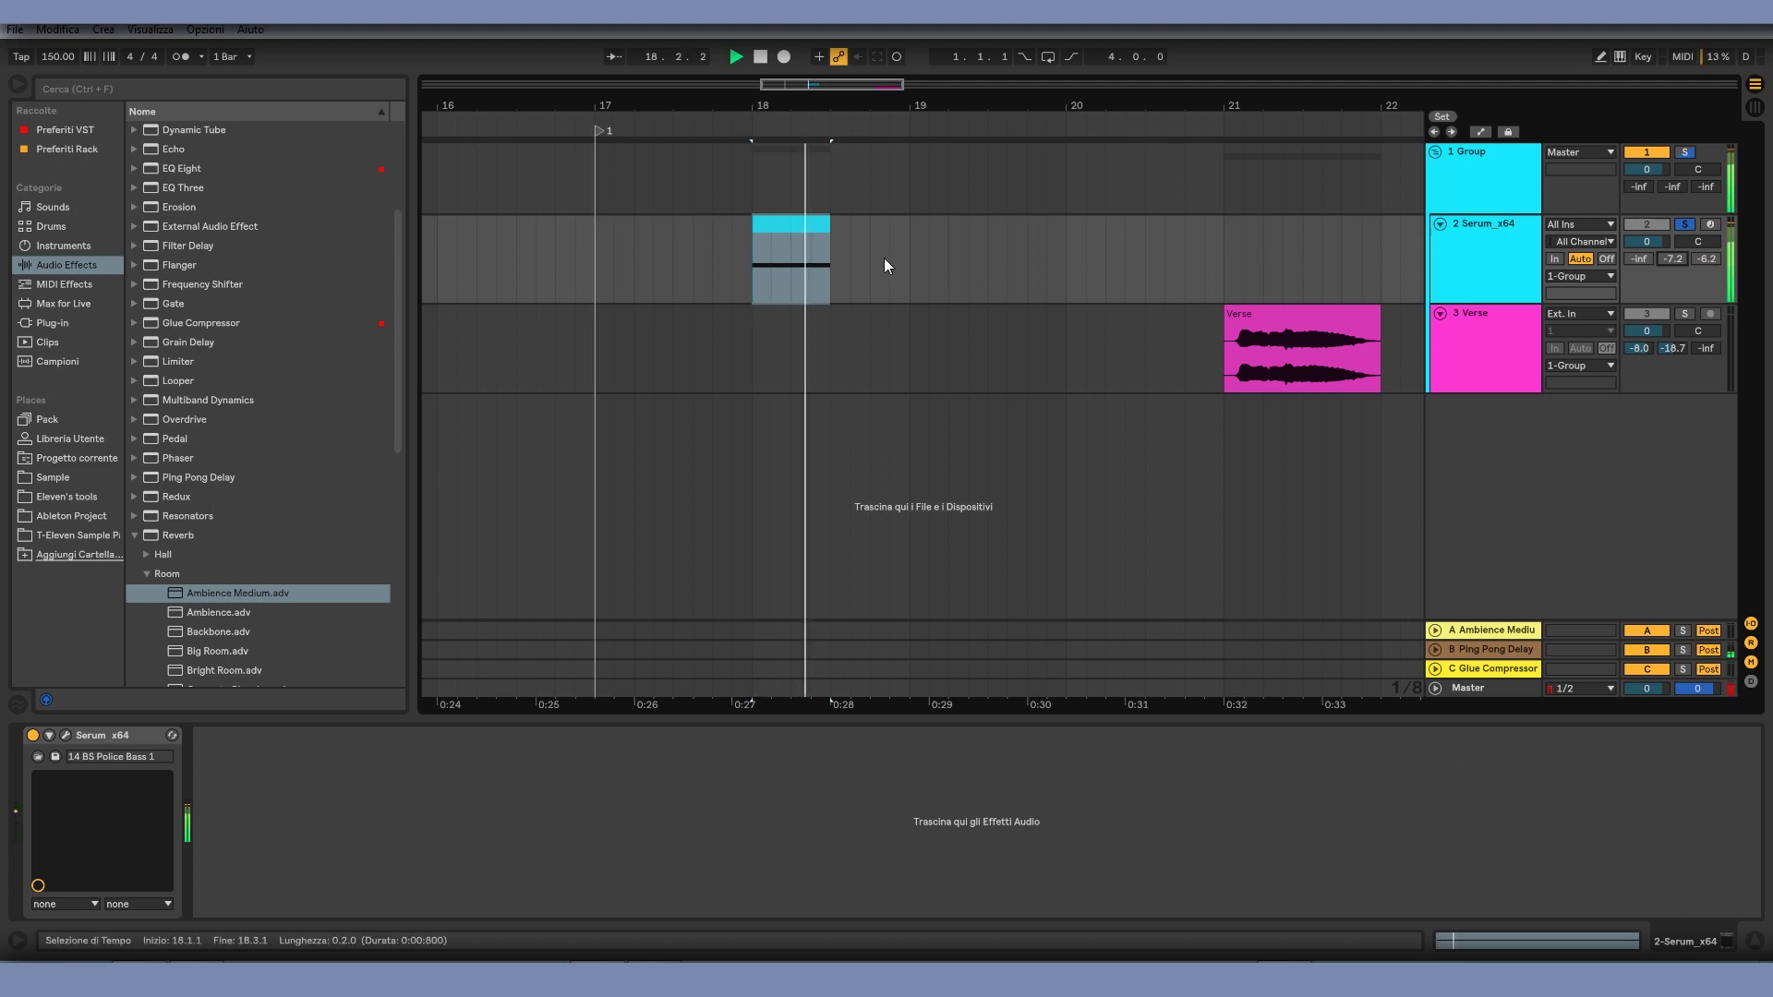
key("space")
left_click(1579, 649)
Step: Insert an audio track after the Serum track and set its input to B-Ping Pong Delay
right_click(1455, 296)
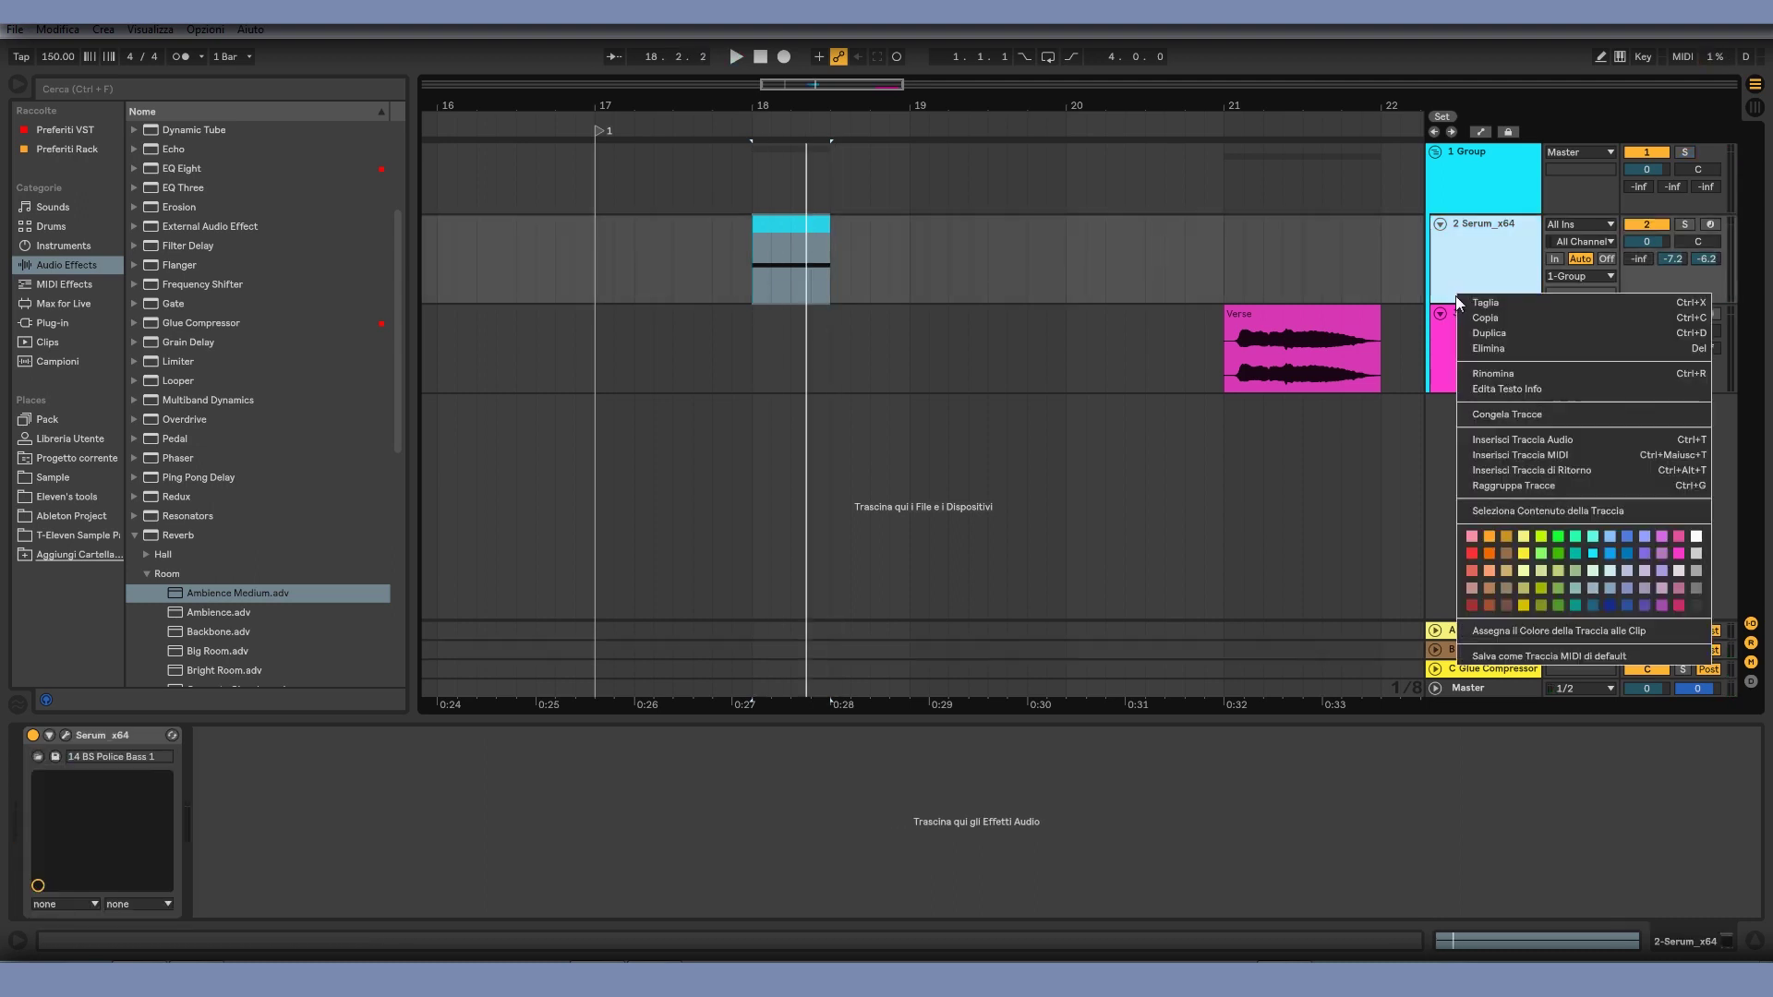
left_click(1493, 439)
left_click(1481, 358)
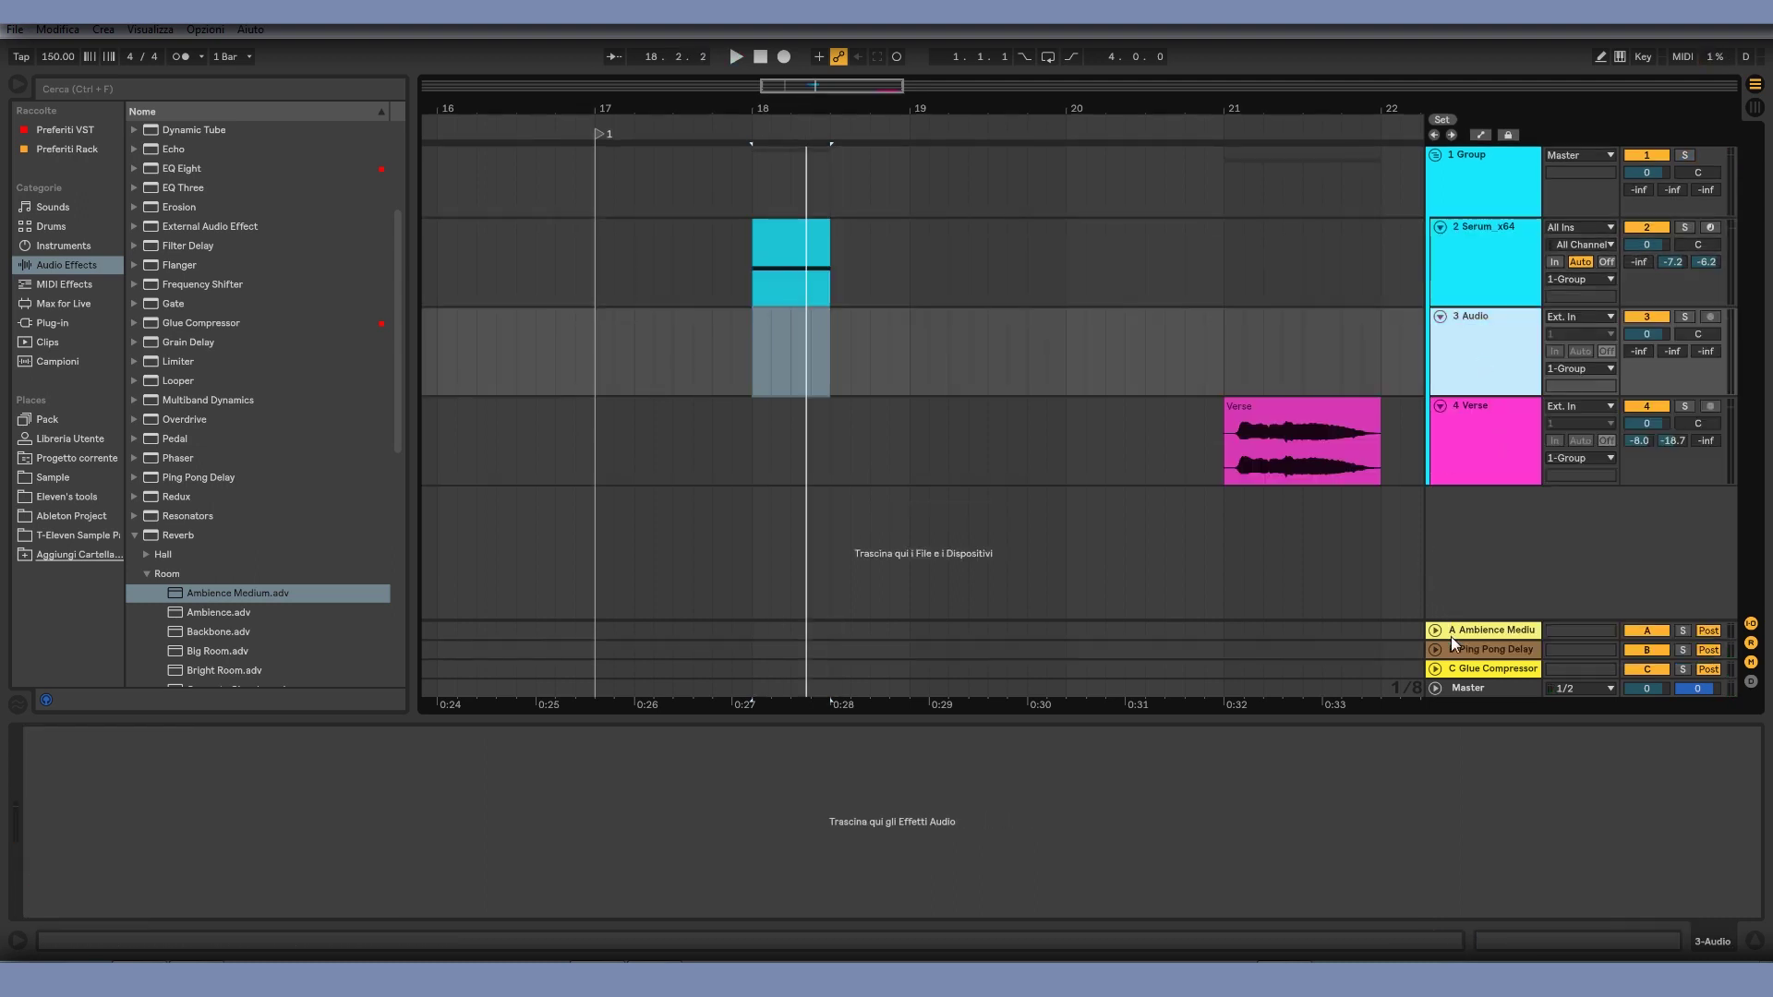
left_click(1562, 319)
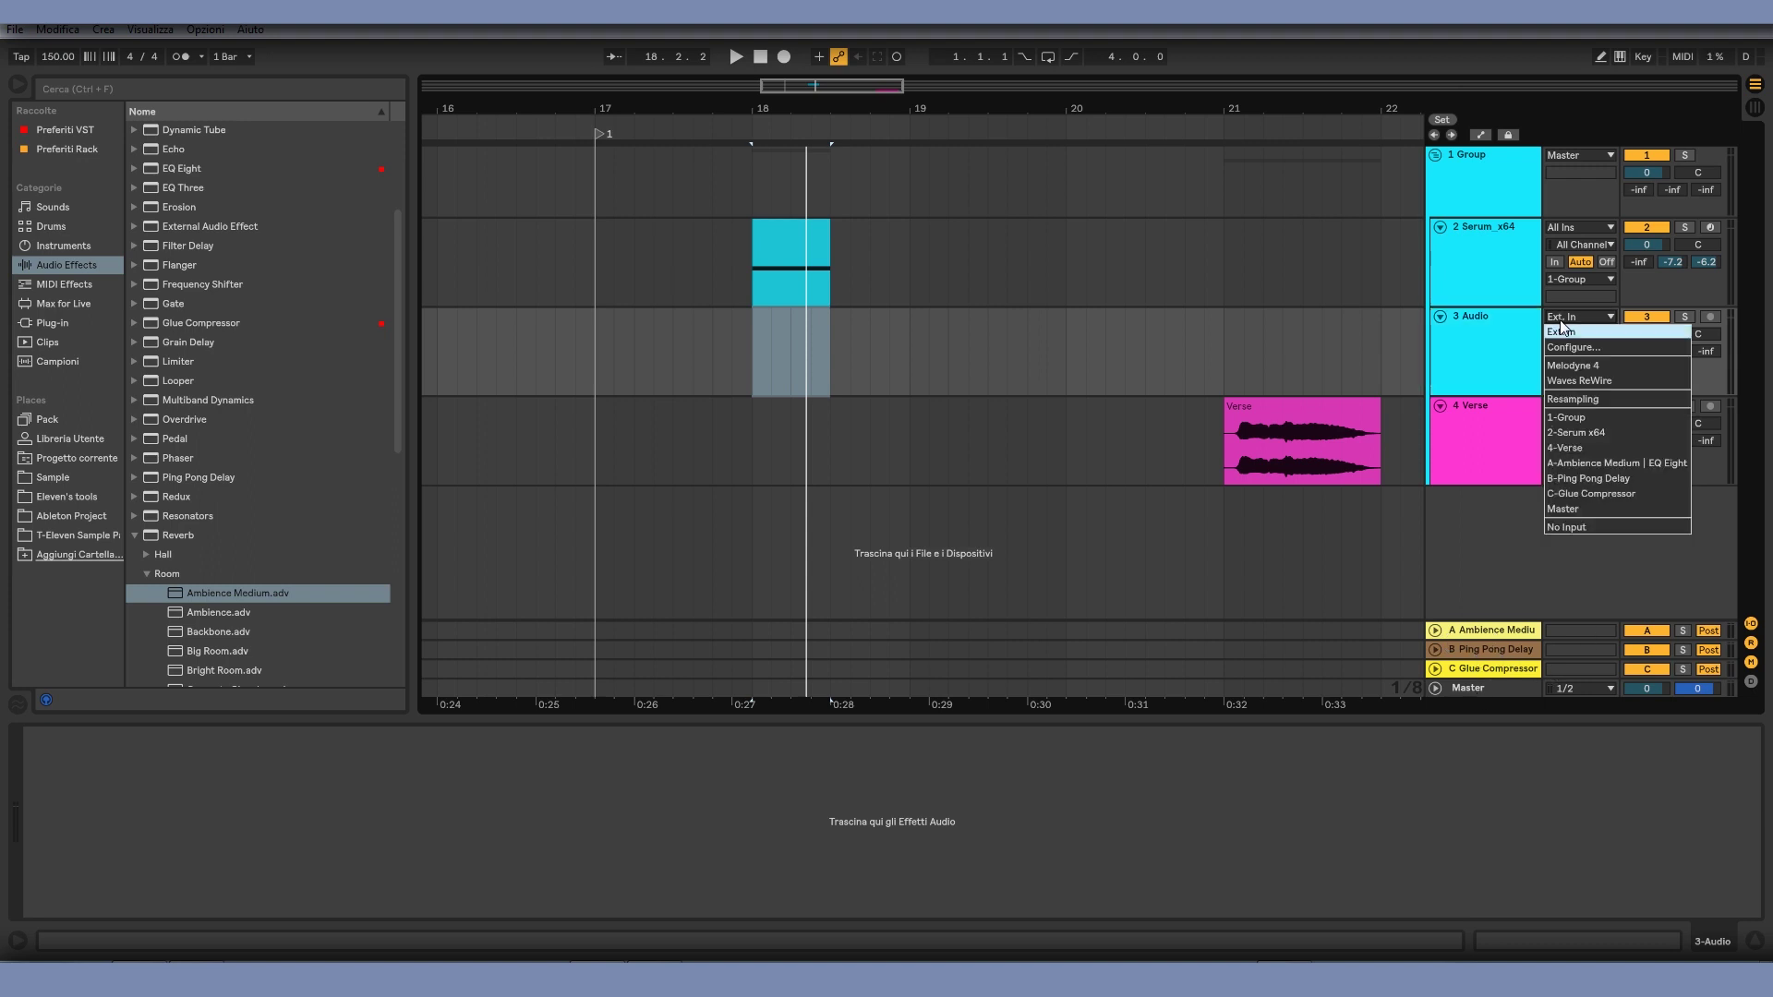
left_click(1629, 480)
Step: Arm the new audio track and record the Ping Pong Delay return from the Serum clip at bar 18
left_click(1710, 317)
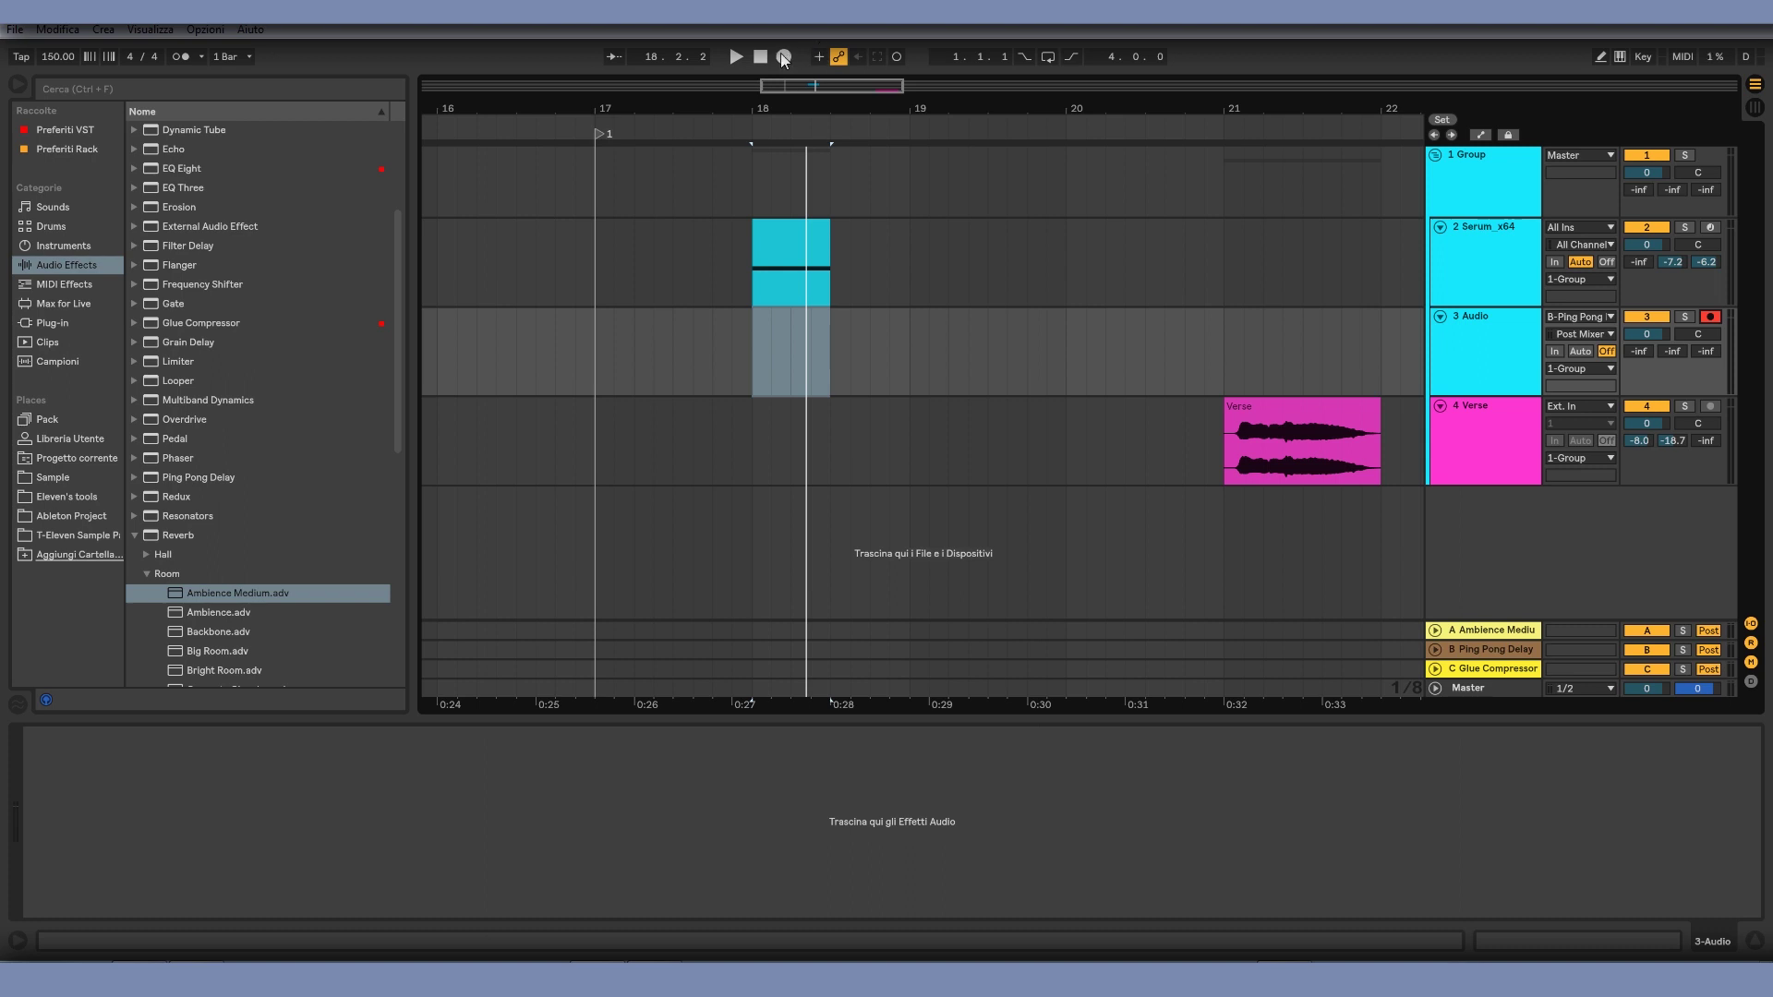
left_click(784, 57)
key("space")
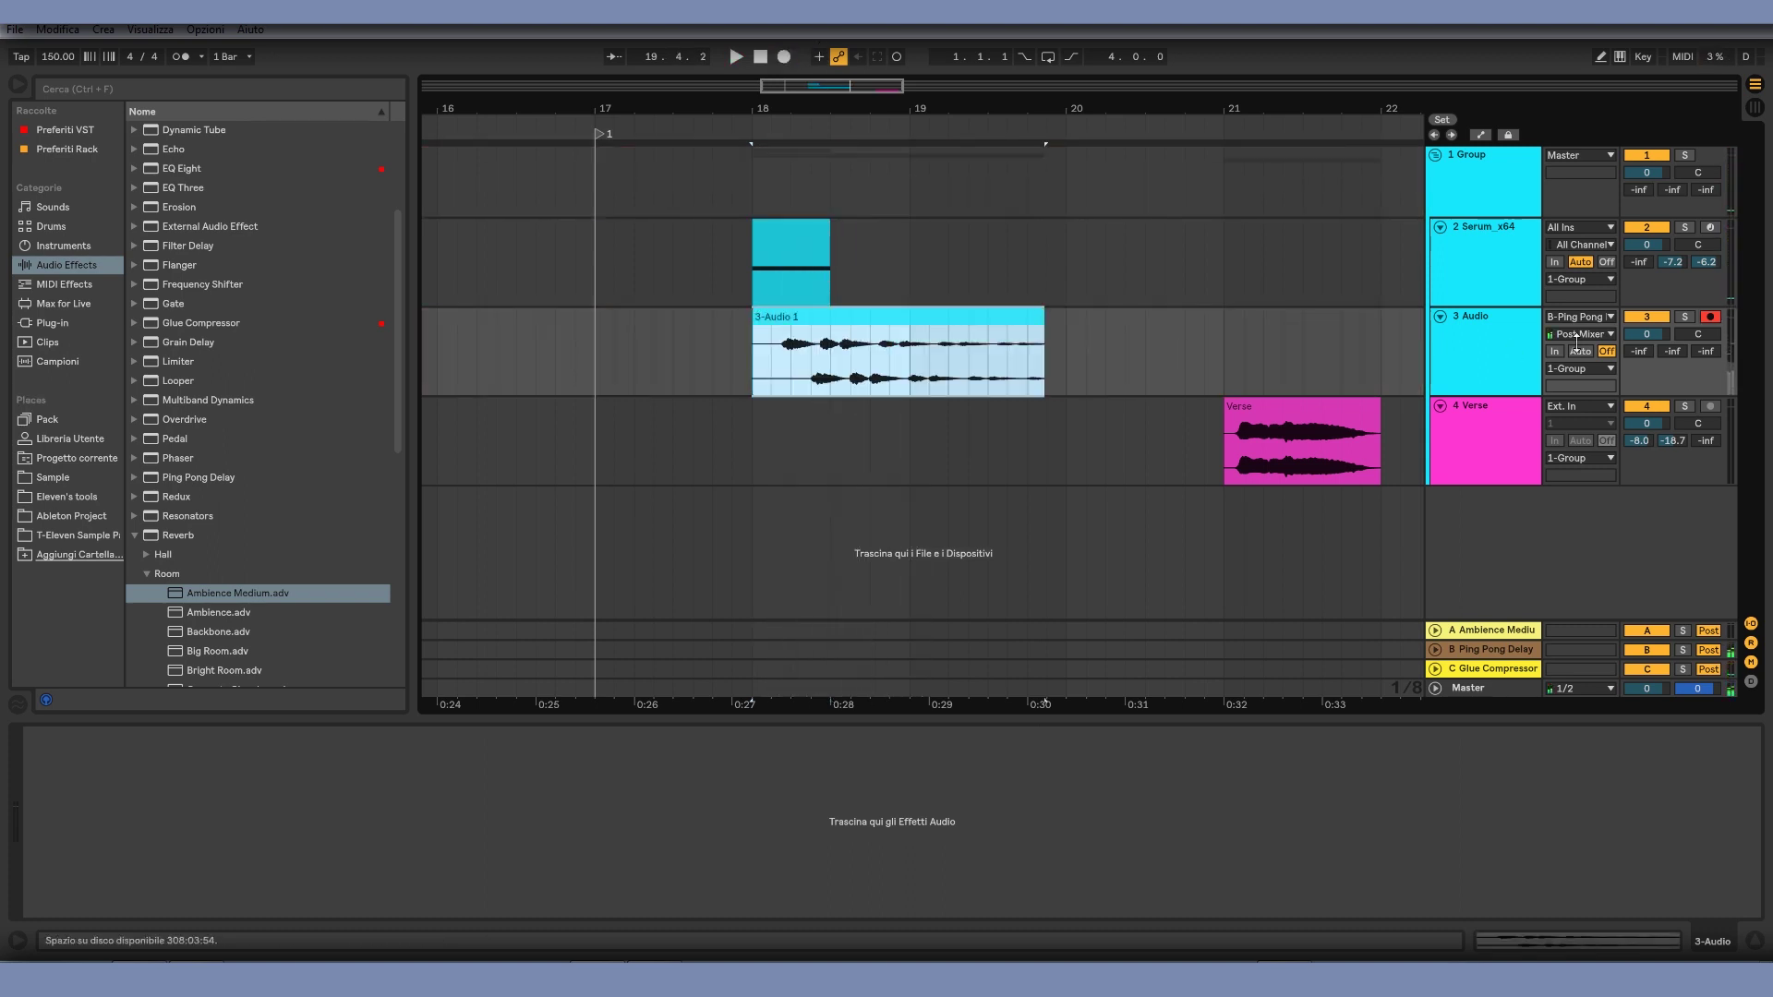
Step: Solo and play the resampled delay clip, and delete its audio track
left_click(1682, 316)
left_click(907, 317)
key("space")
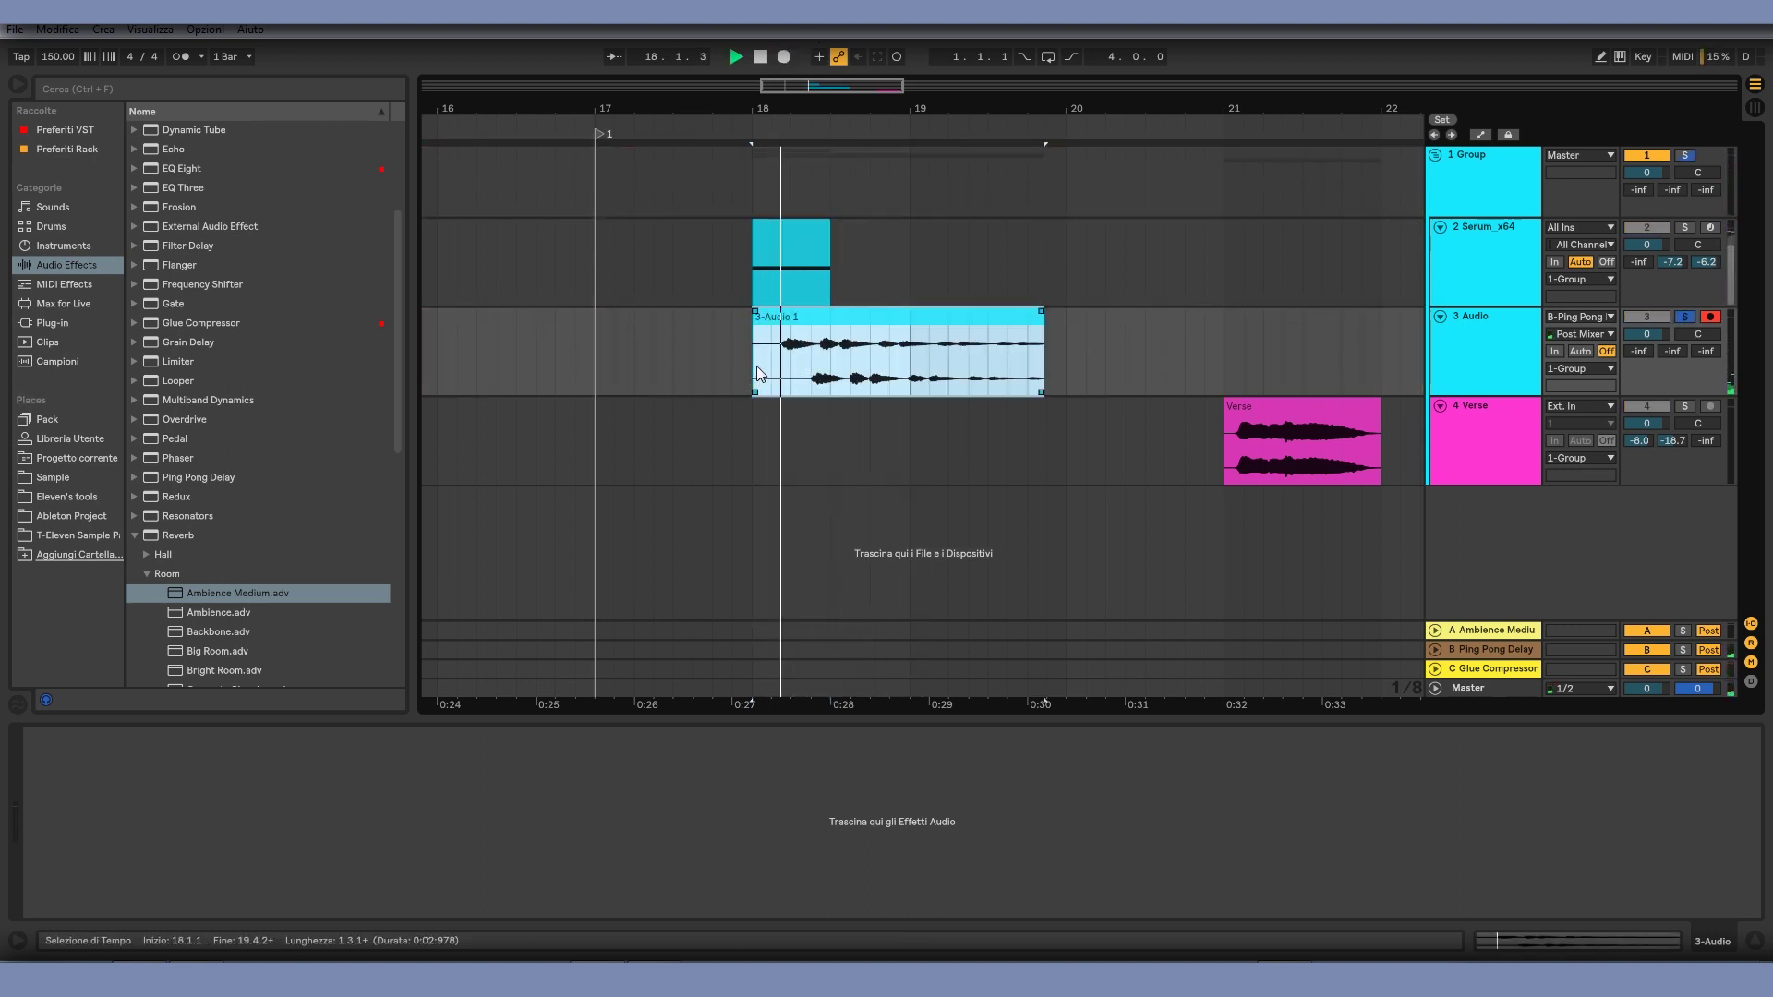
key("Delete")
key("space")
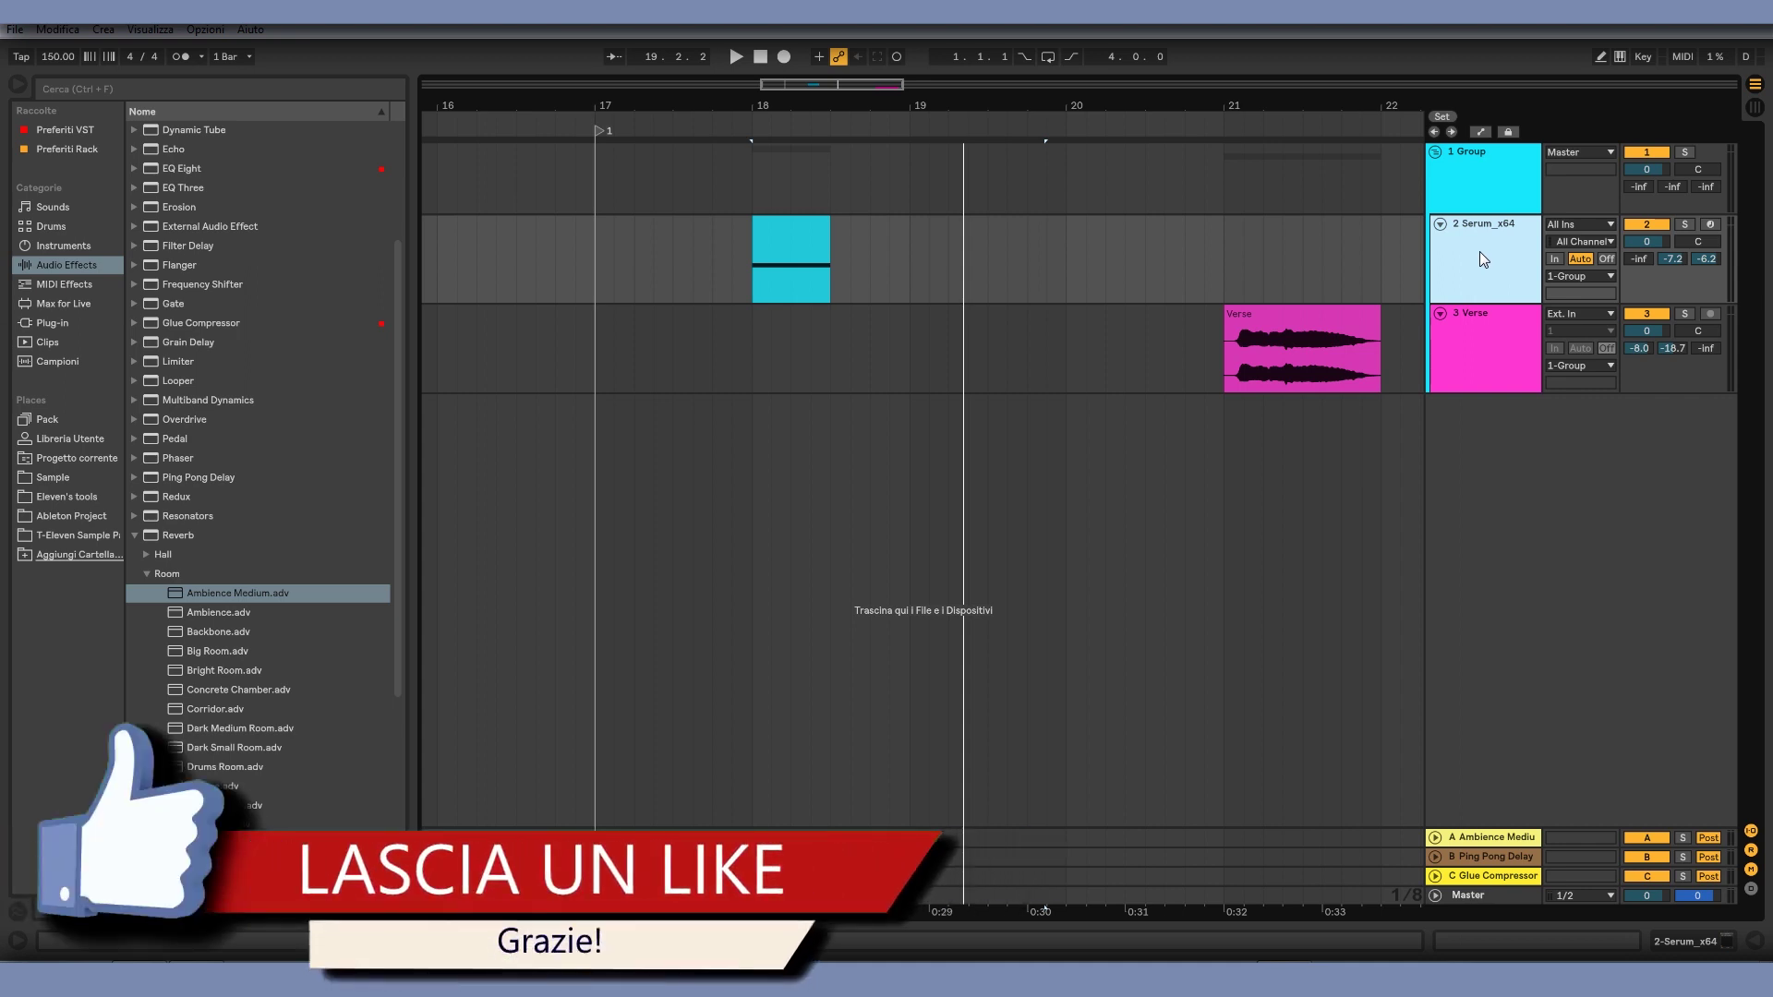
Step: Route the Serum track's output to Sends Only
left_click(1559, 275)
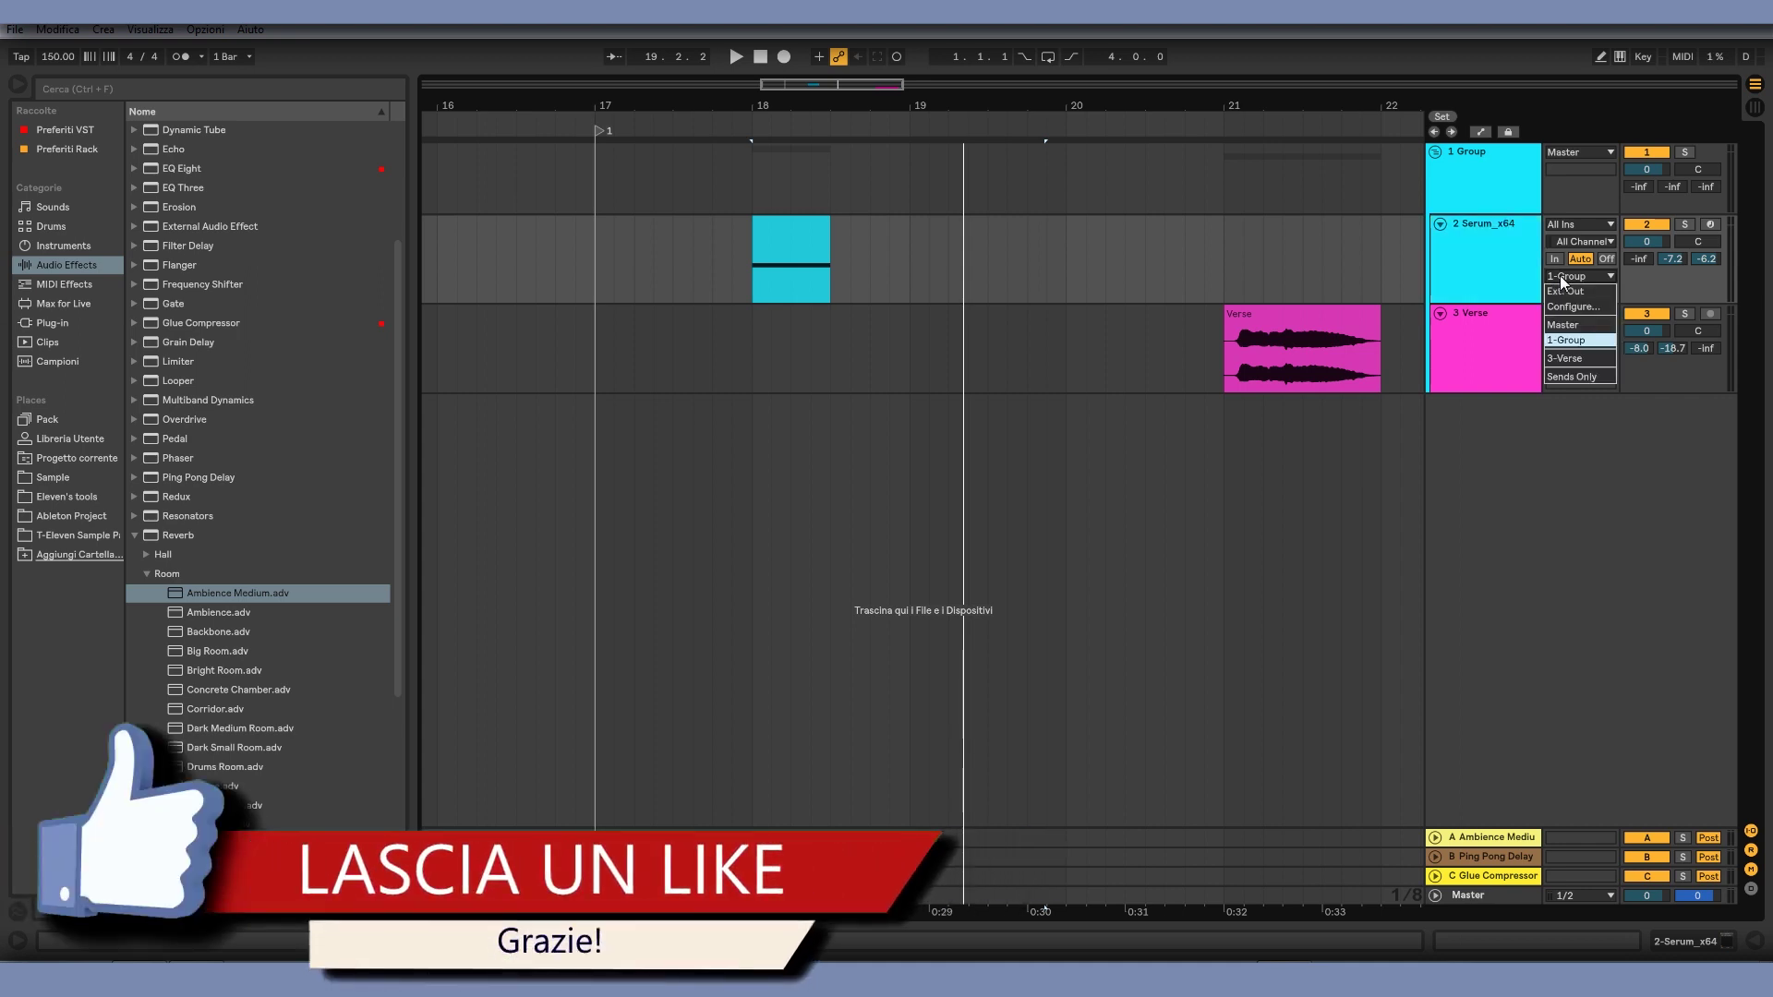
left_click(1576, 379)
left_click(1487, 265)
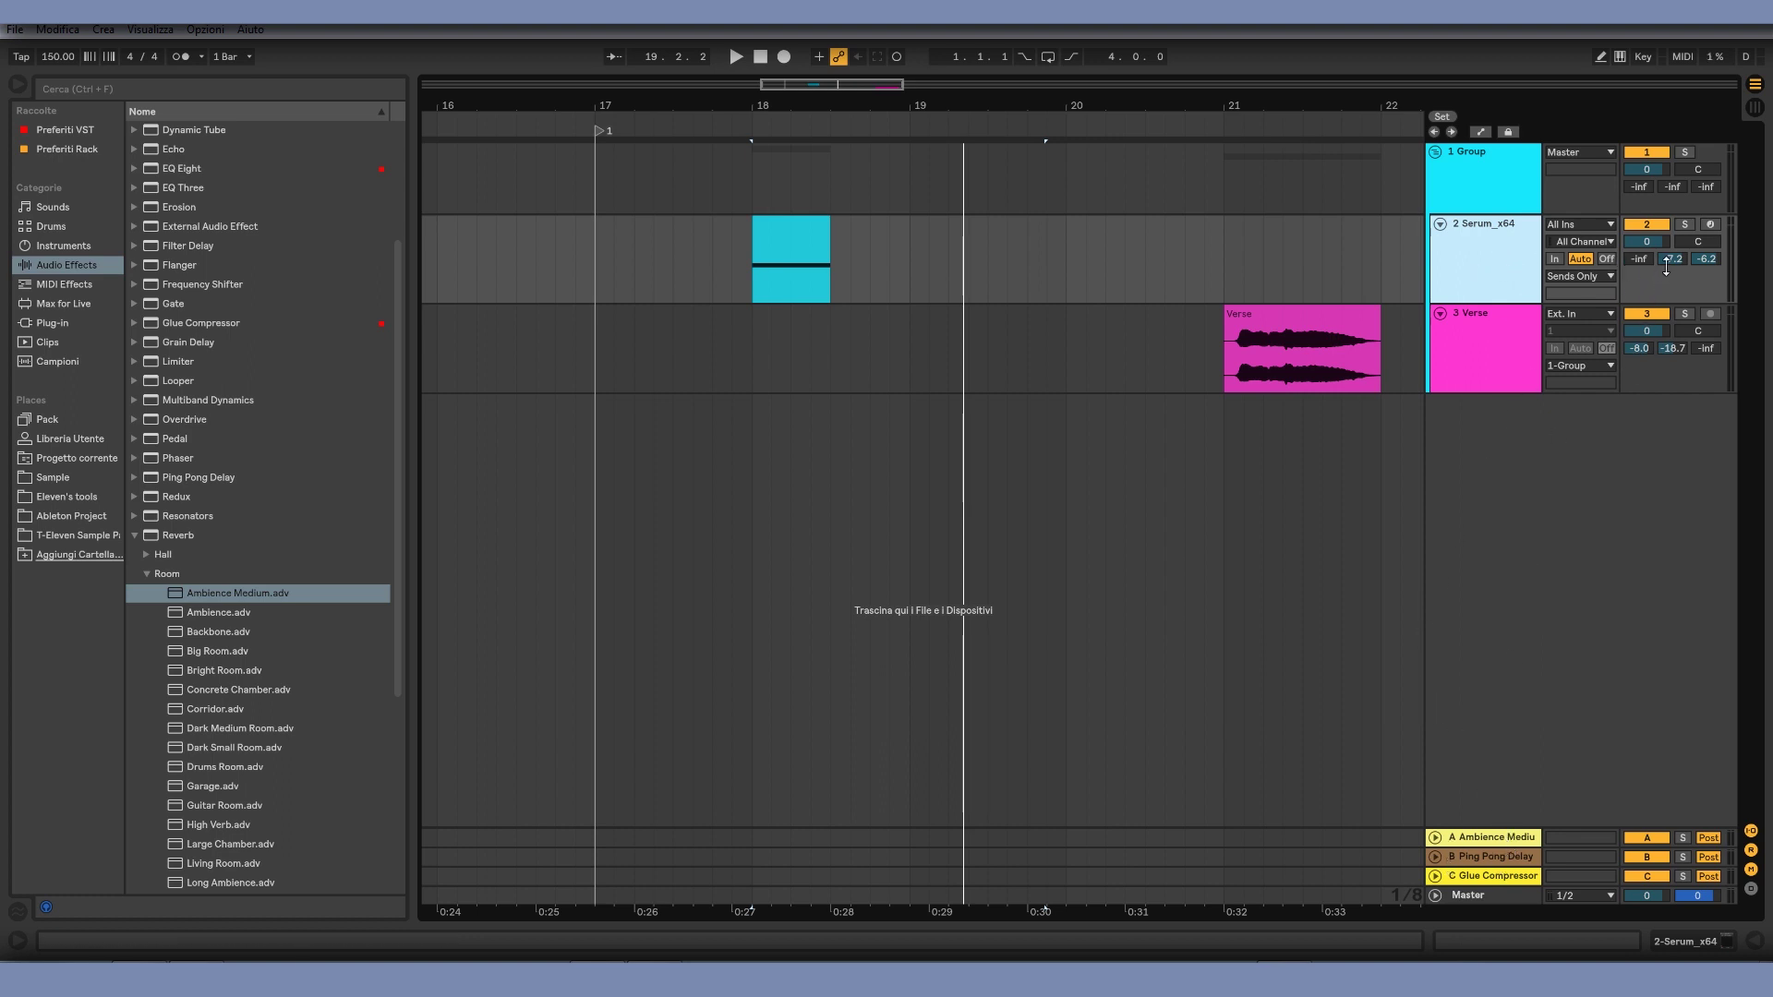
Step: Lower the Serum track's Ping Pong Delay and Glue Compressor sends to -inf, and raise the Glue Compressor send to -12.2 dB
left_click_drag(1672, 263, 1672, 332)
left_click_drag(1705, 261, 1705, 333)
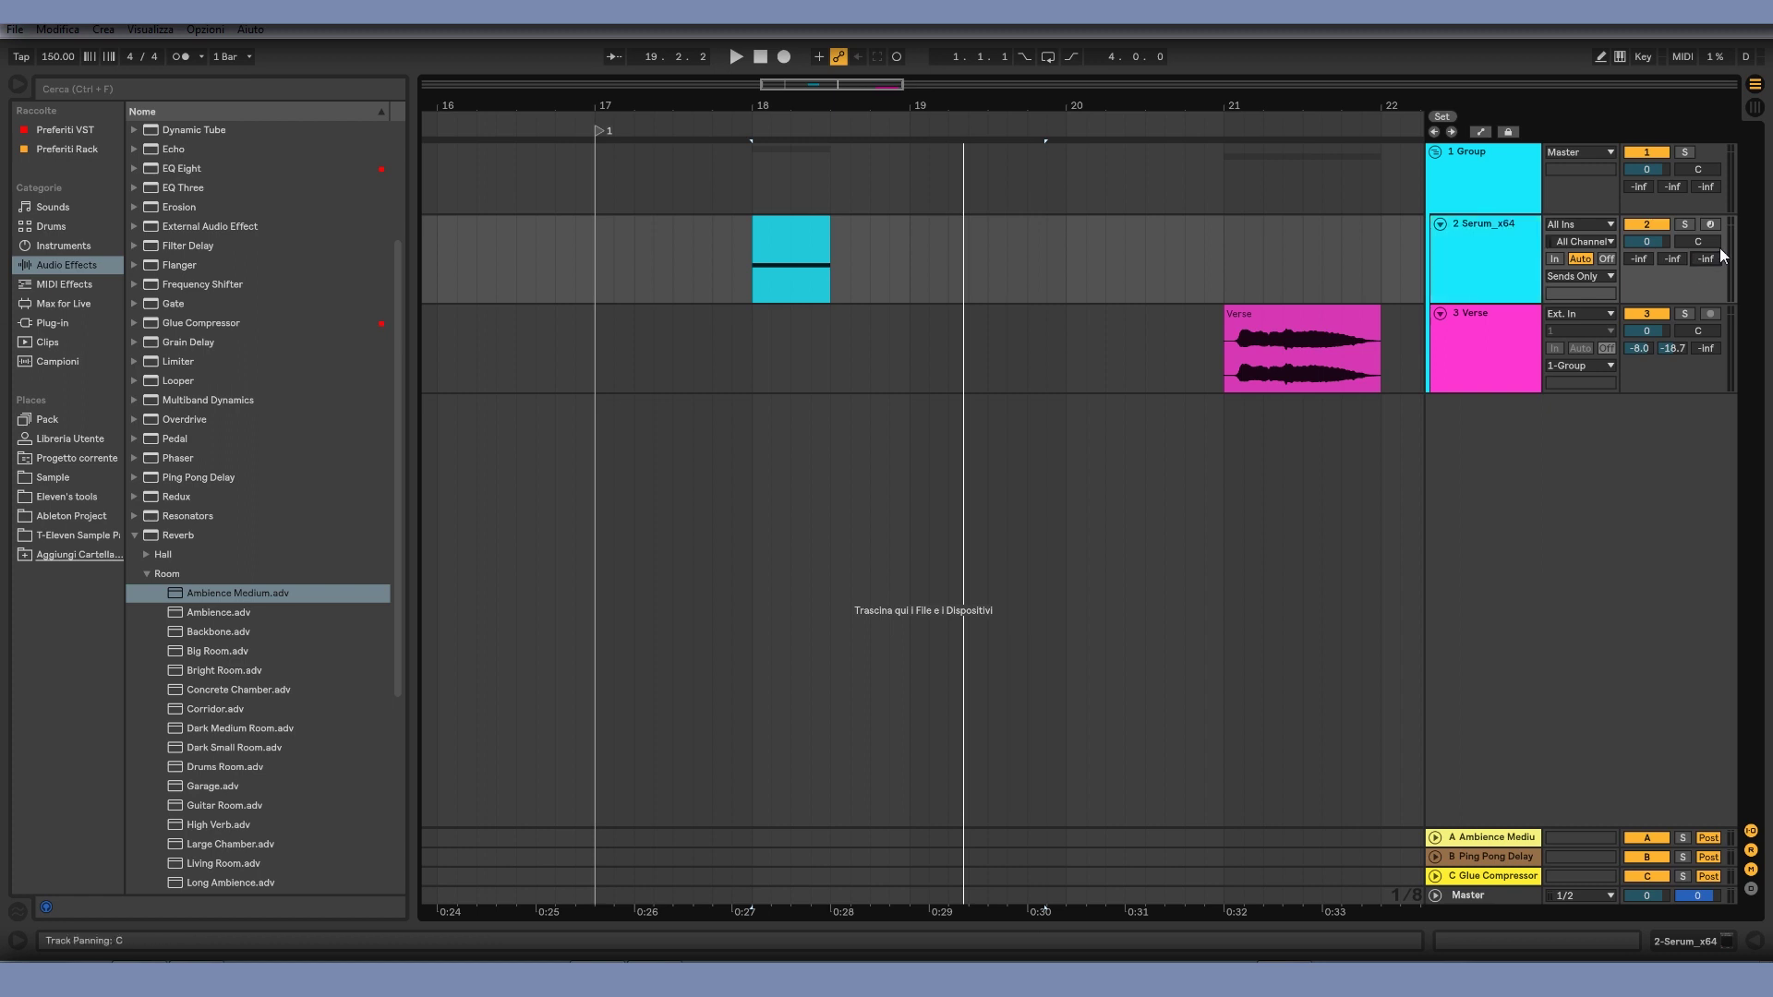
left_click(813, 238)
left_click_drag(1705, 258, 1705, 237)
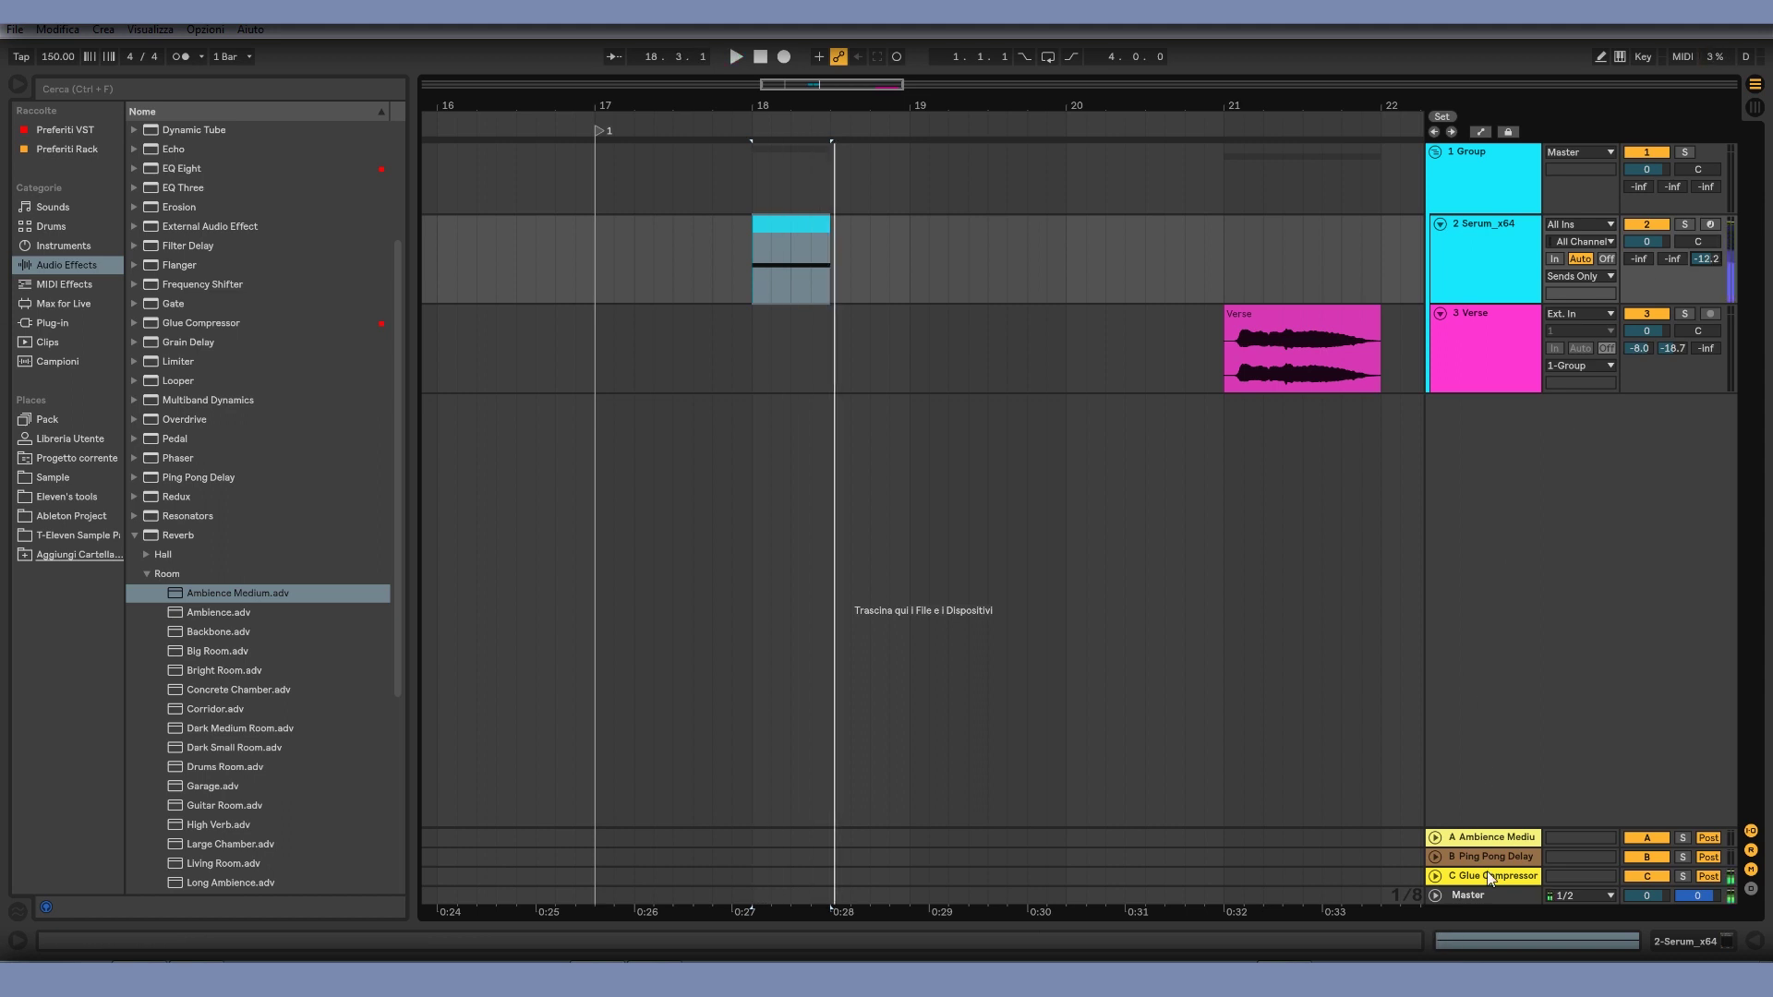
Step: Undo the Serum track's Sends Only routing and the last send changes
key("ctrl+z")
key("ctrl+z")
key("ctrl+z")
key("ctrl+z")
key("ctrl+z")
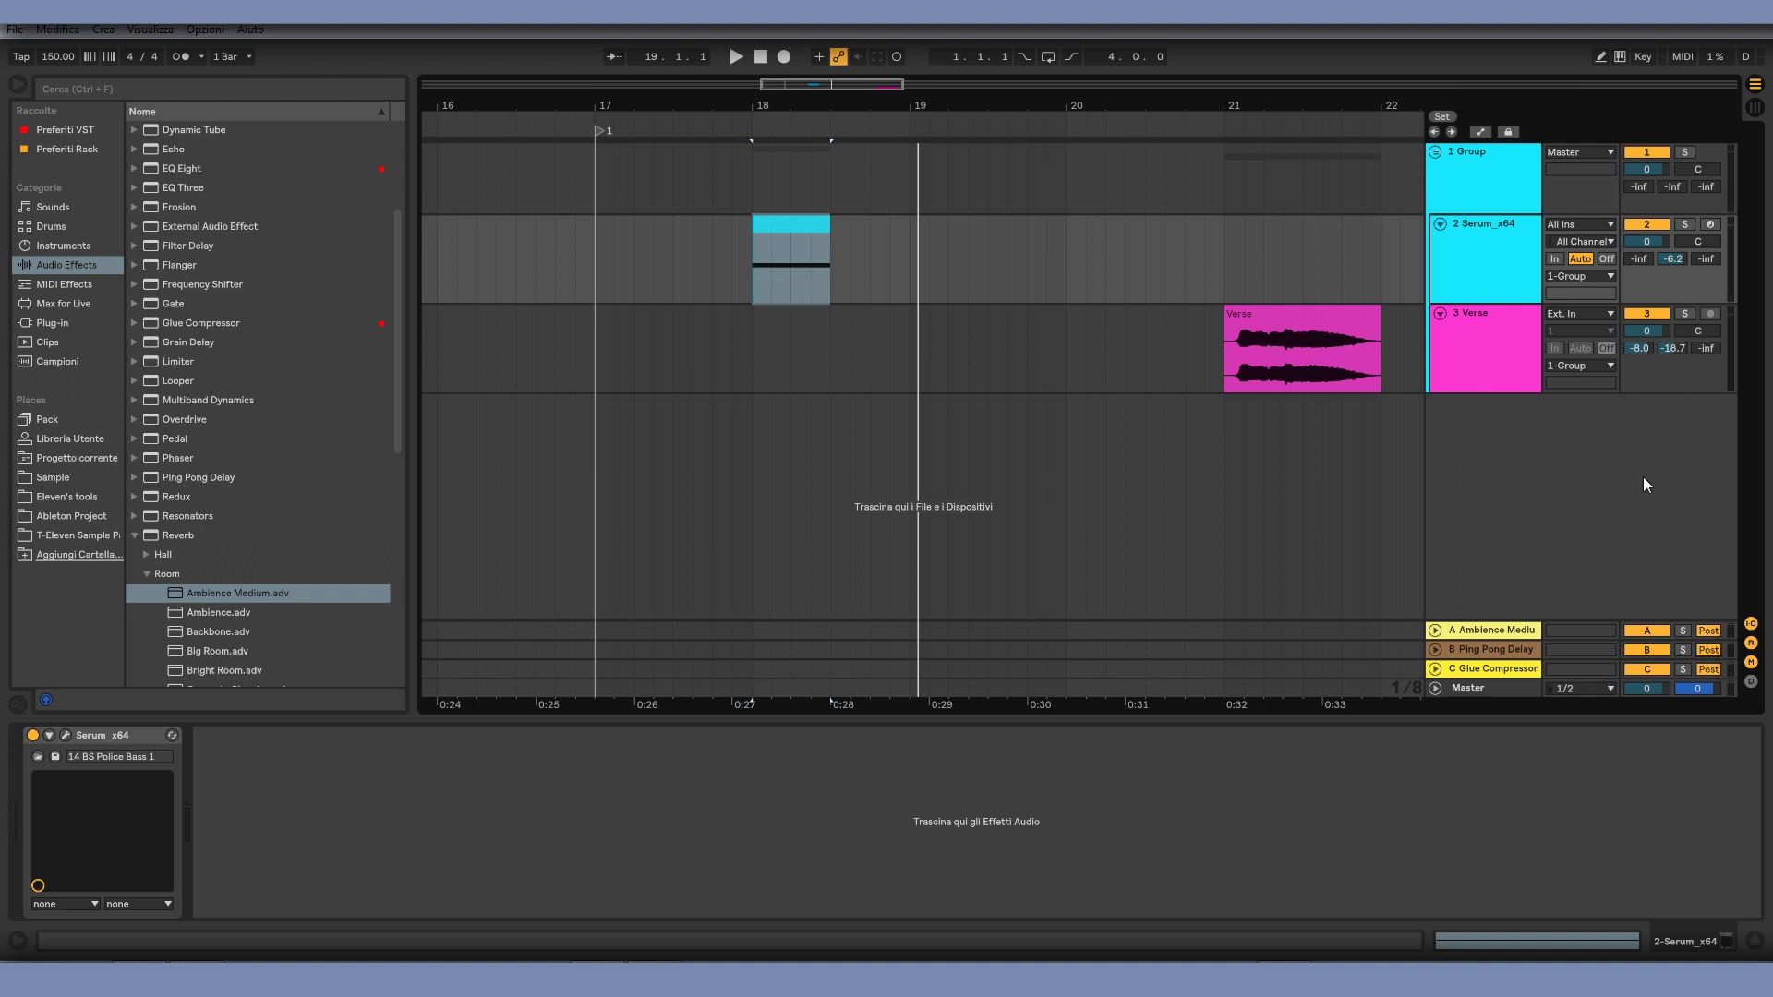
Step: Lower the Serum track's volume to -inf and raise its Ping Pong Delay send to -2.2 dB
left_click_drag(1649, 242, 1649, 369)
left_click(1528, 260)
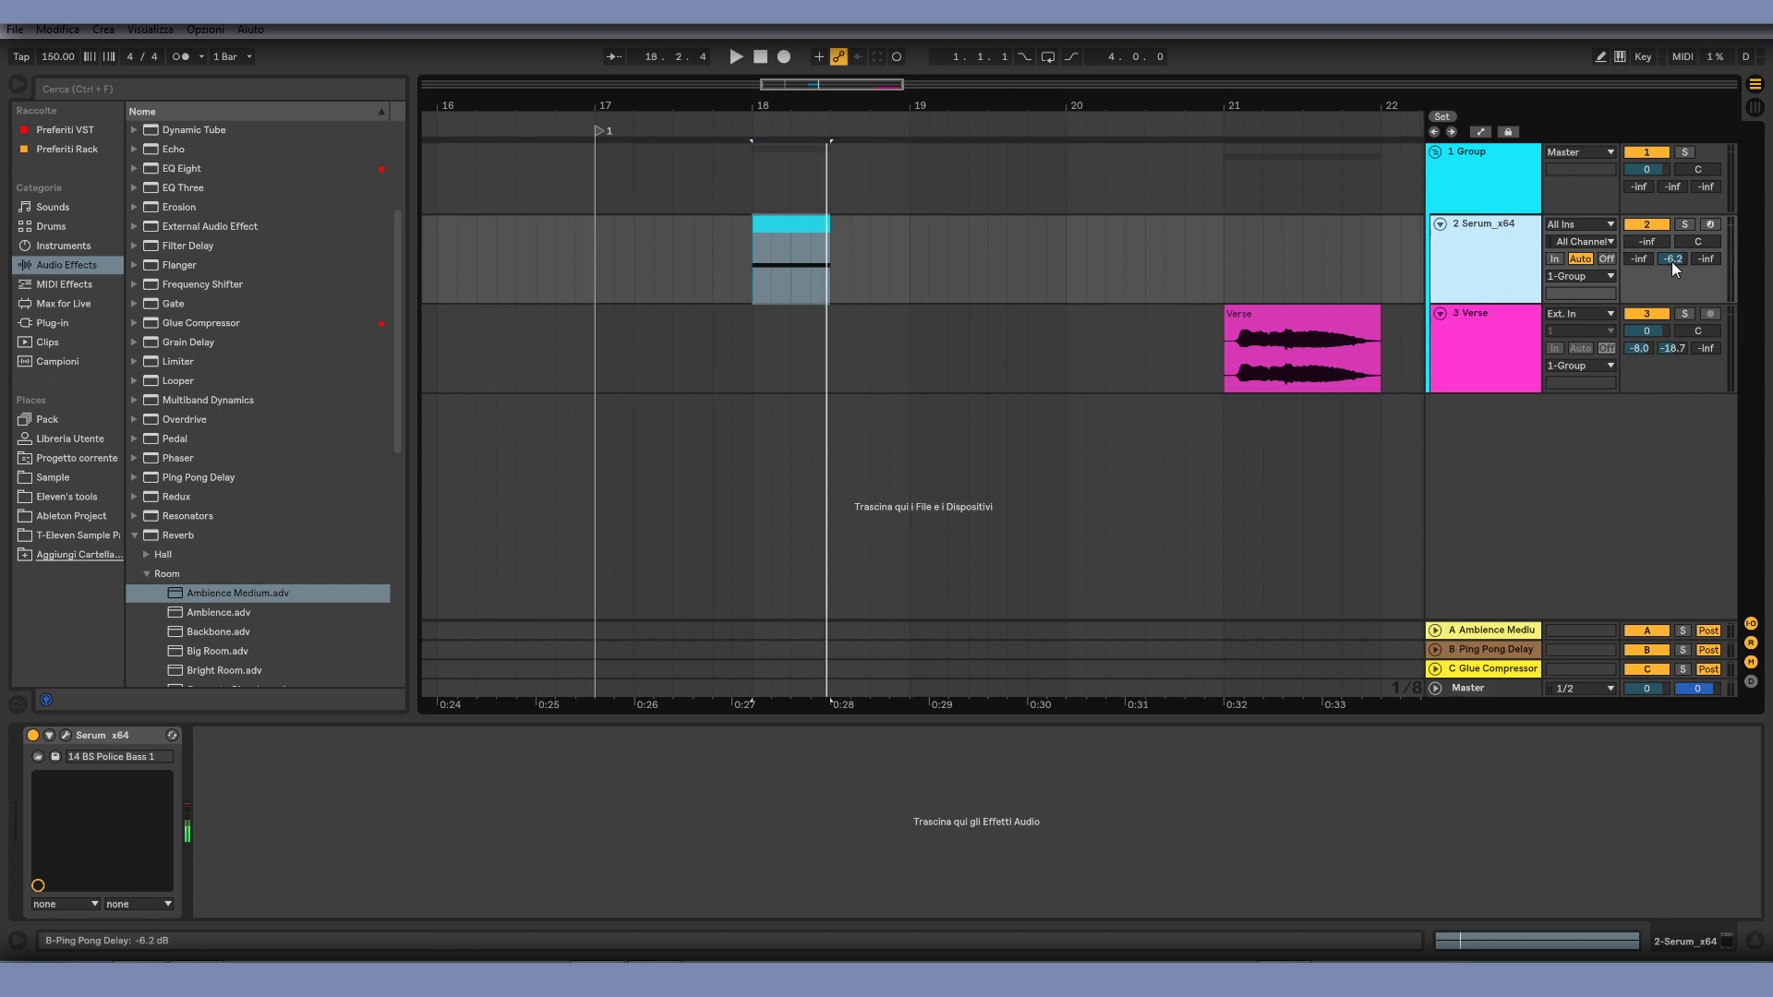
left_click_drag(1671, 262, 1671, 247)
key("Left")
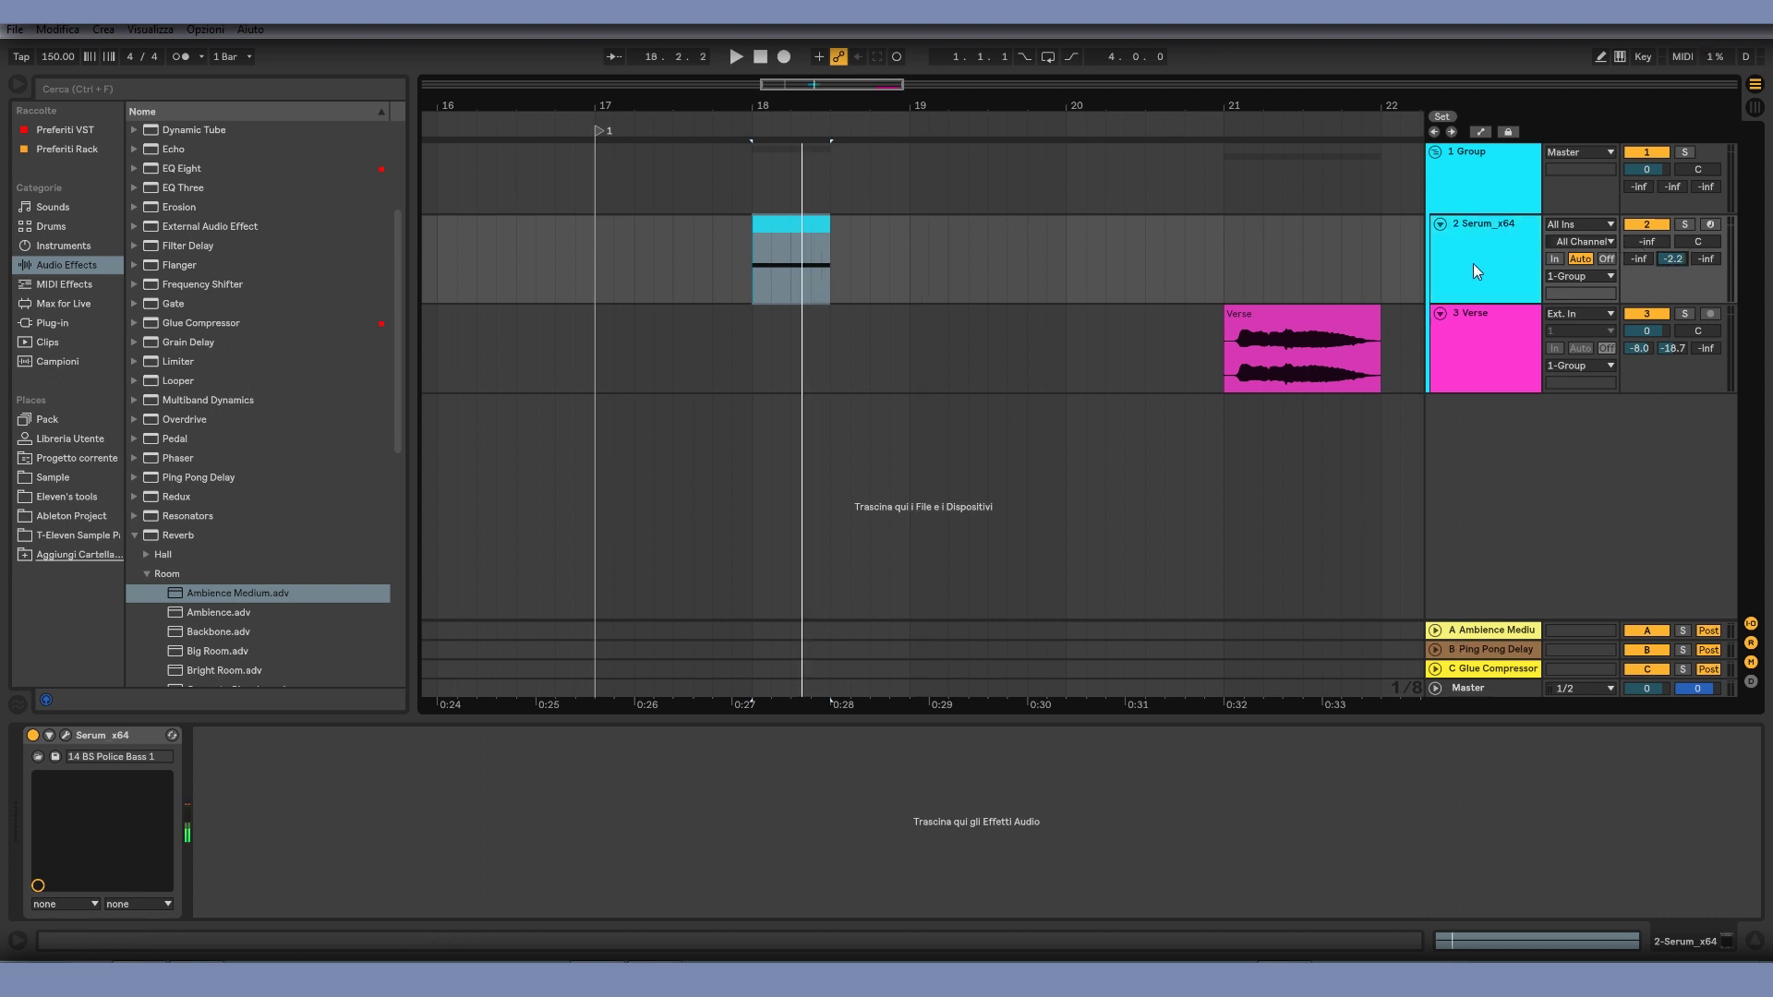
Step: Set the Ping Pong Delay return to Pre and compare playback with the Serum track's volume at 0 and -inf
left_click(1652, 242)
key("Delete")
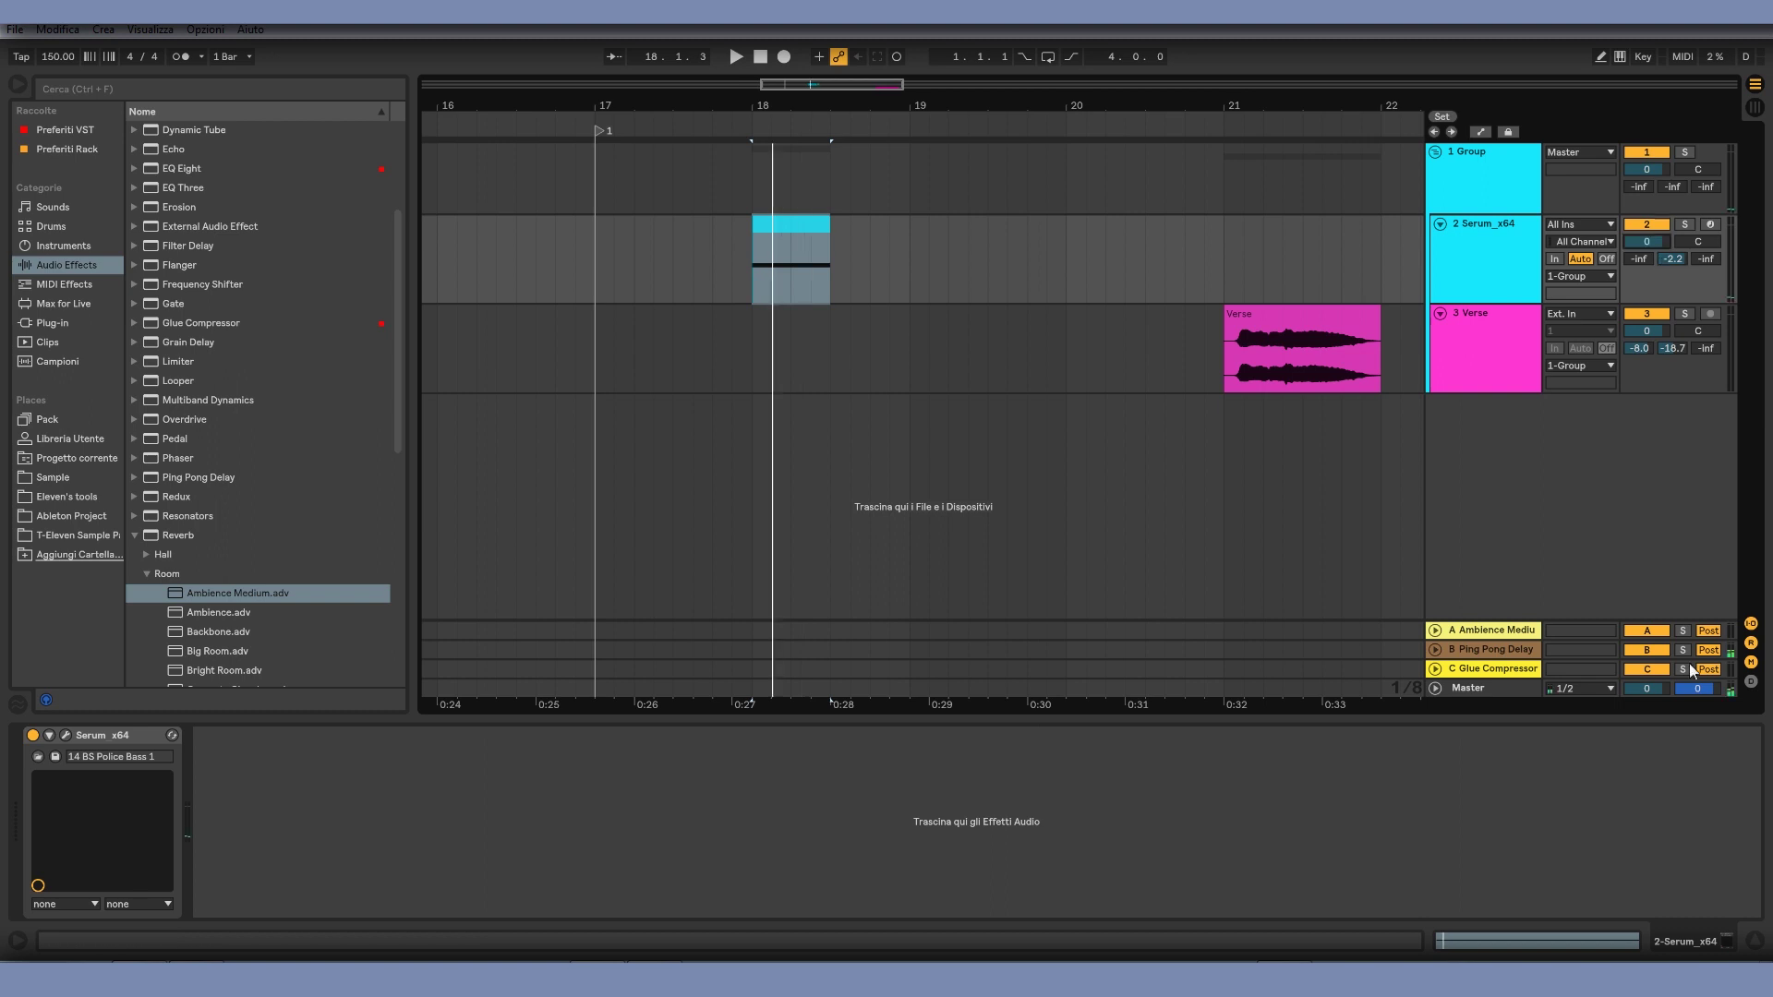
left_click(1707, 651)
mouse_move(1647, 241)
left_mouse_down()
mouse_move(1661, 304)
mouse_move(1647, 240)
left_mouse_up()
key("space")
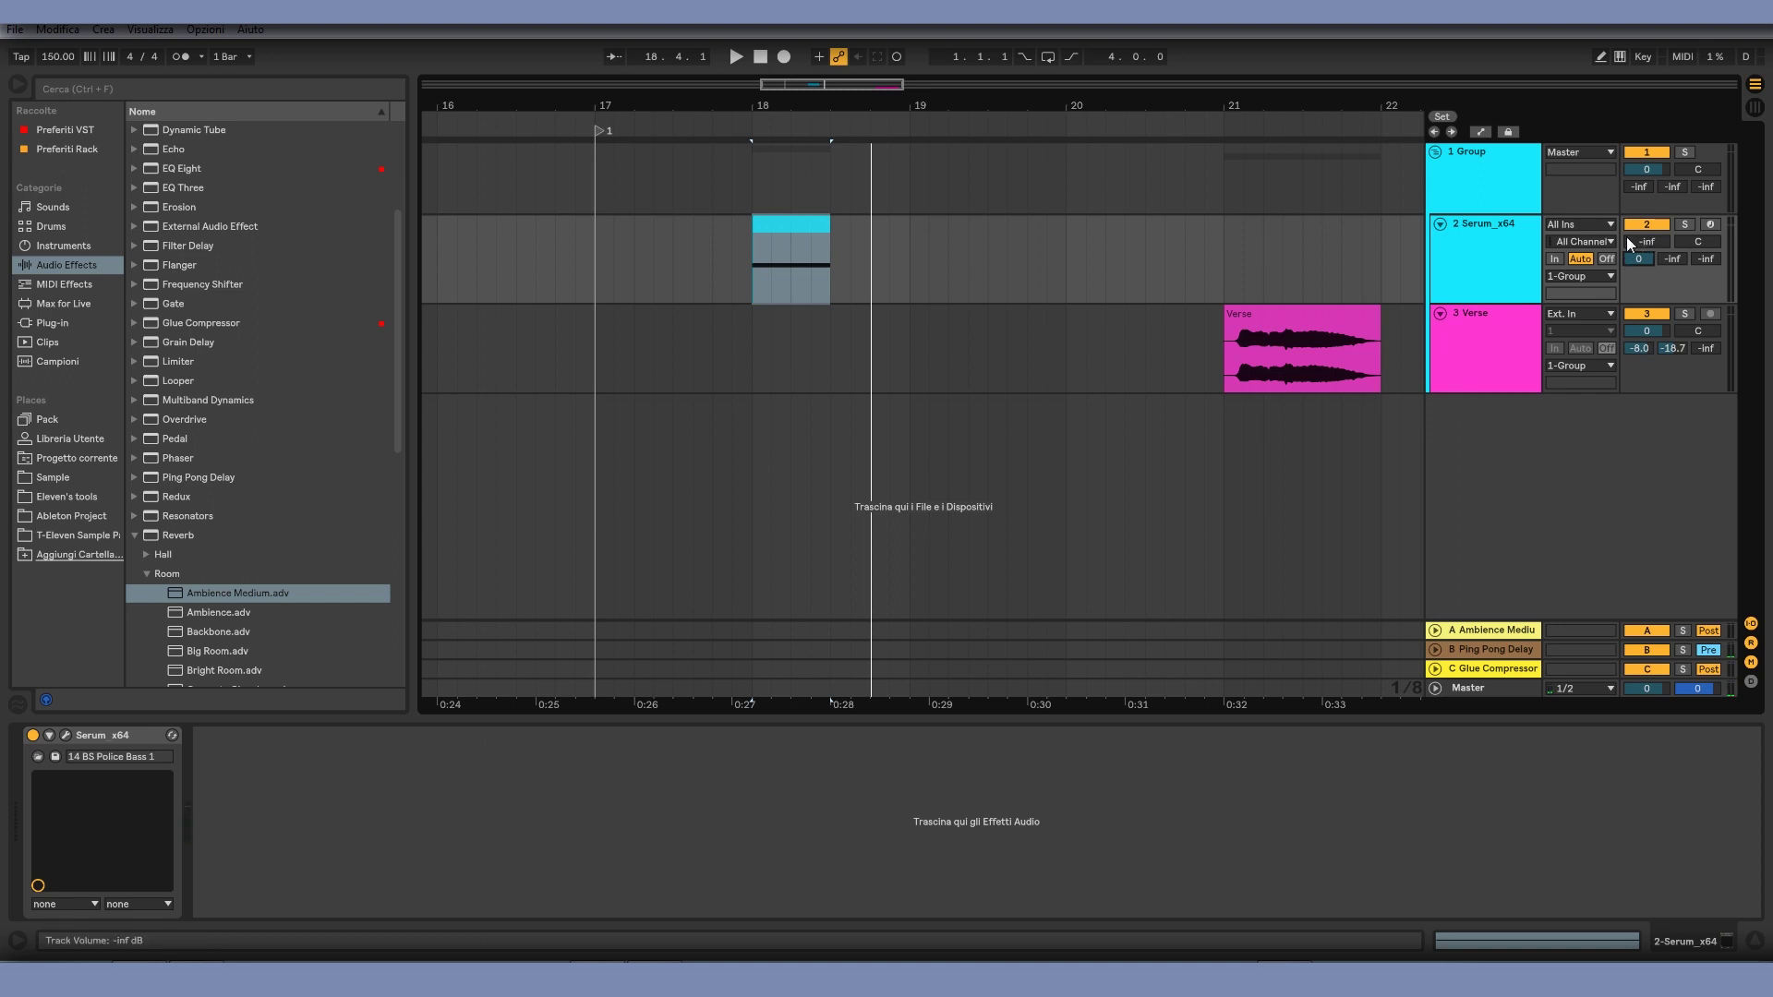
key("ctrl+z")
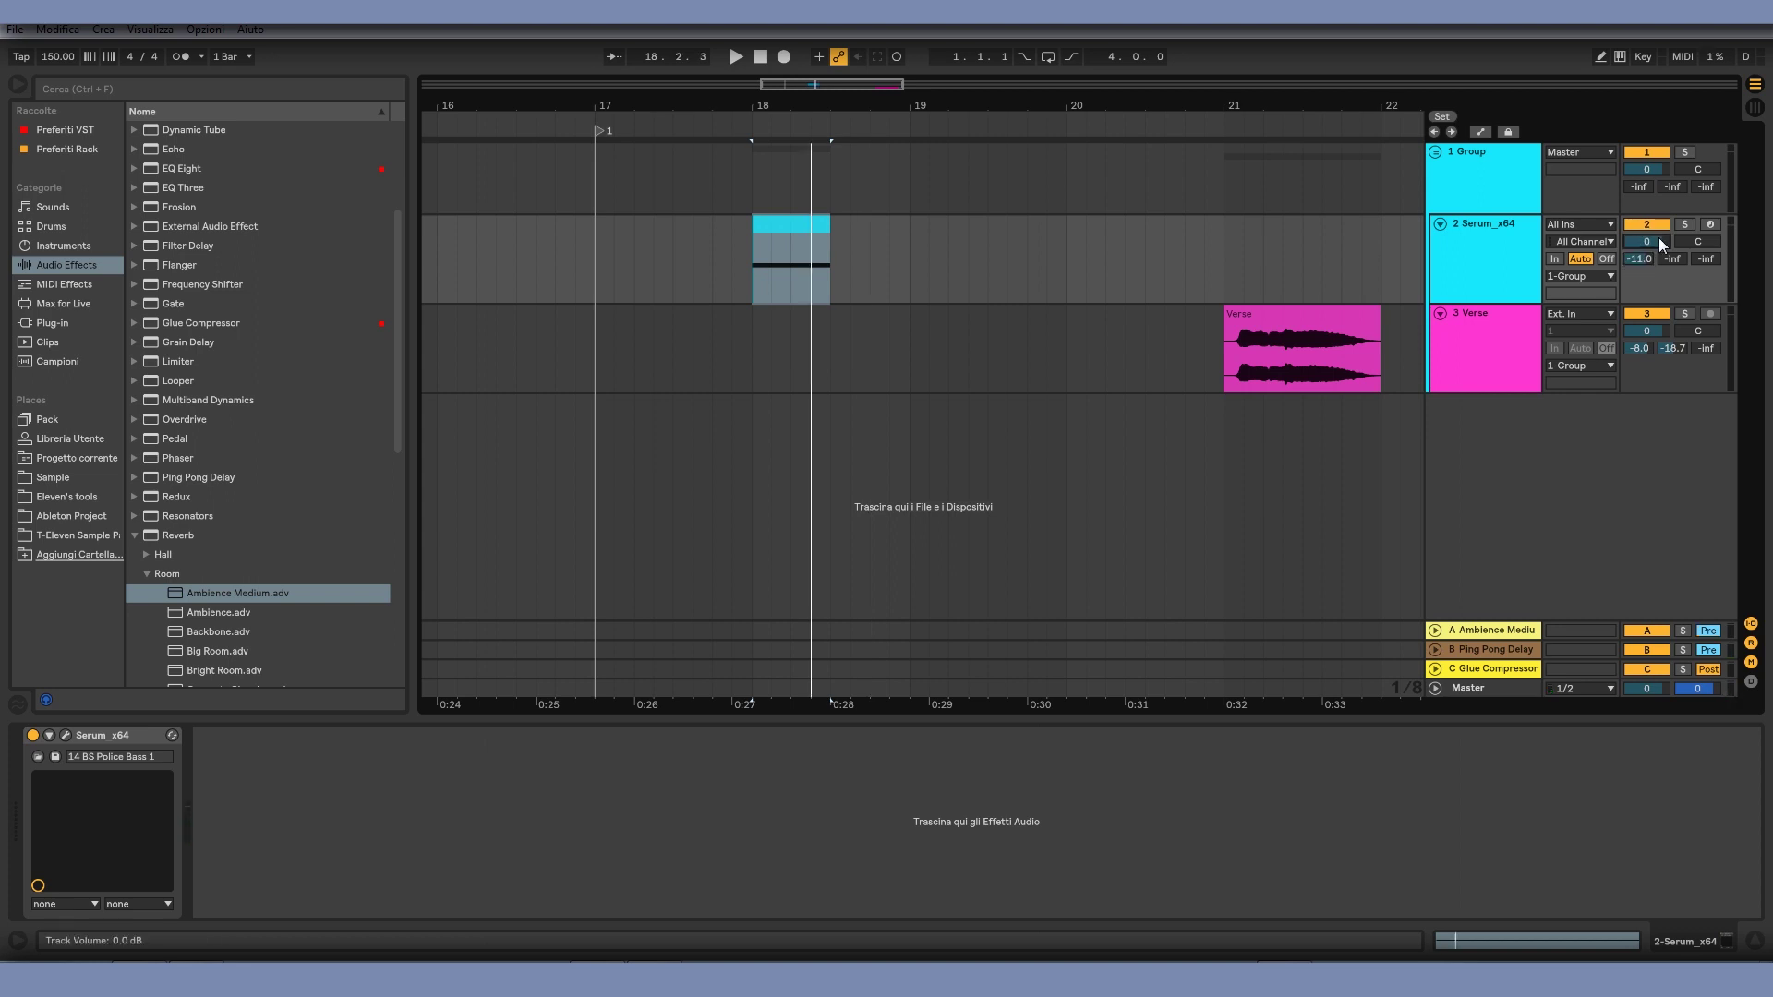
mouse_move(1661, 244)
left_mouse_down()
mouse_move(1660, 282)
mouse_move(1647, 254)
left_mouse_up()
Step: Insert two return tracks after the Ambience Medium return
right_click(1509, 630)
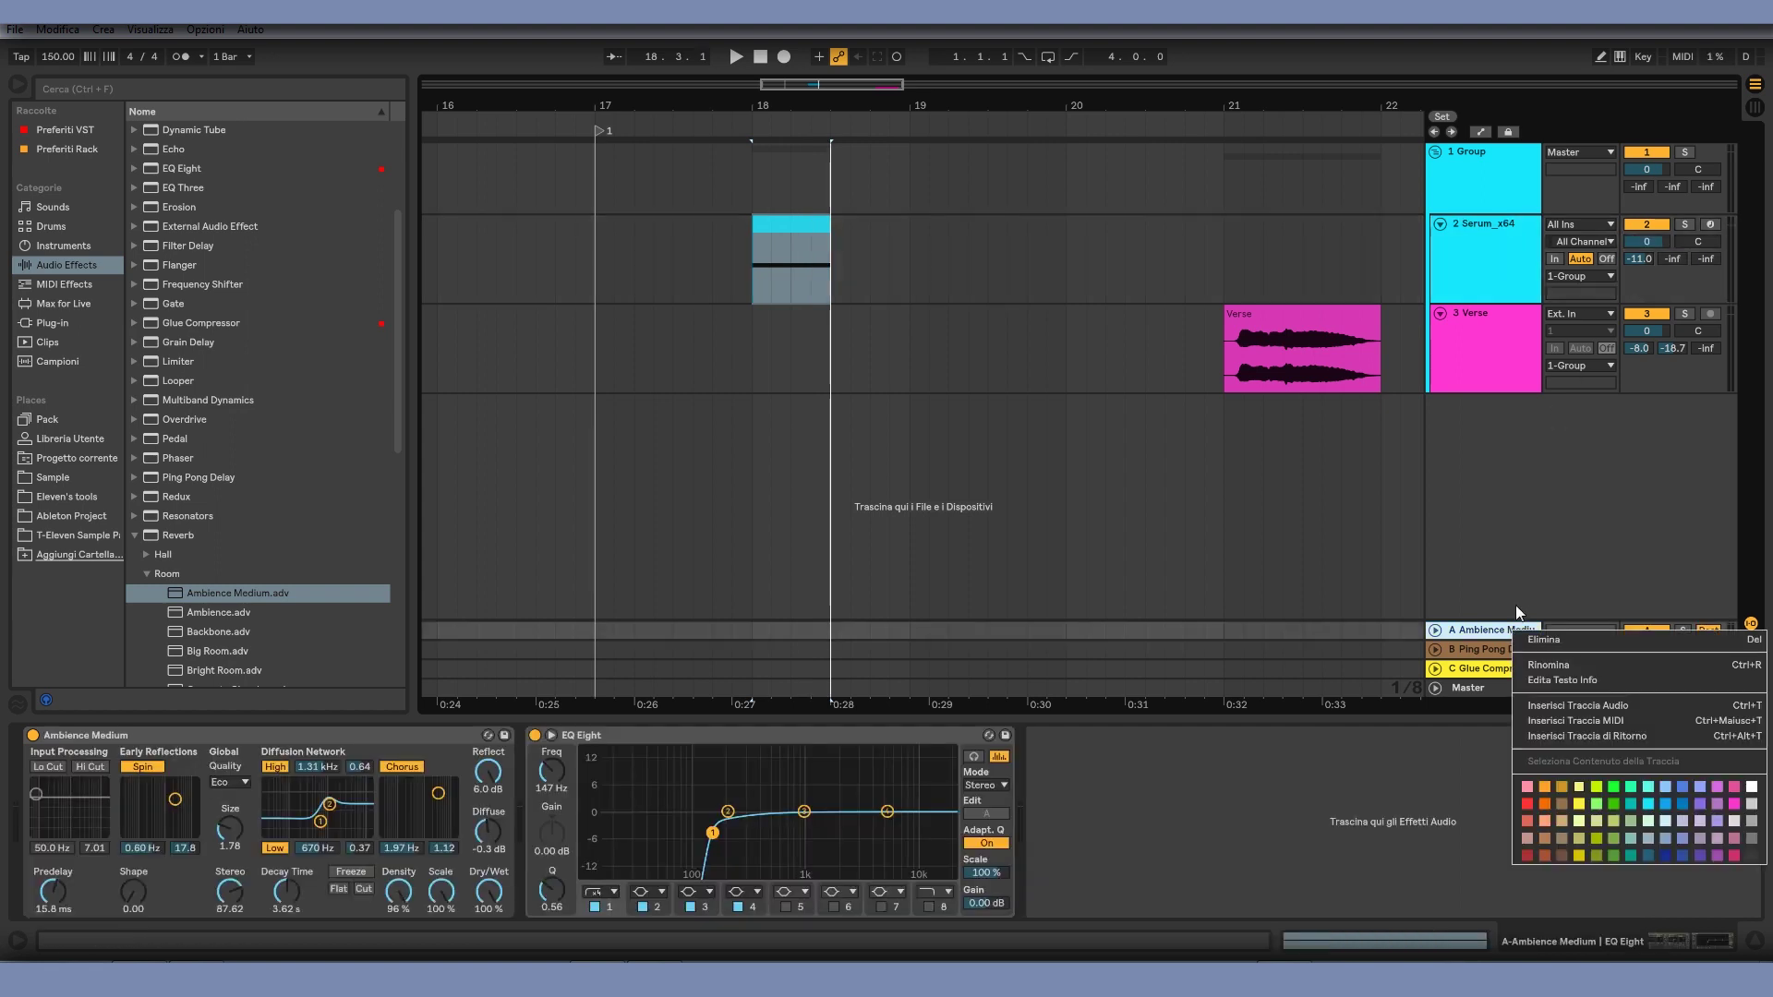
left_click(1553, 736)
right_click(1478, 629)
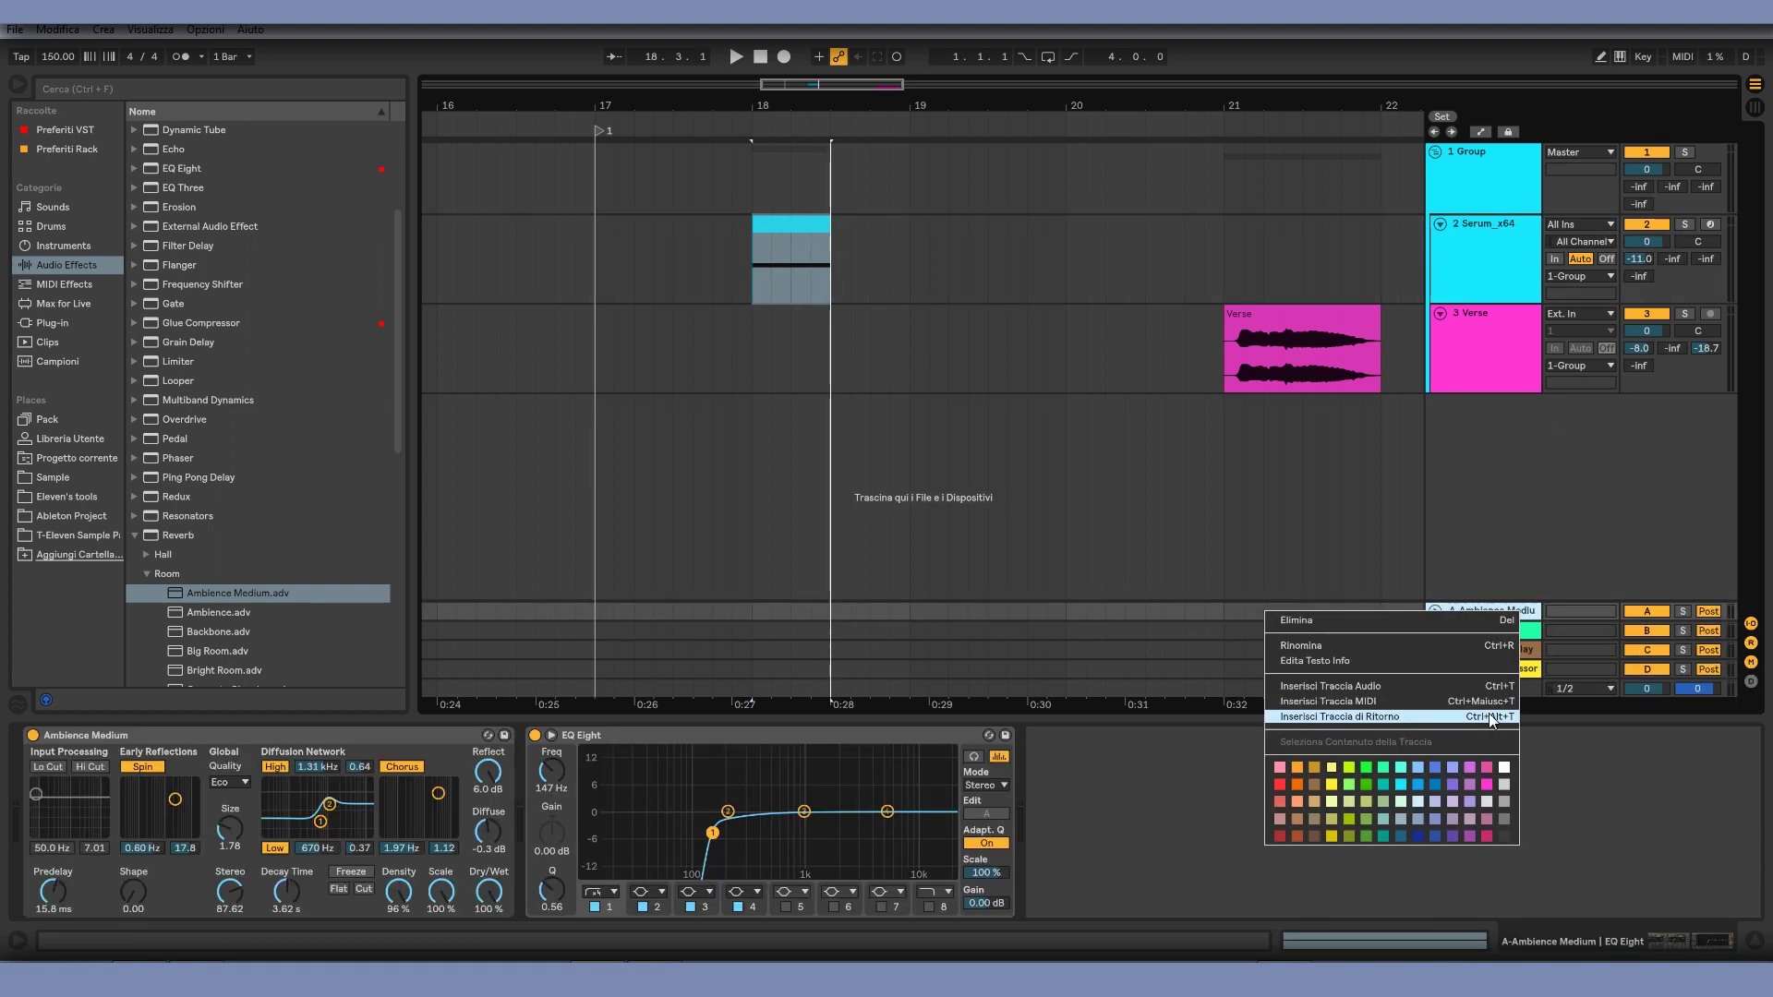
left_click(1489, 715)
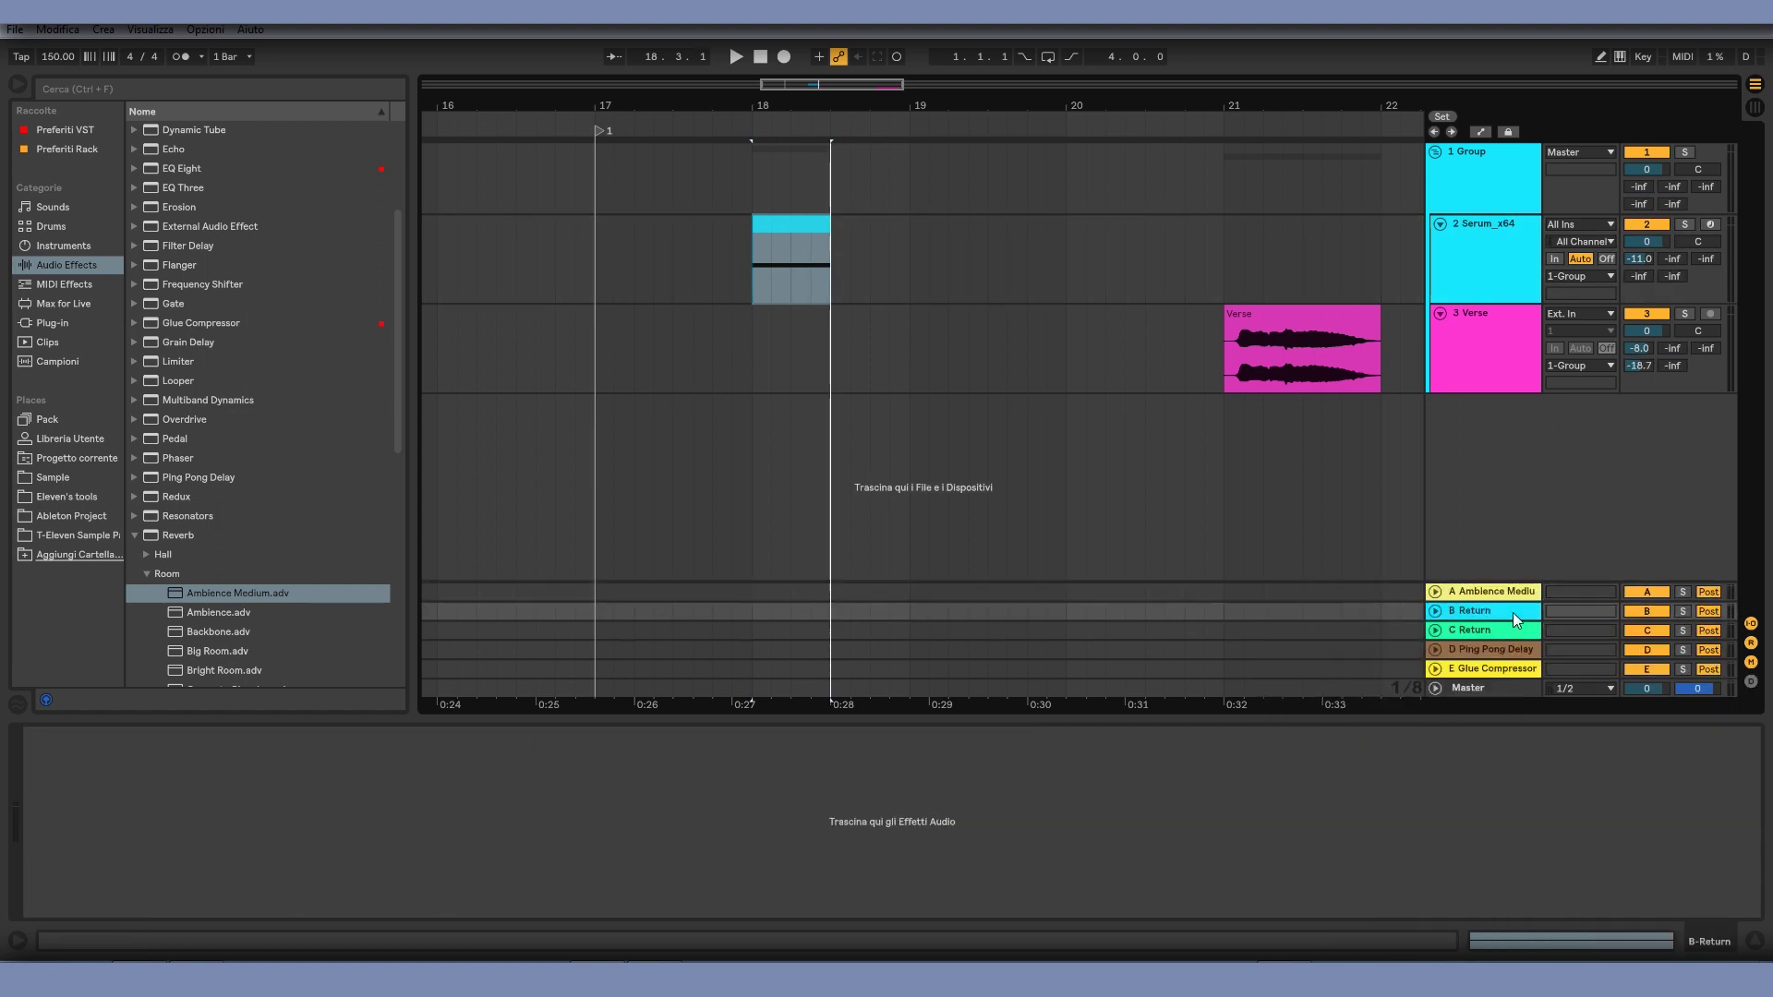
Step: Hide the return tracks and insert another return track from the Master track
left_click(1752, 645)
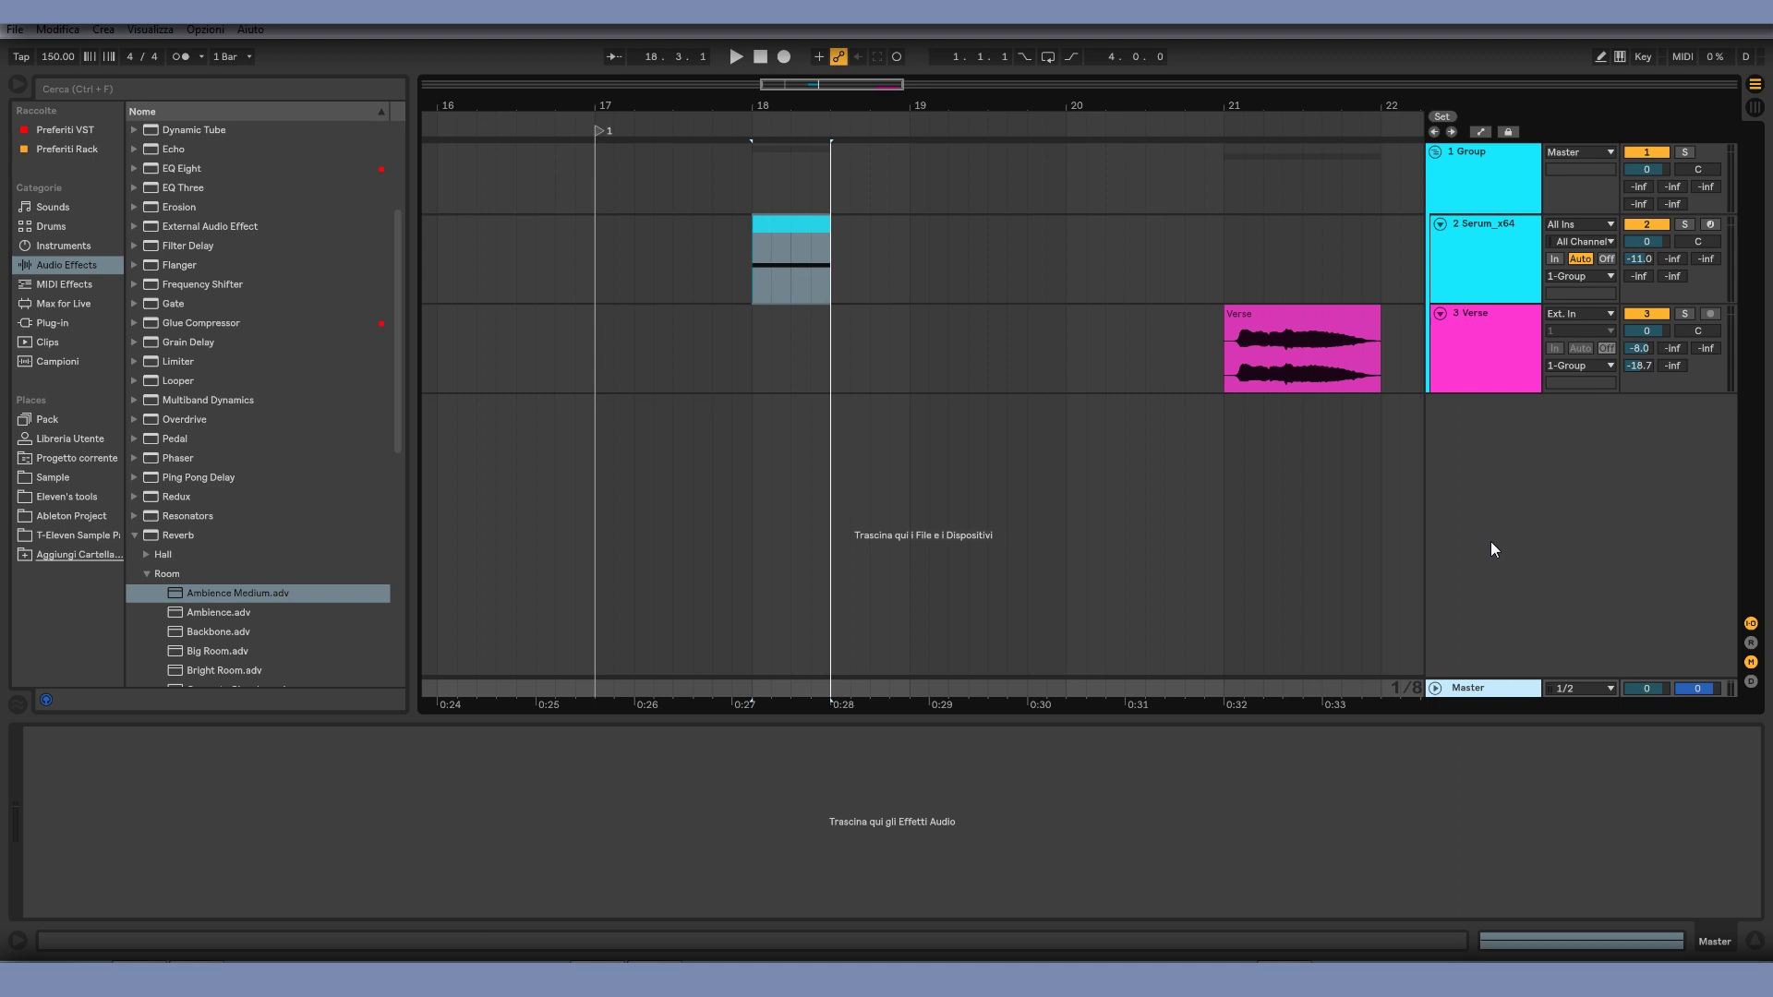
right_click(1485, 689)
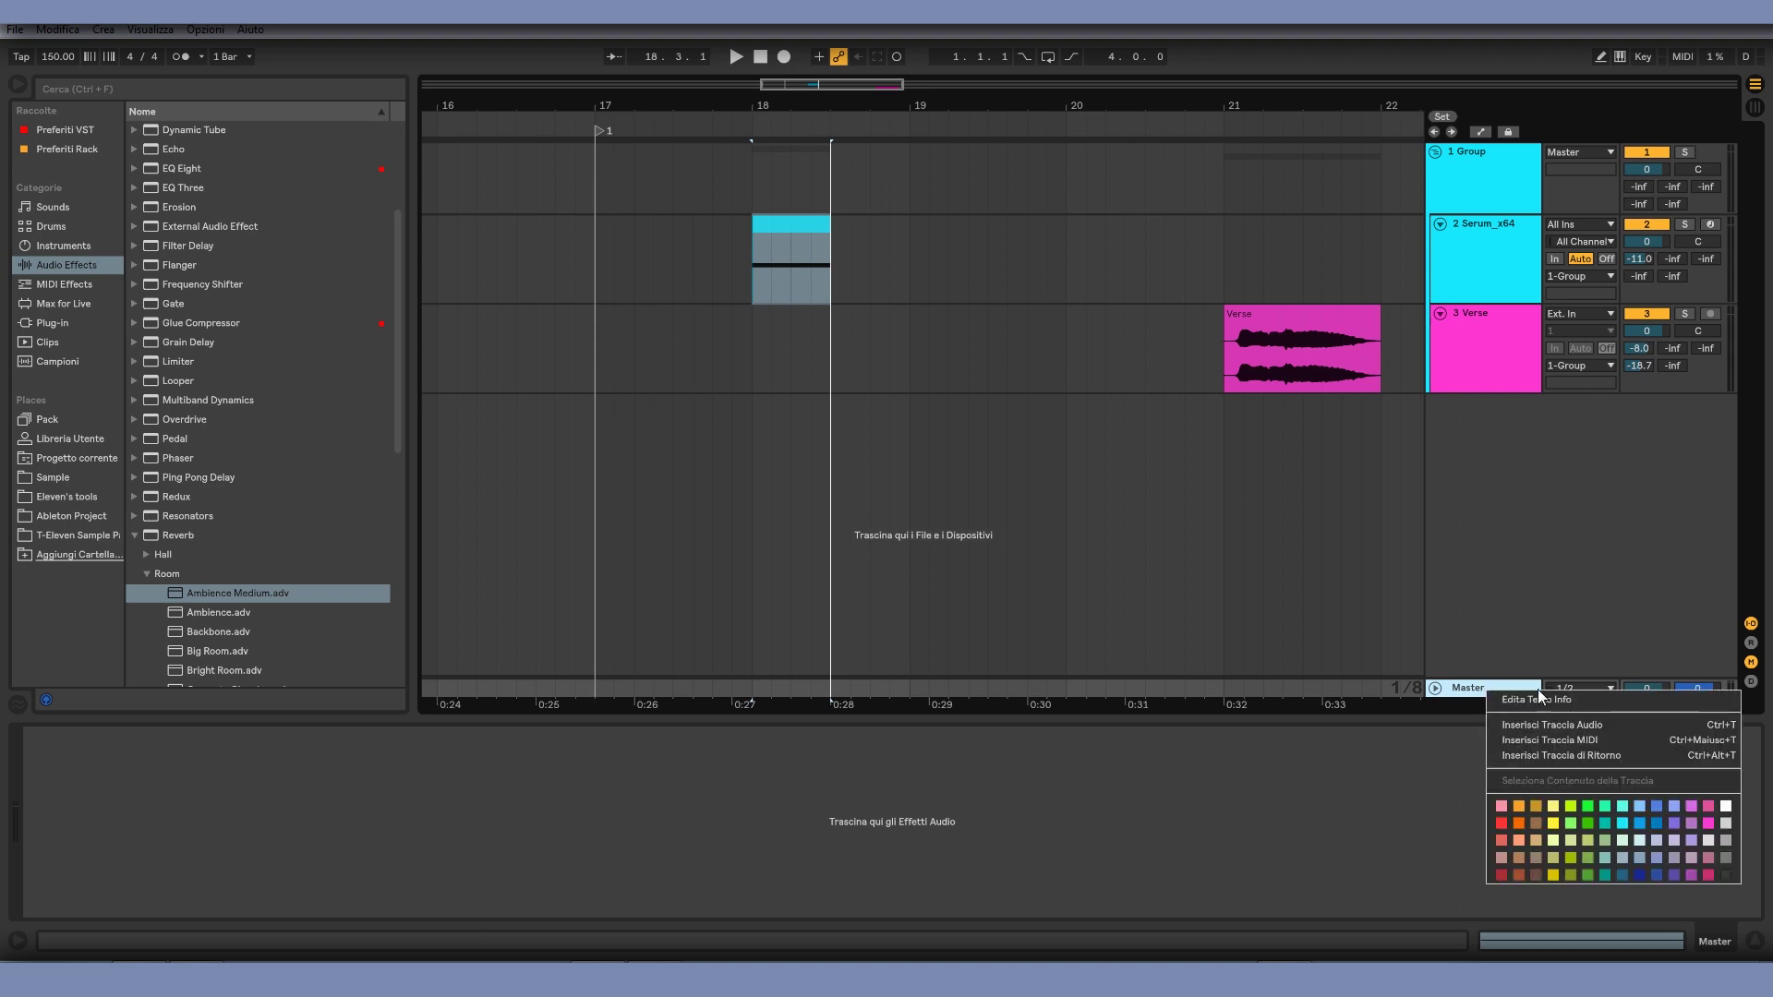
left_click(1549, 756)
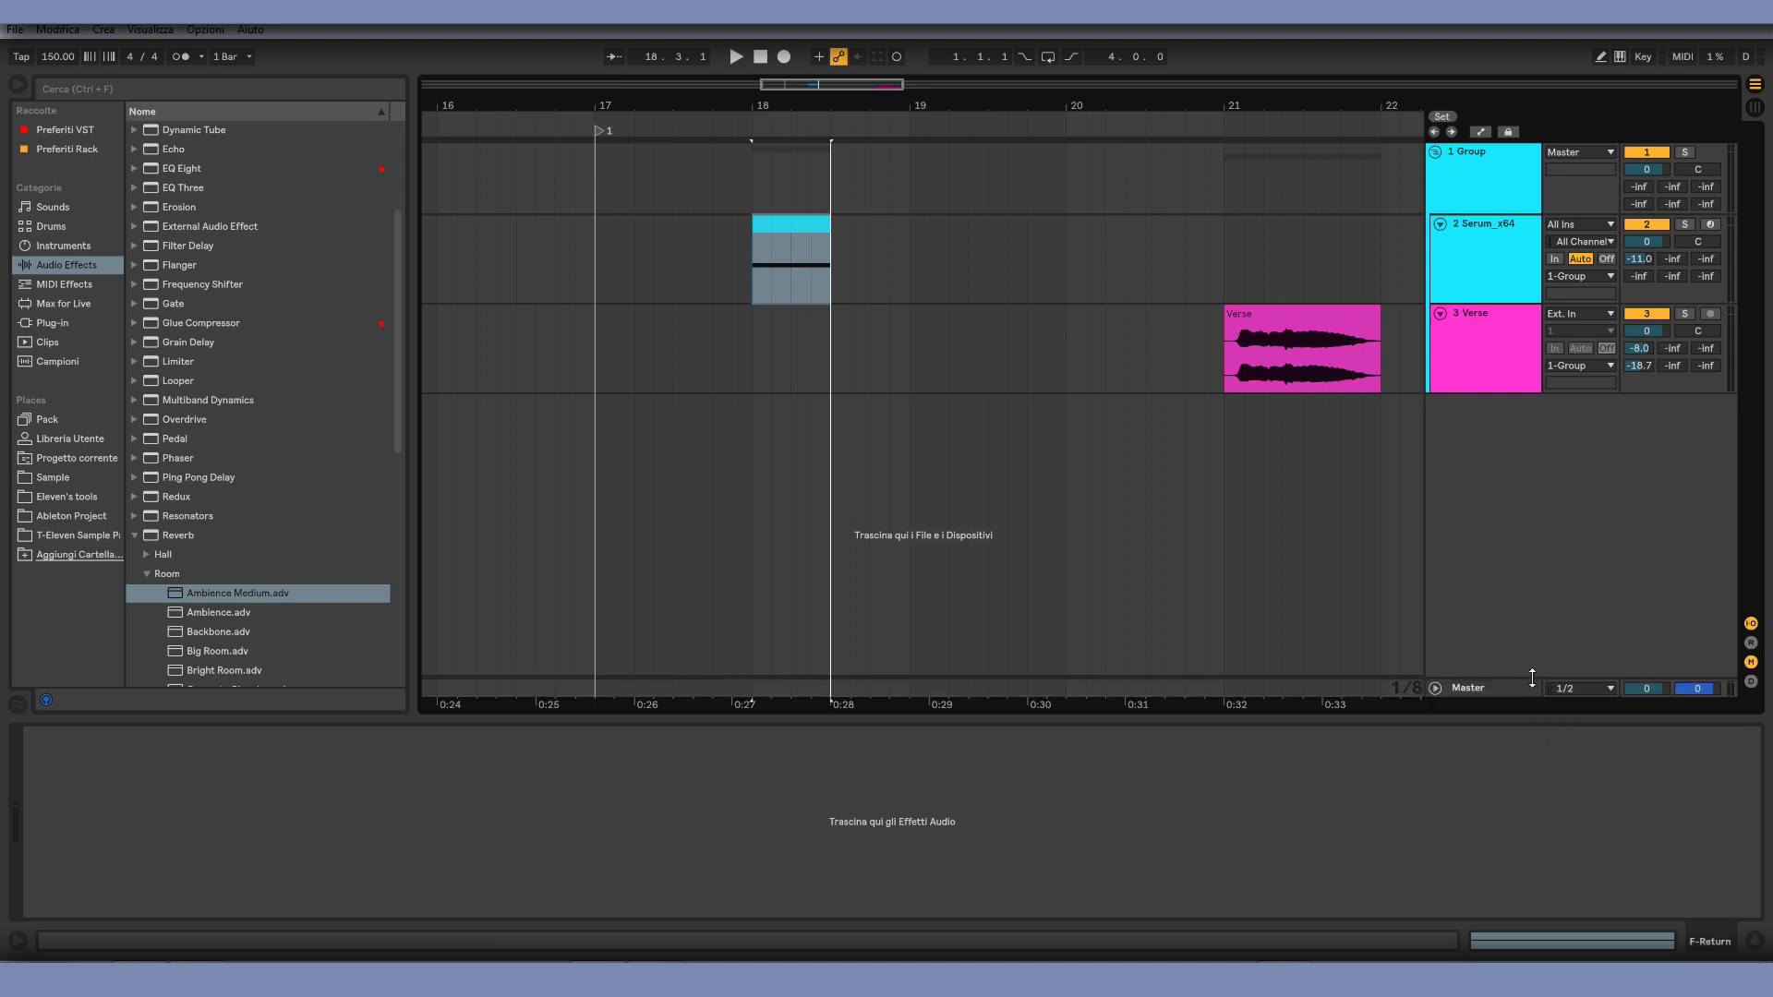
left_click(1750, 644)
left_click(1751, 644)
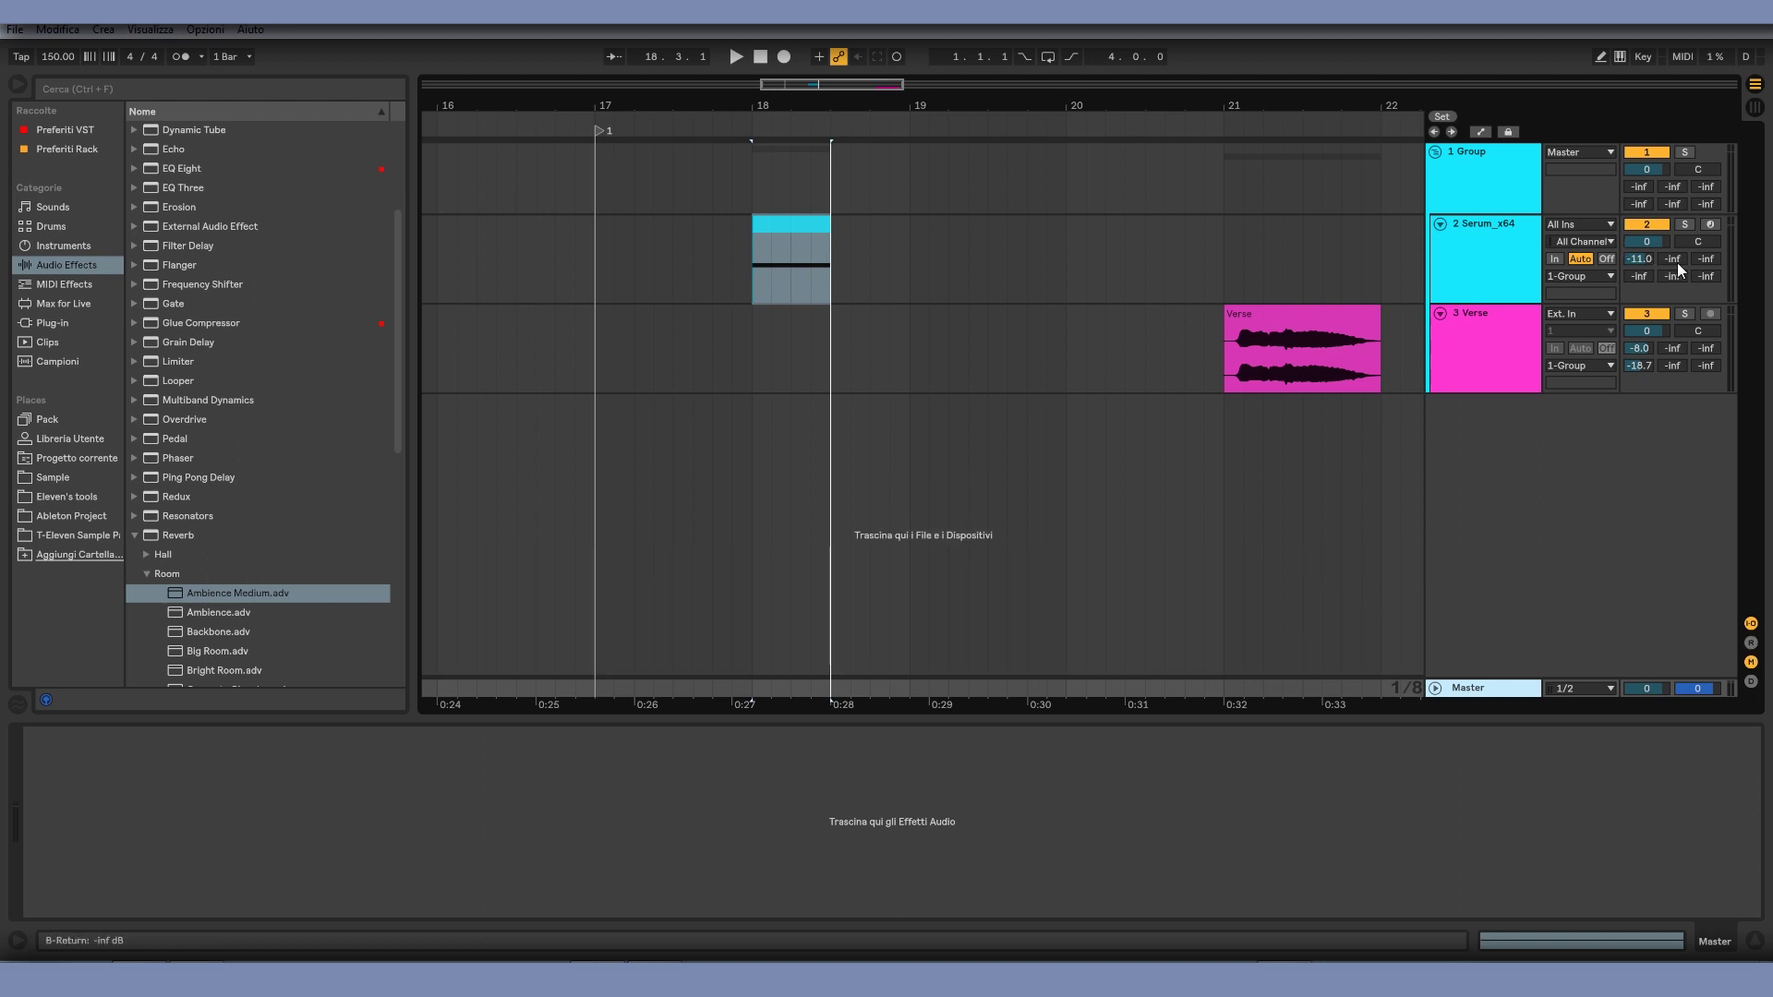
Step: Show the Session View mixer, raise the Serum track's send B, and toggle return A's Post setting
left_click(1754, 107)
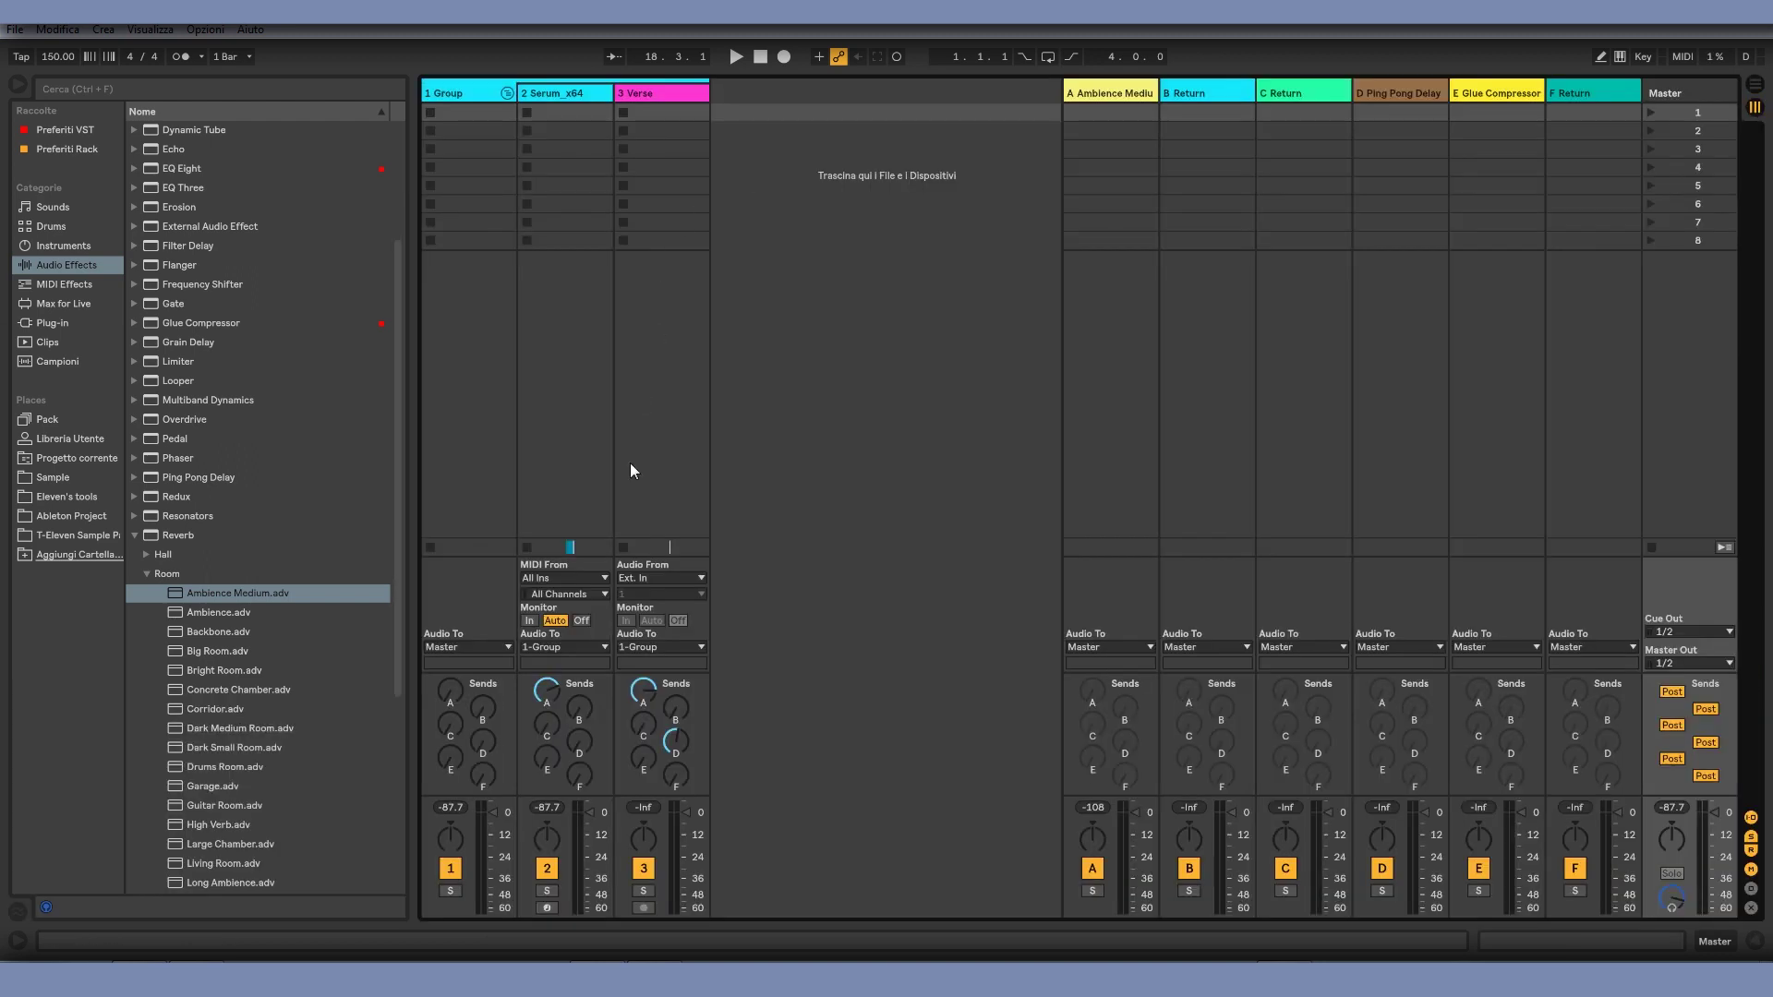
left_click_drag(579, 707, 579, 672)
left_click(1670, 692)
key("Tab")
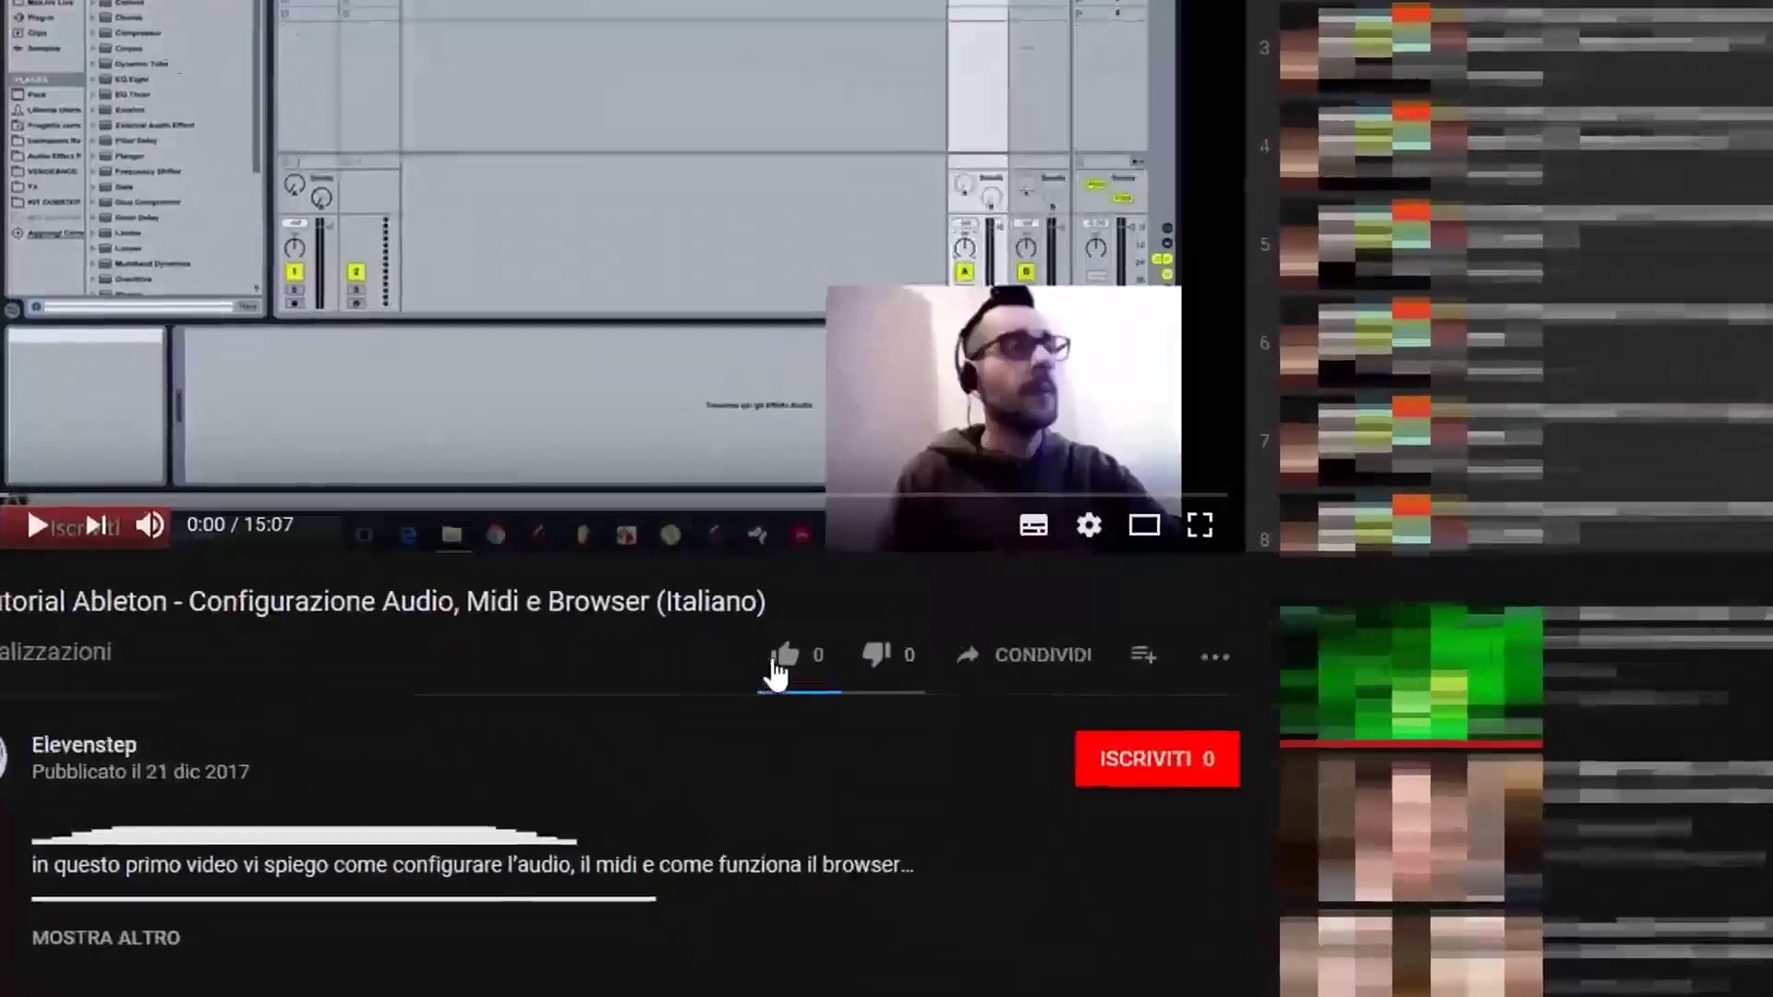
left_click(800, 676)
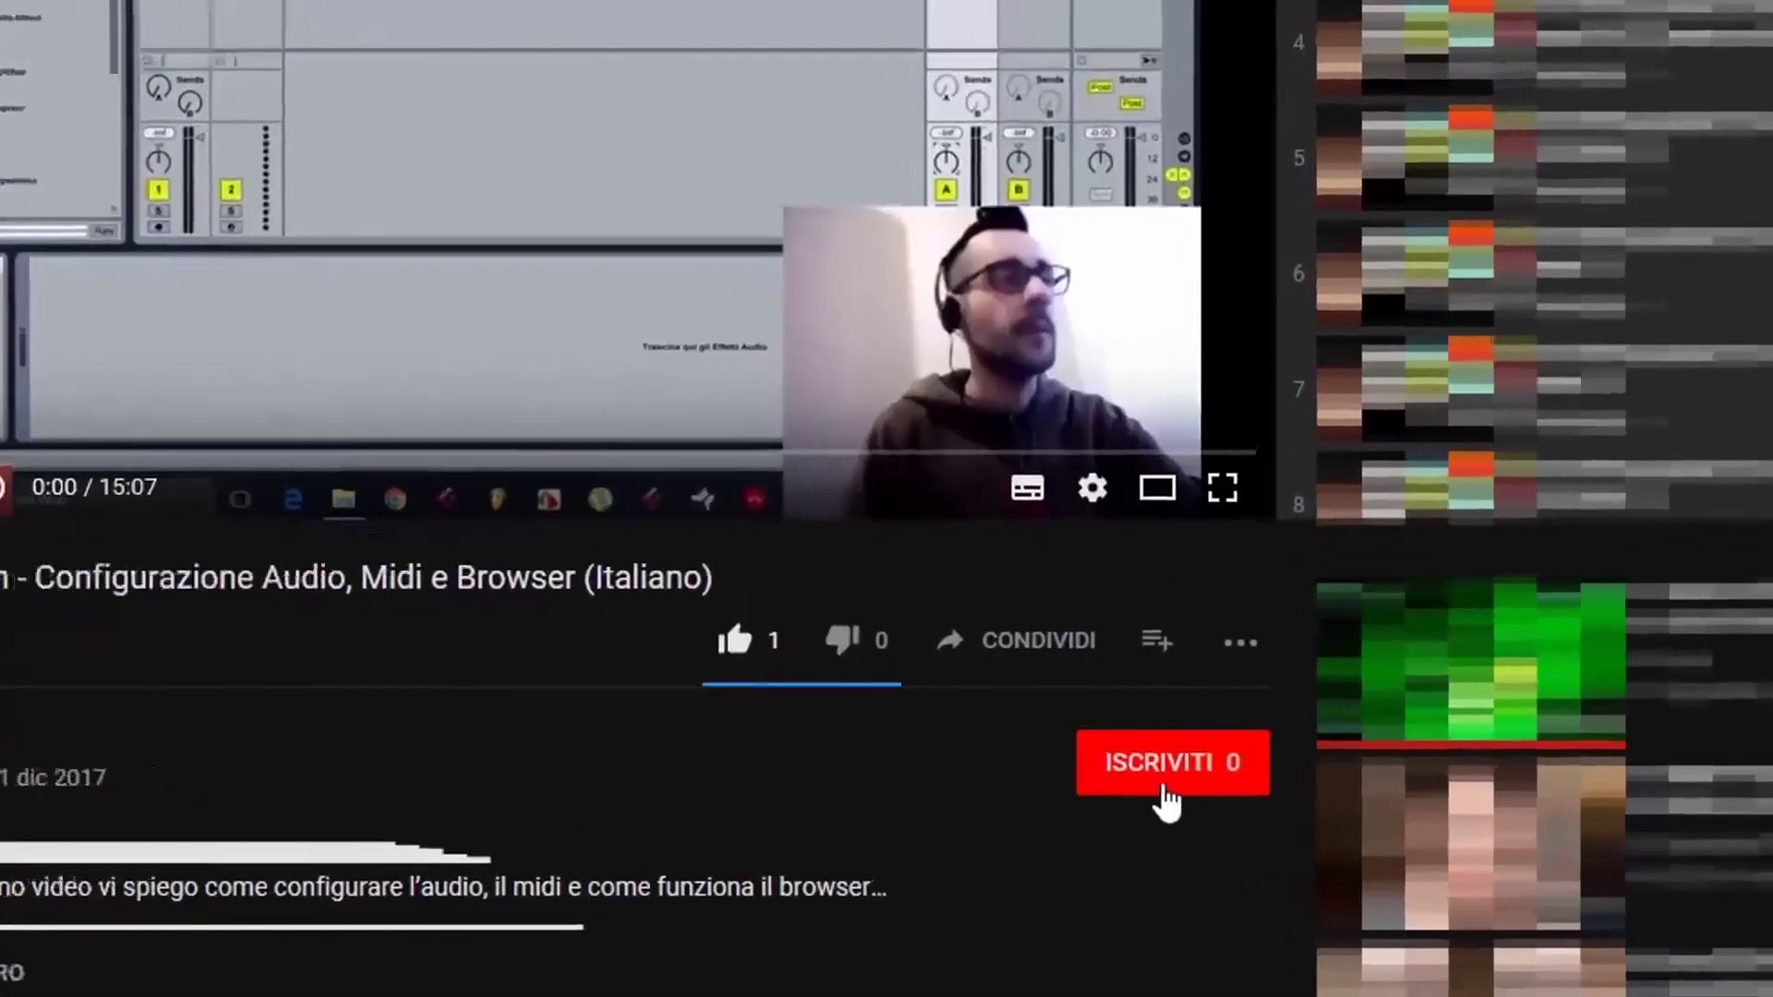
left_click(1165, 787)
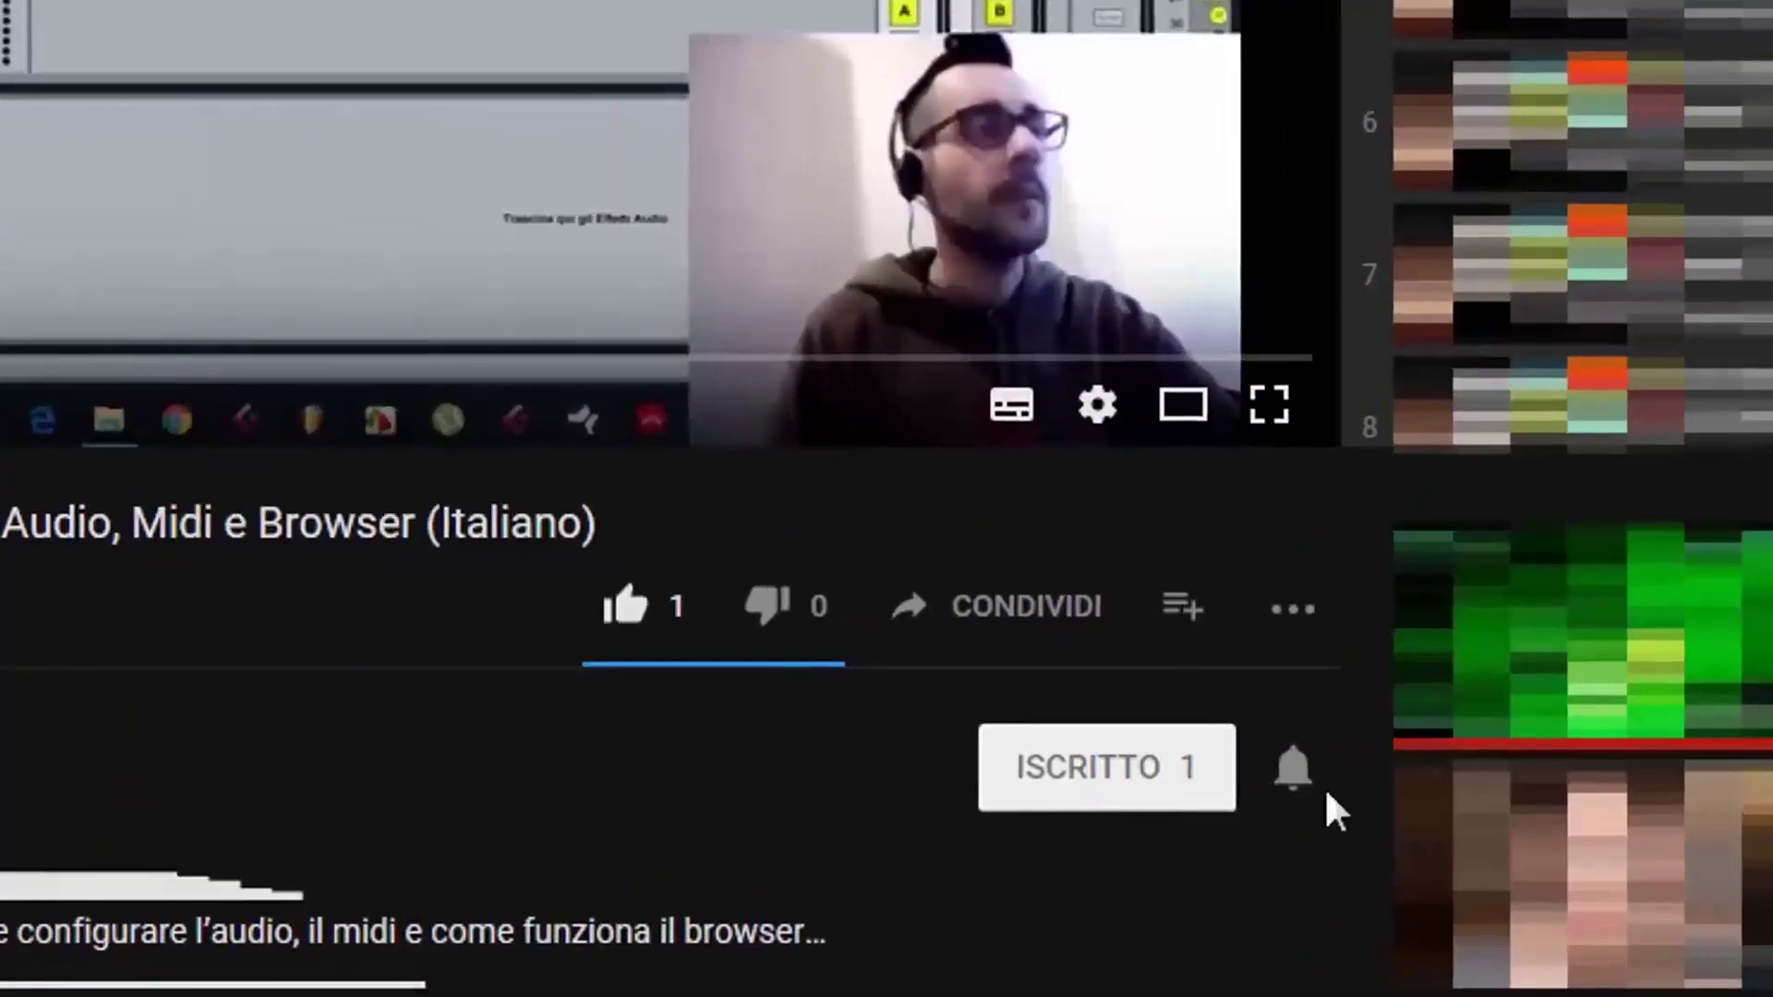